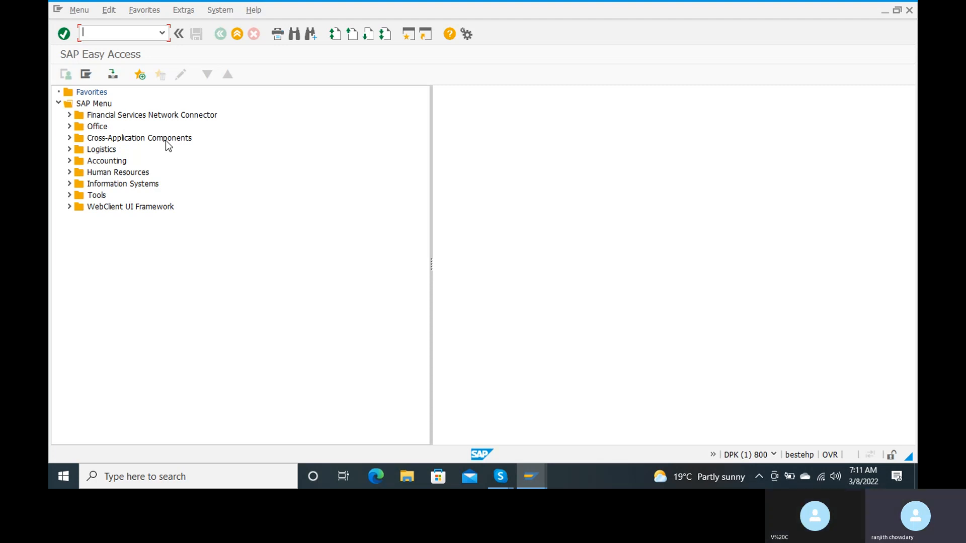
# Run transaction OB29 from the Easy Access command field
pyautogui.write('ob2')
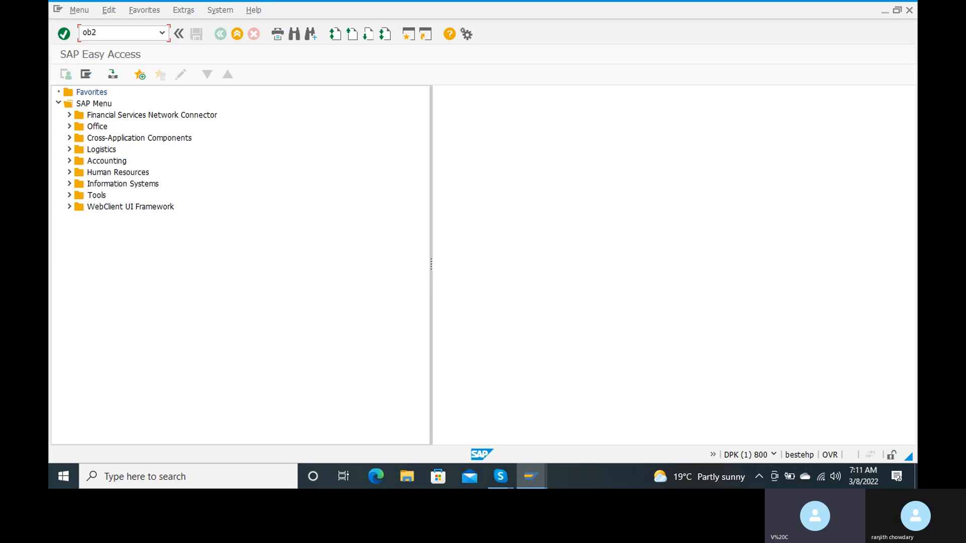
pyautogui.write('9')
pyautogui.press('Return')
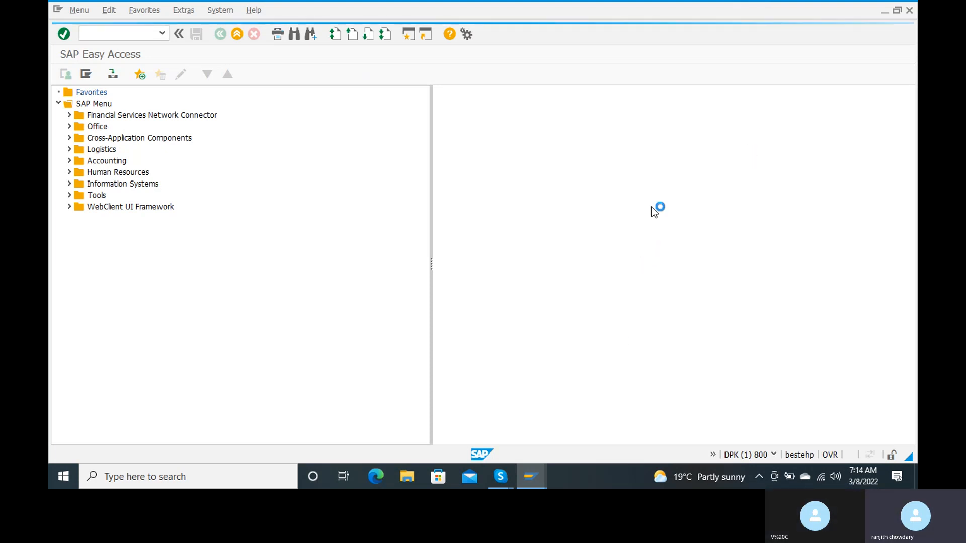
# Dismiss the connection error and log back into client 800, continuing despite other logons
pyautogui.click(523, 290)
pyautogui.click(585, 339)
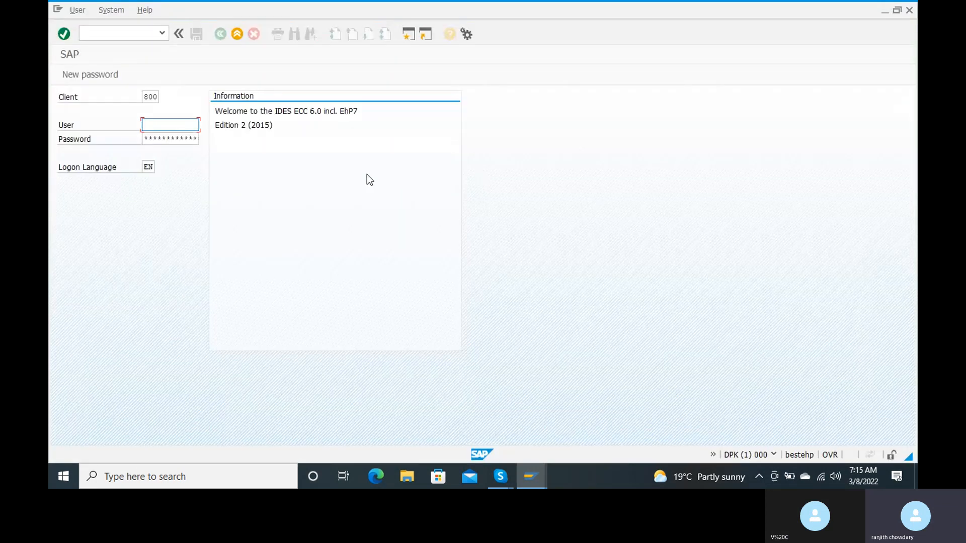
pyautogui.write('4')
pyautogui.press('Down')
pyautogui.press('Return')
pyautogui.press('Tab')
pyautogui.write('************')
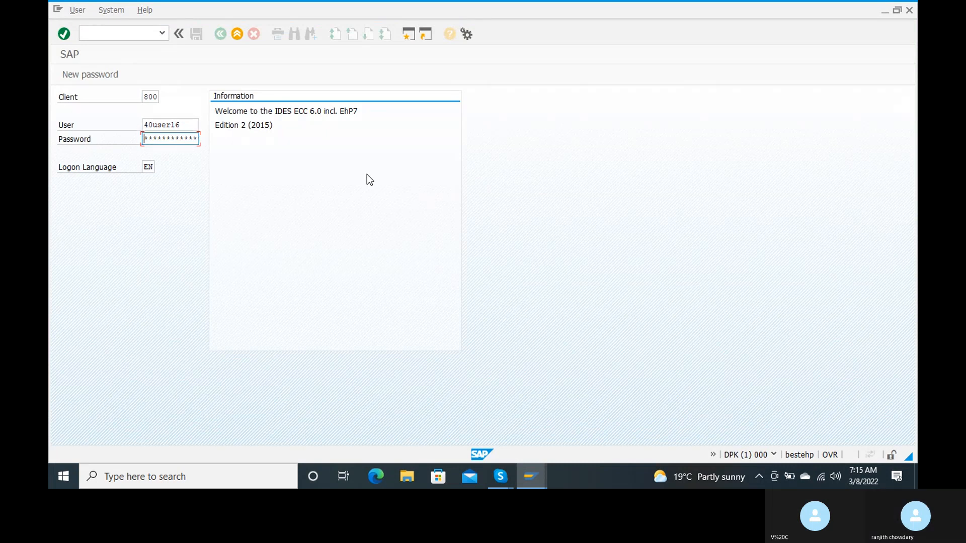
pyautogui.write('*******')
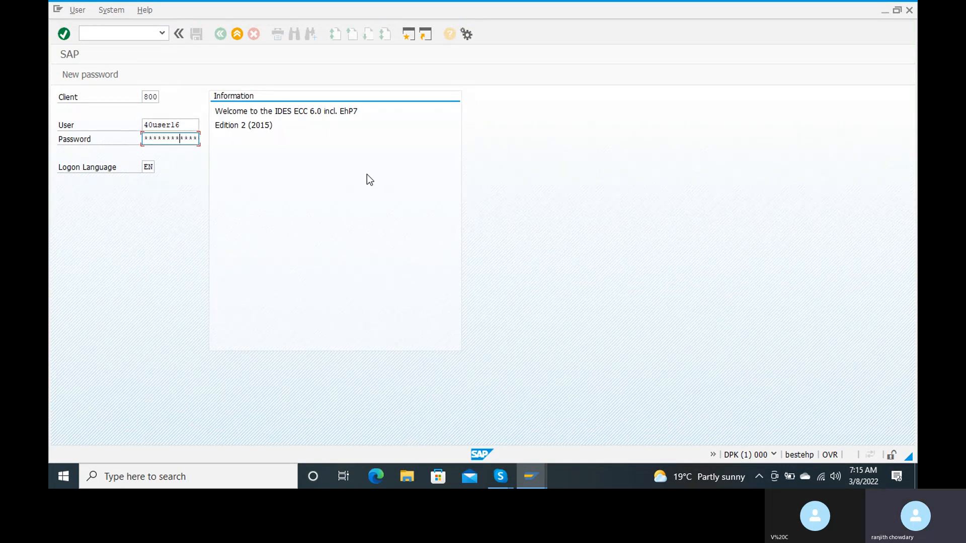
pyautogui.press('Return')
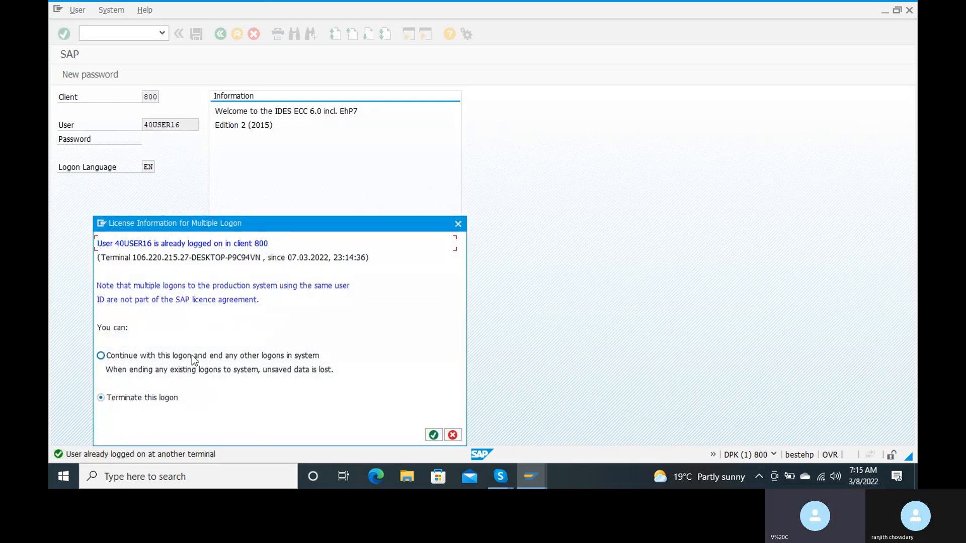
pyautogui.click(433, 435)
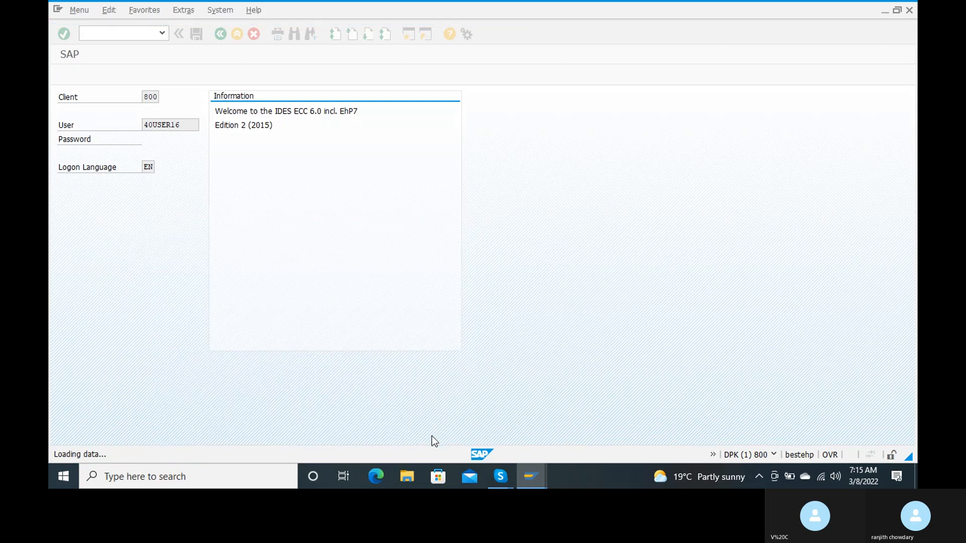
# Enter OB29 to open the Fiscal year variants overview with 124 variants
pyautogui.write('ob29')
pyautogui.press('Return')
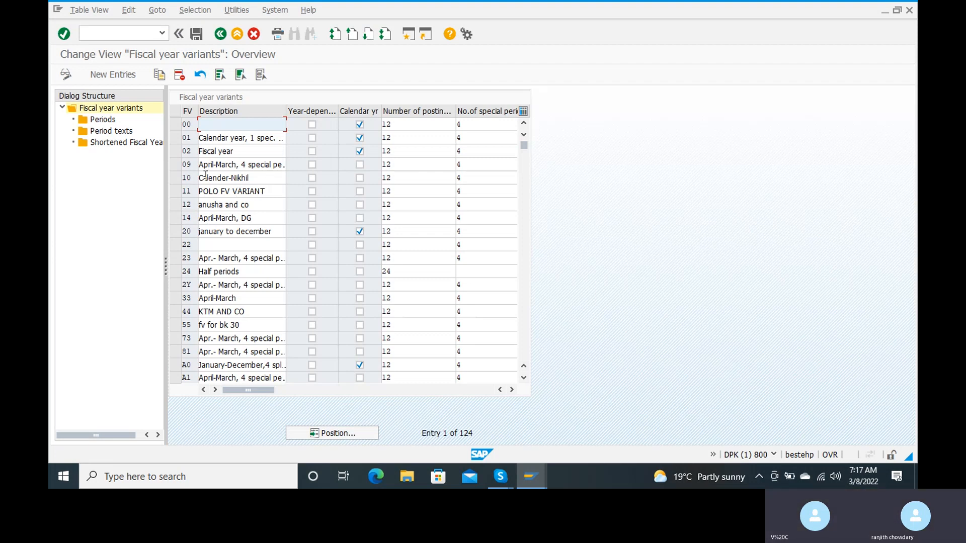
# Select variant 09 (April-March, 4 special periods) and copy it as a new entry
pyautogui.click(175, 165)
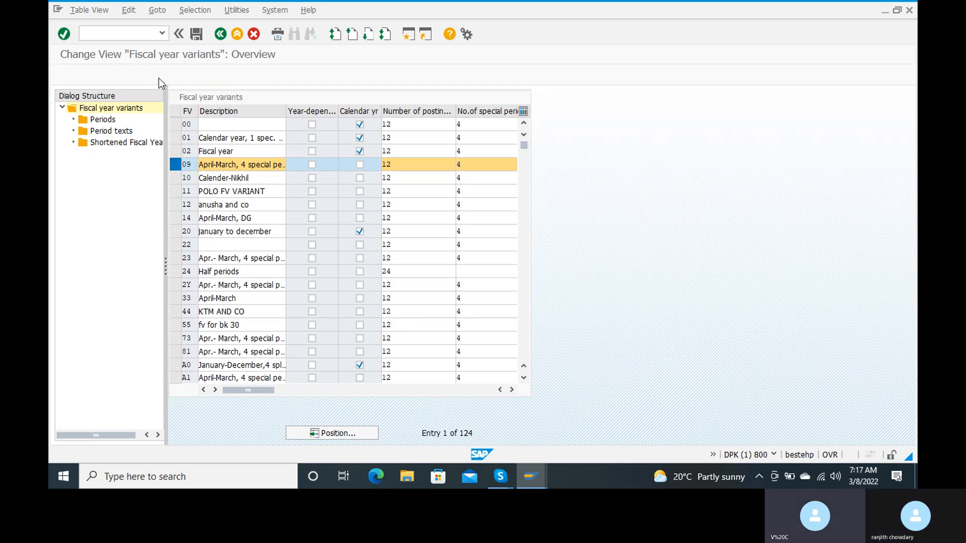
pyautogui.click(158, 74)
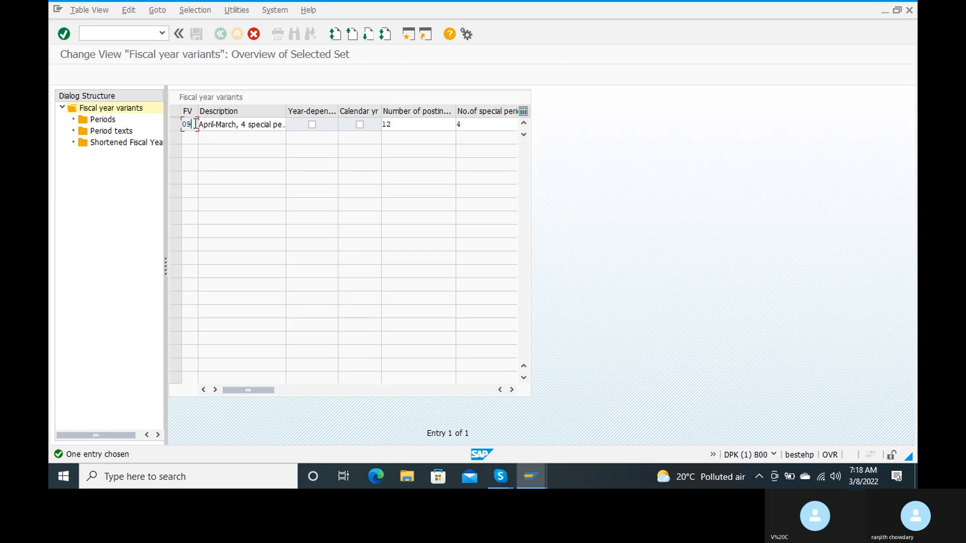
# Replace the copied key 09 with RJ and confirm
pyautogui.press('BackSpace')
pyautogui.press('BackSpace')
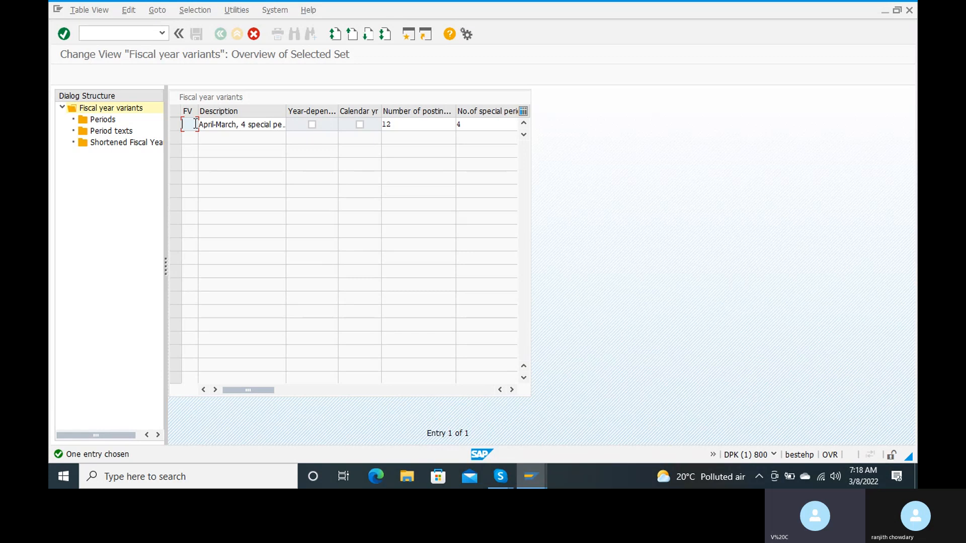
pyautogui.write('Z1')
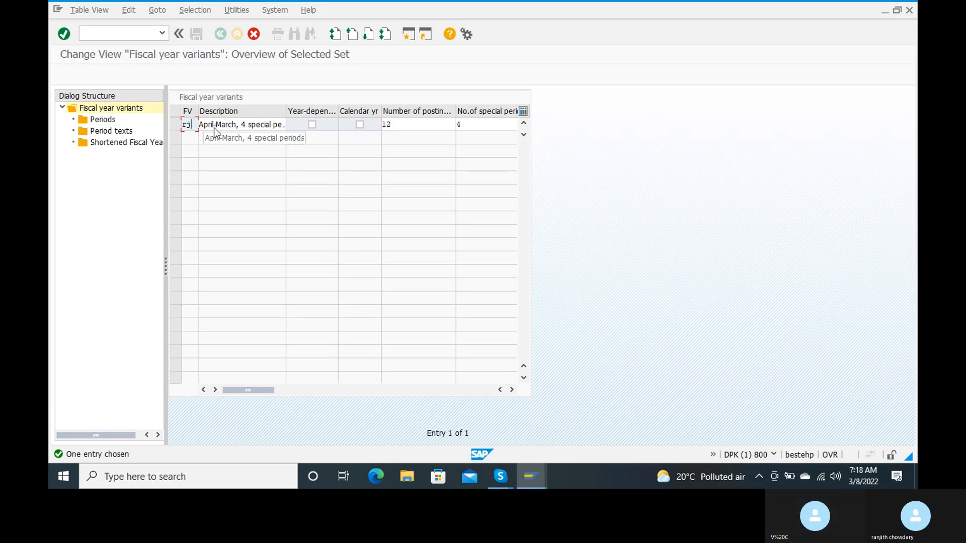
pyautogui.press('Return')
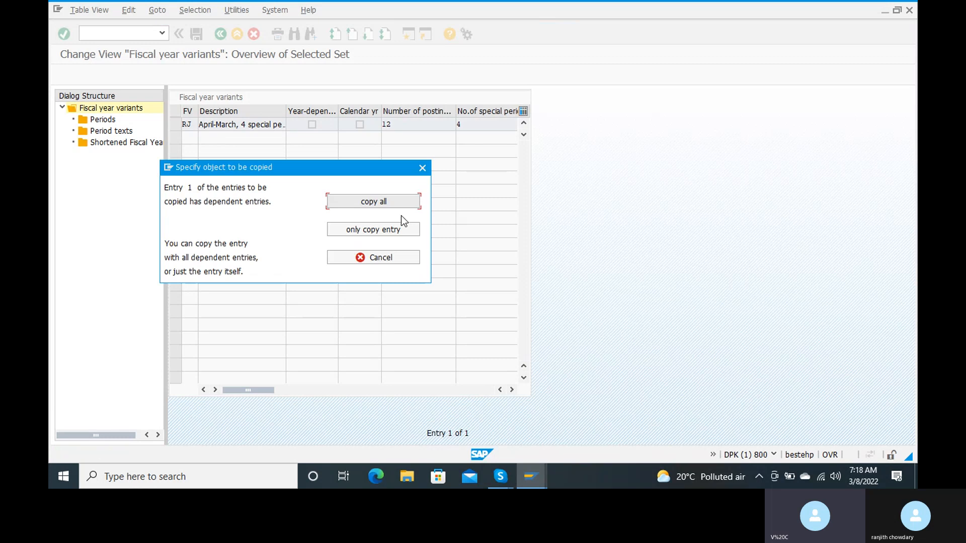
# Copy variant RJ with all 12 dependent period entries and acknowledge the count
pyautogui.click(385, 201)
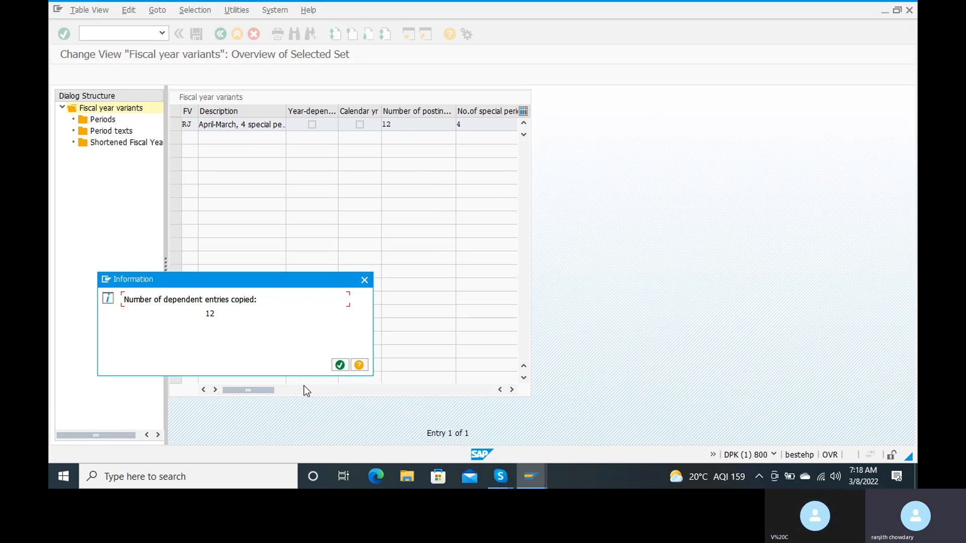
pyautogui.click(340, 366)
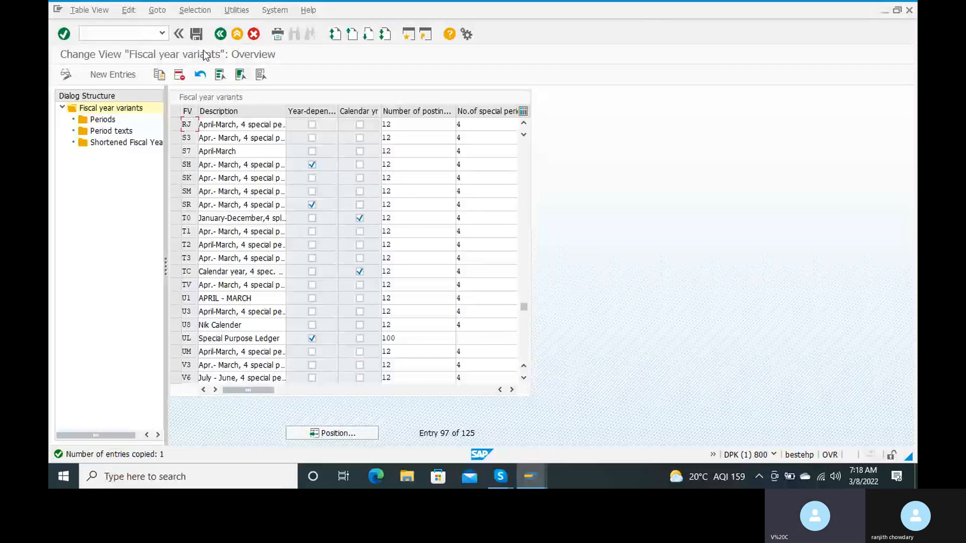
# Save and create a customizing request described 'fiscal year variant for rc15'
pyautogui.click(197, 33)
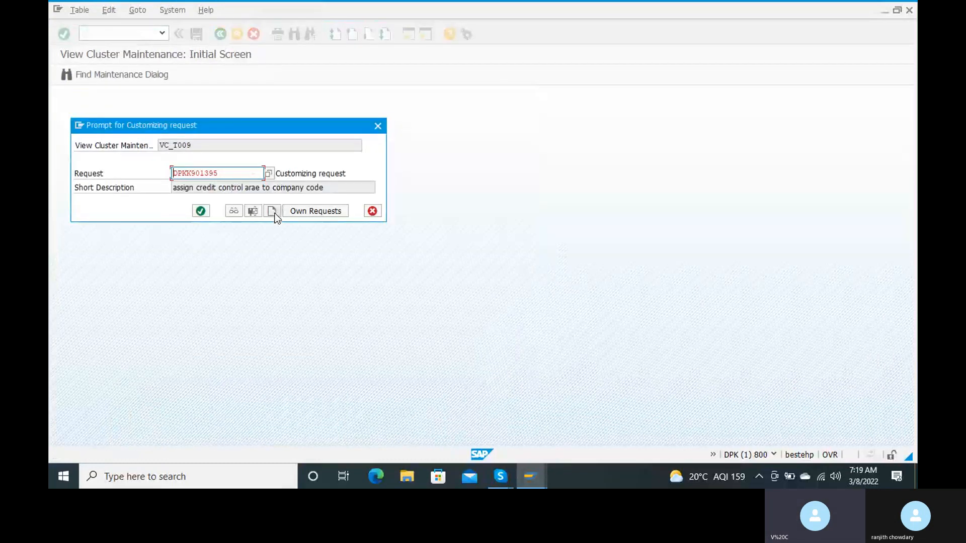
pyautogui.click(274, 213)
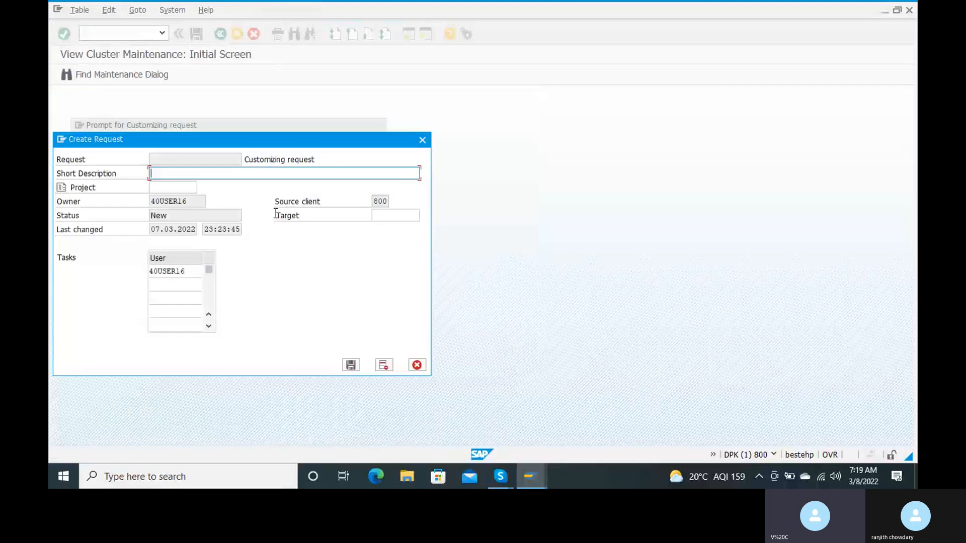
pyautogui.write('fiscal ye')
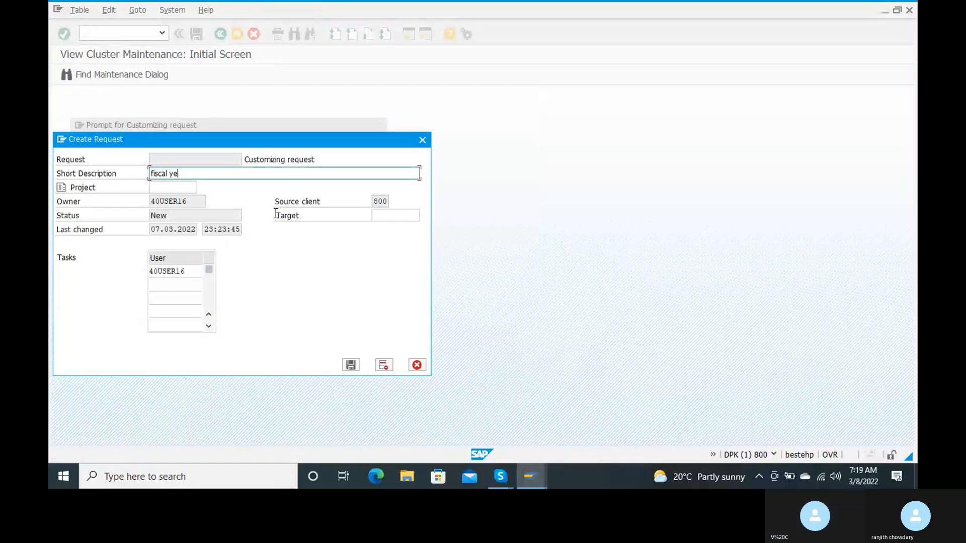
pyautogui.write('ar variant ')
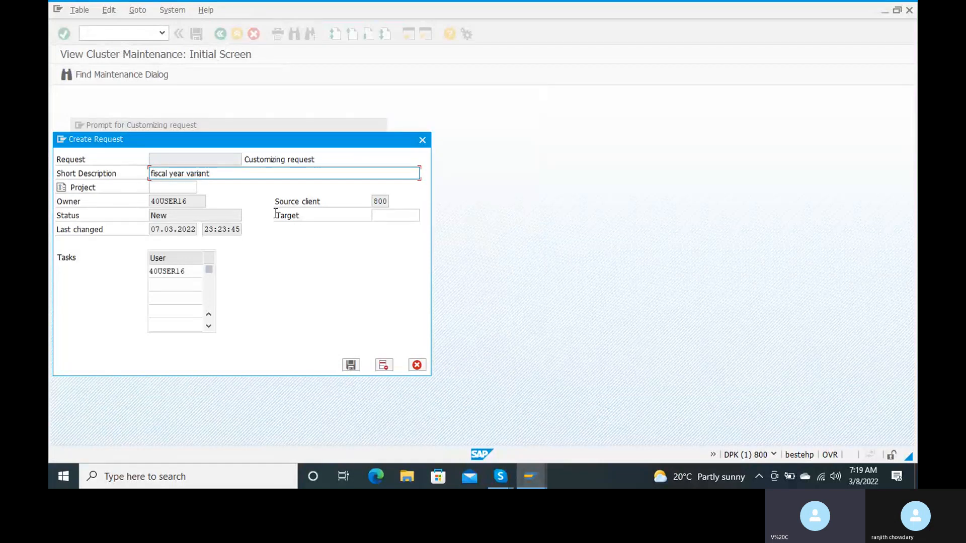
pyautogui.write('for rc19')
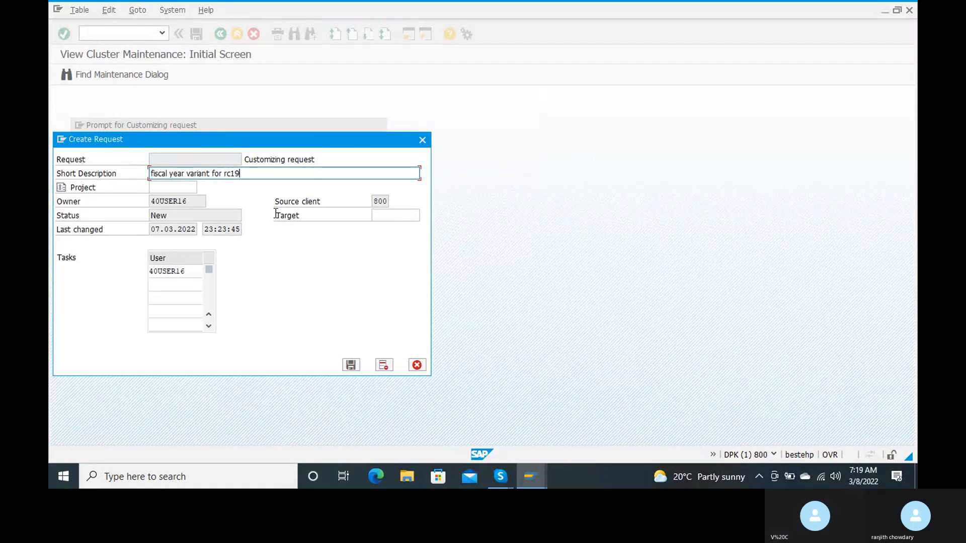
pyautogui.press('BackSpace')
pyautogui.write('5')
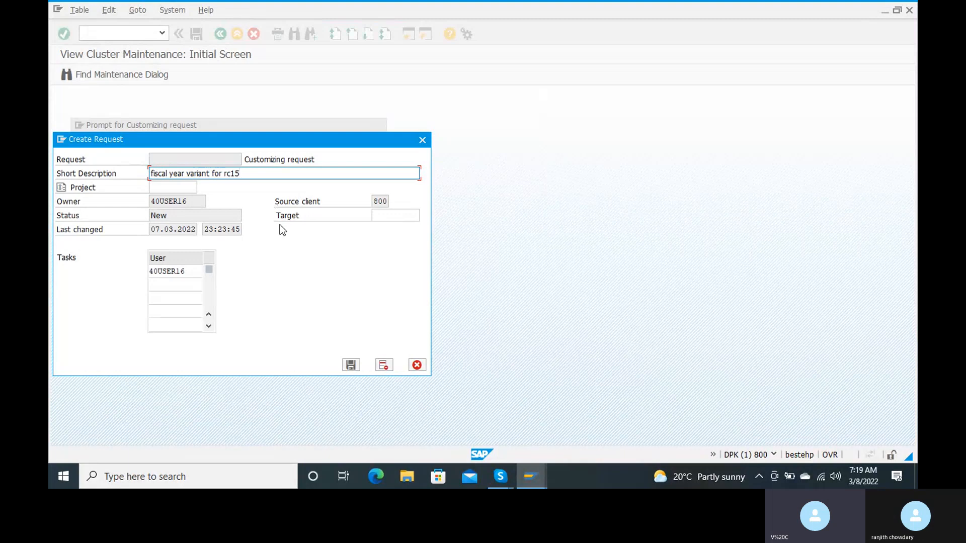
pyautogui.click(351, 366)
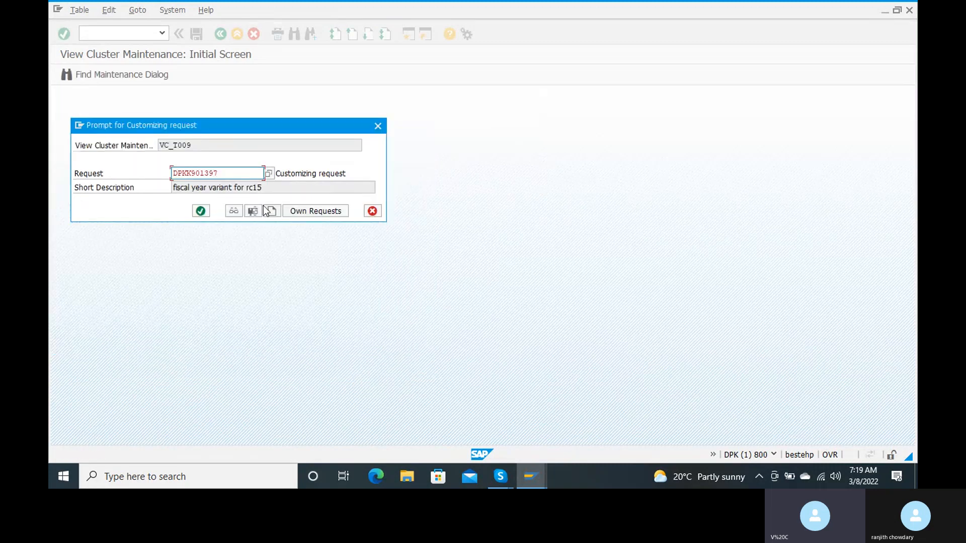
# Confirm the new customizing request so variant RJ's data is saved
pyautogui.click(200, 212)
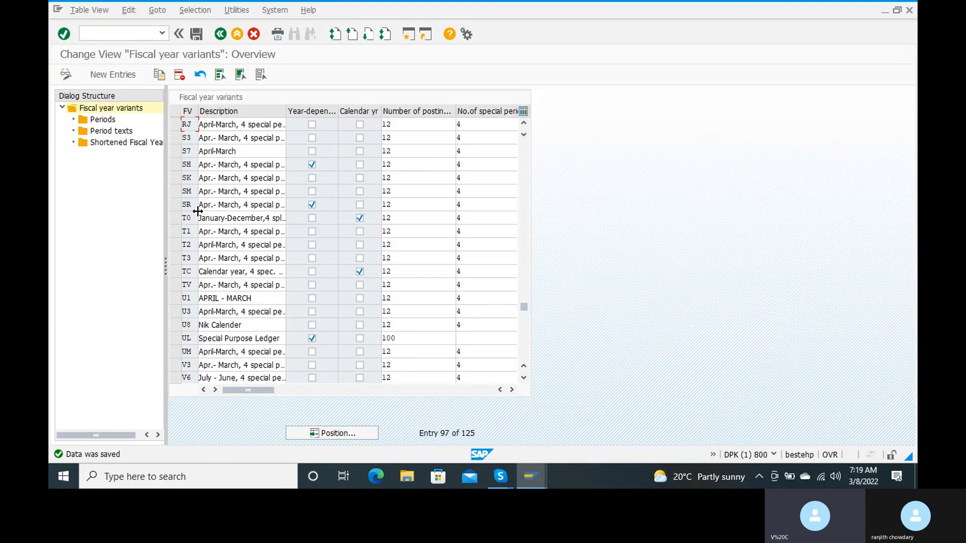
pyautogui.click(176, 125)
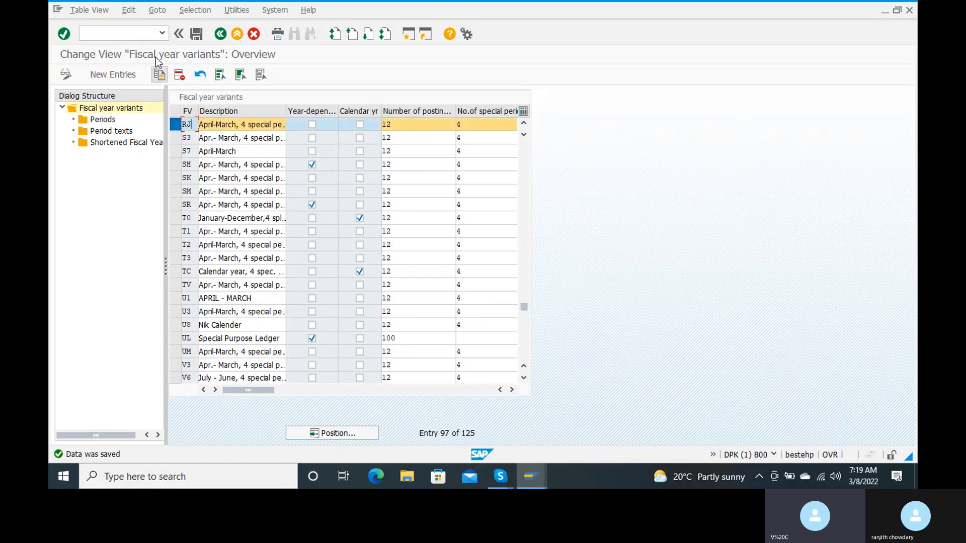
pyautogui.click(158, 75)
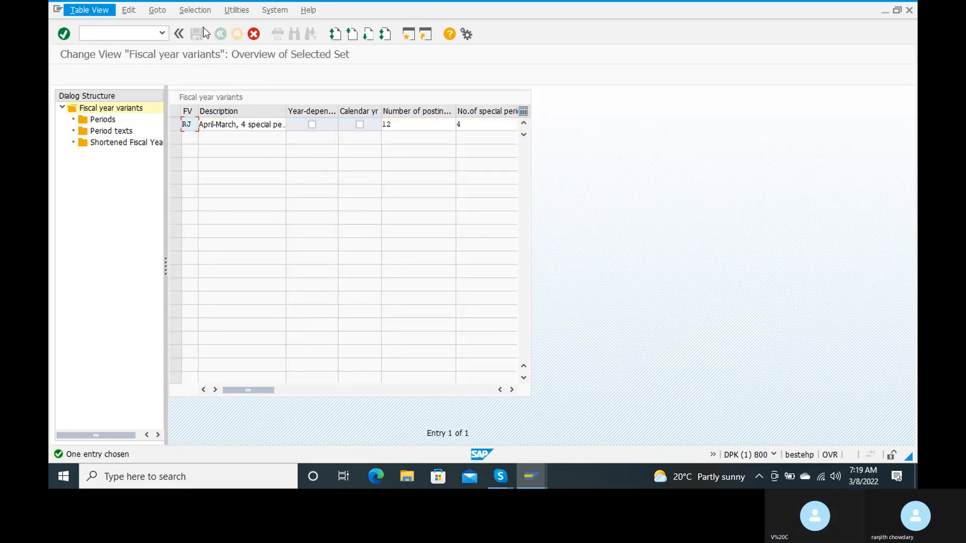
pyautogui.click(178, 35)
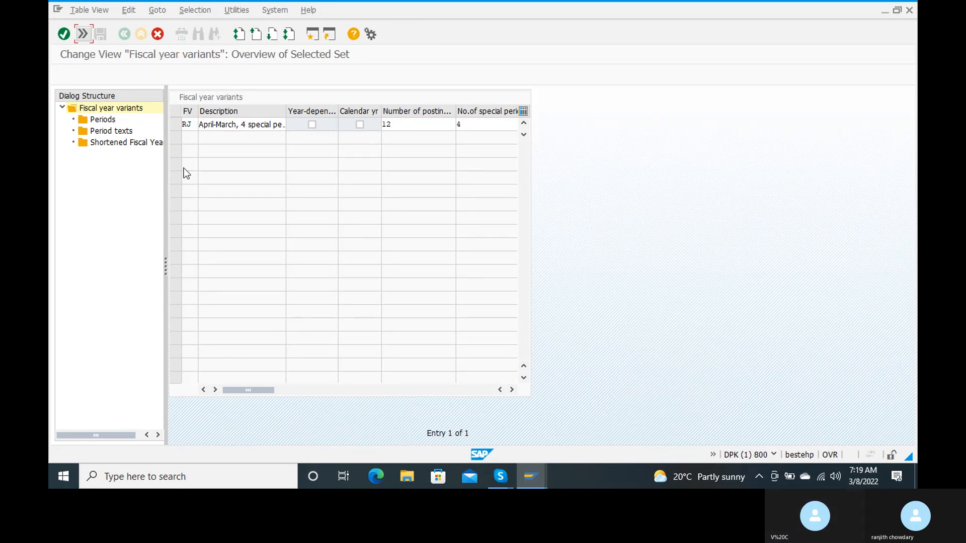
pyautogui.click(82, 34)
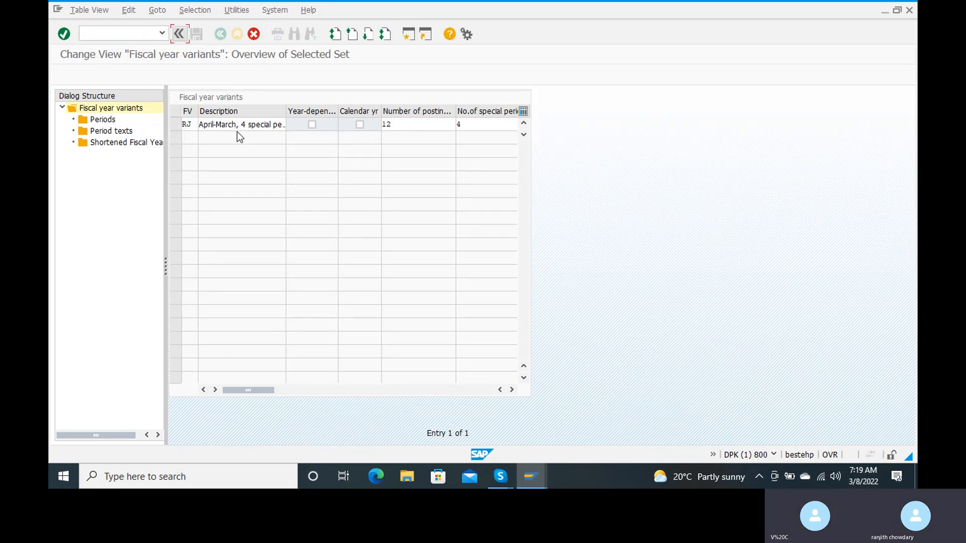
pyautogui.click(255, 36)
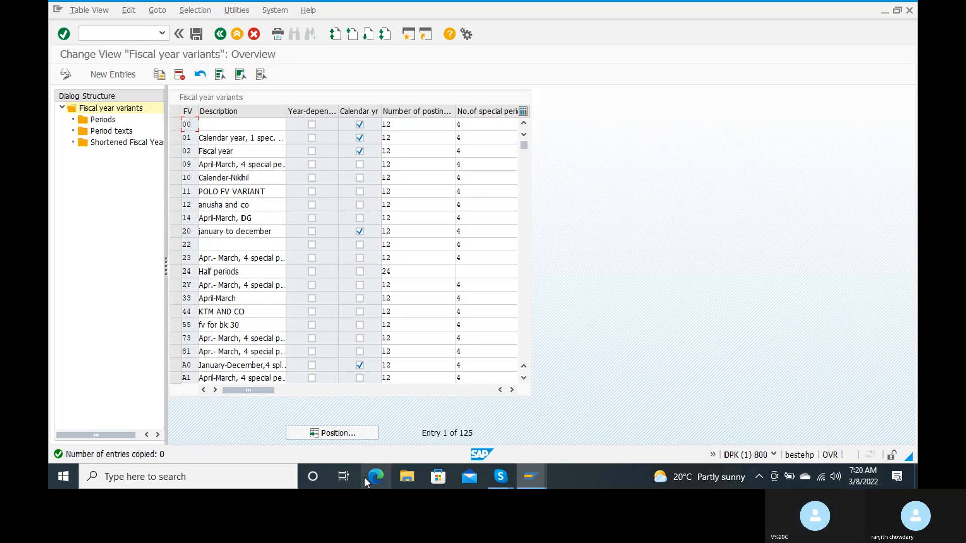
# Position the variant list on RJ and select its Periods folder
pyautogui.click(334, 433)
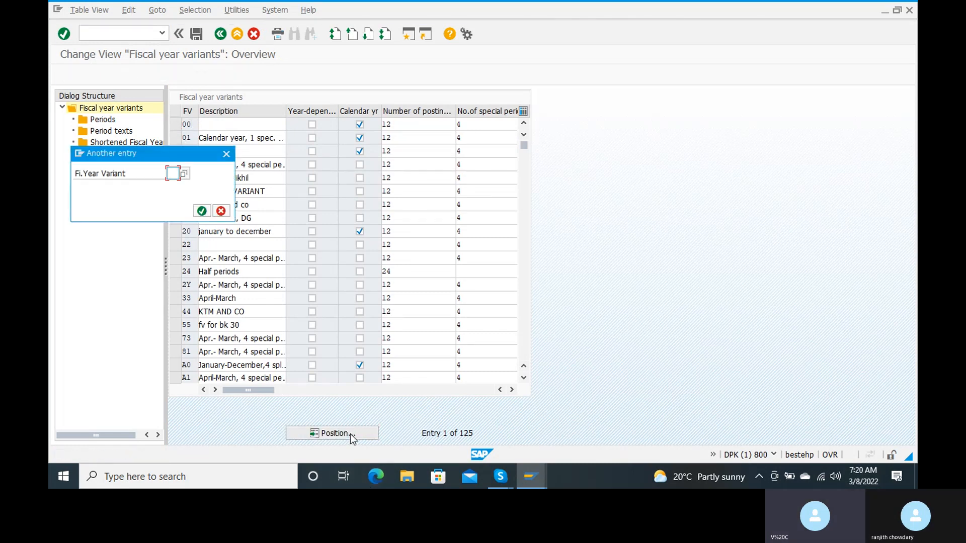
pyautogui.write('ZJ')
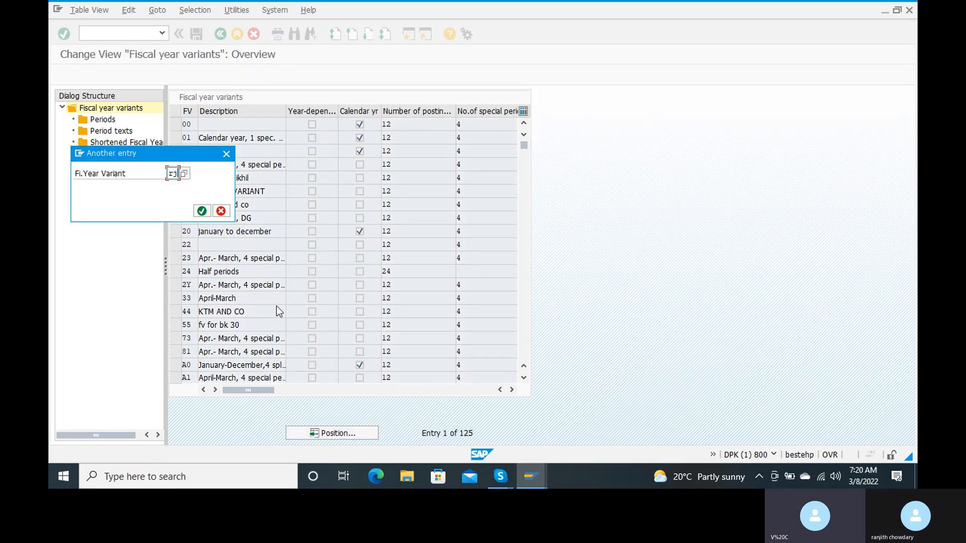
pyautogui.click(203, 212)
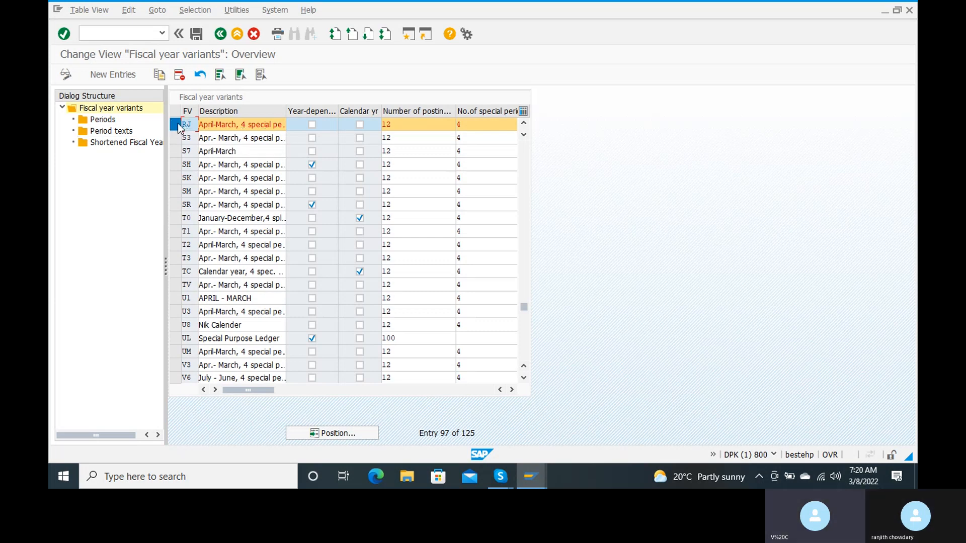
pyautogui.click(103, 119)
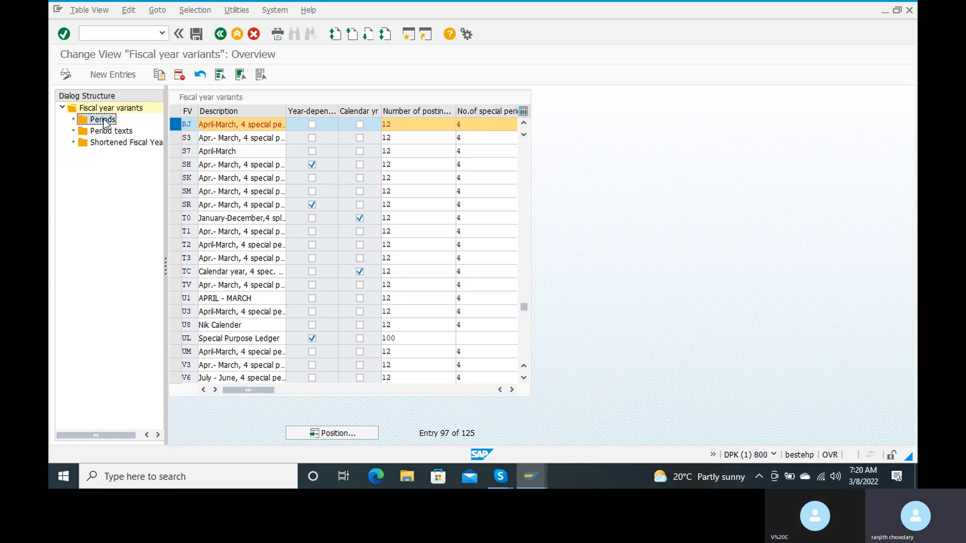
# Open the Periods table of variant RJ showing April-March period definitions
pyautogui.doubleClick(103, 120)
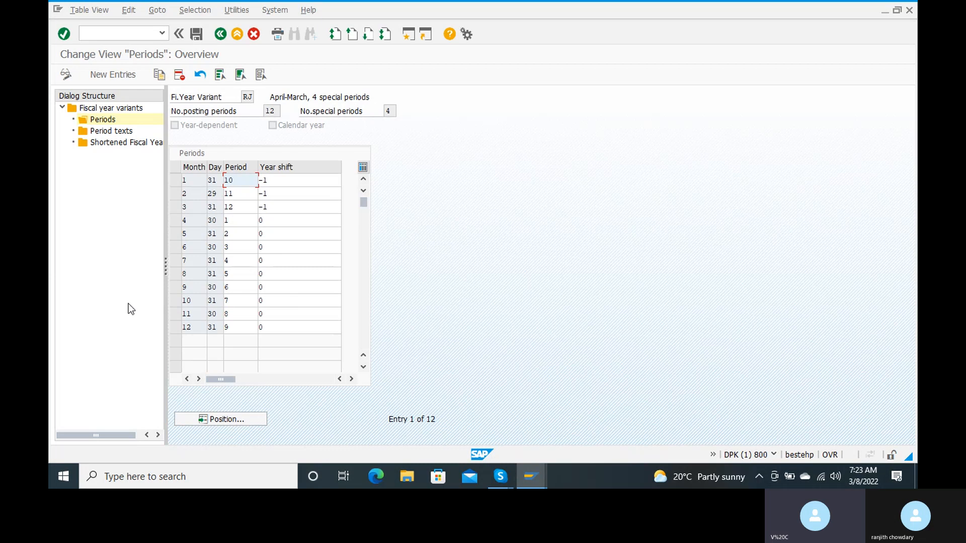
# Check variant RJ's period texts, find none defined, and go back to the variants overview
pyautogui.doubleClick(110, 132)
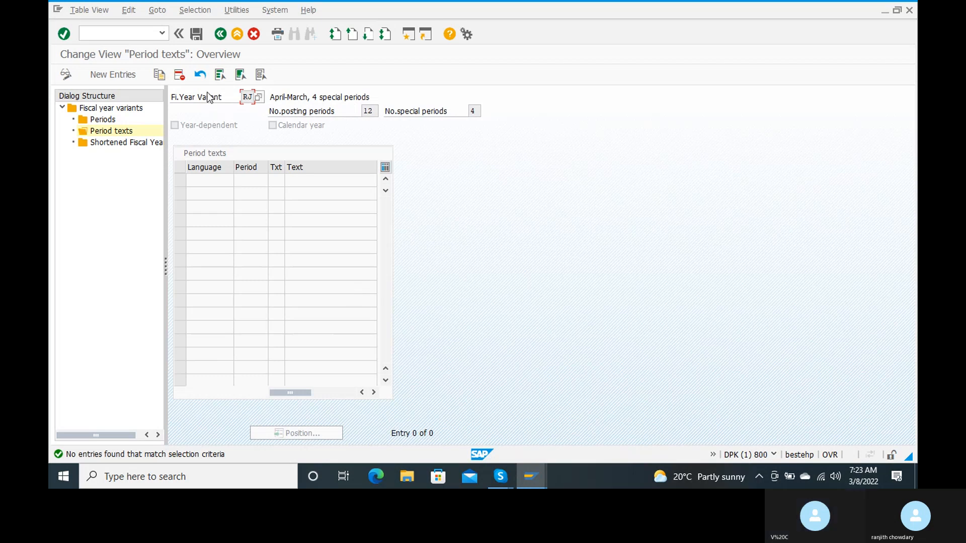
pyautogui.click(220, 34)
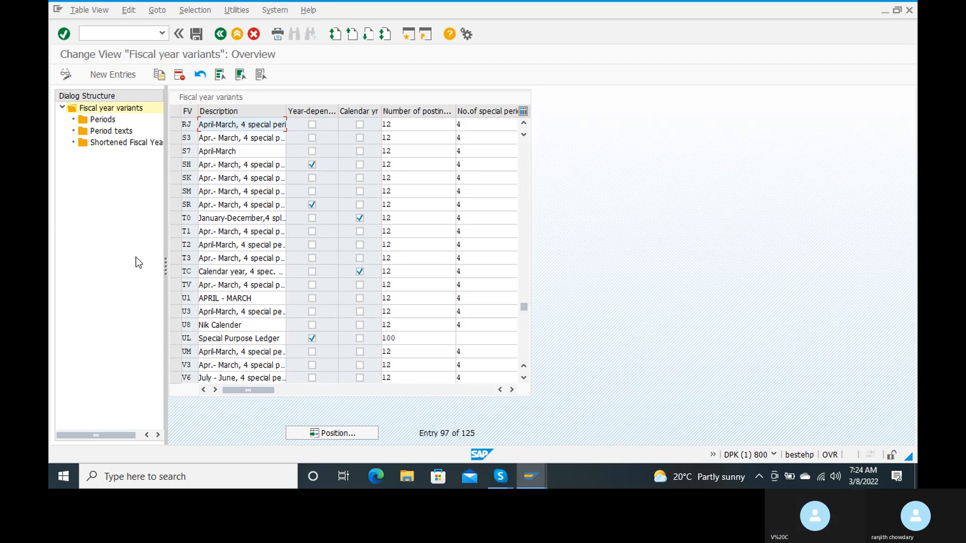
# Return to SAP Easy Access with /n and run transaction OB37
pyautogui.click(94, 34)
pyautogui.write('/n')
pyautogui.press('Return')
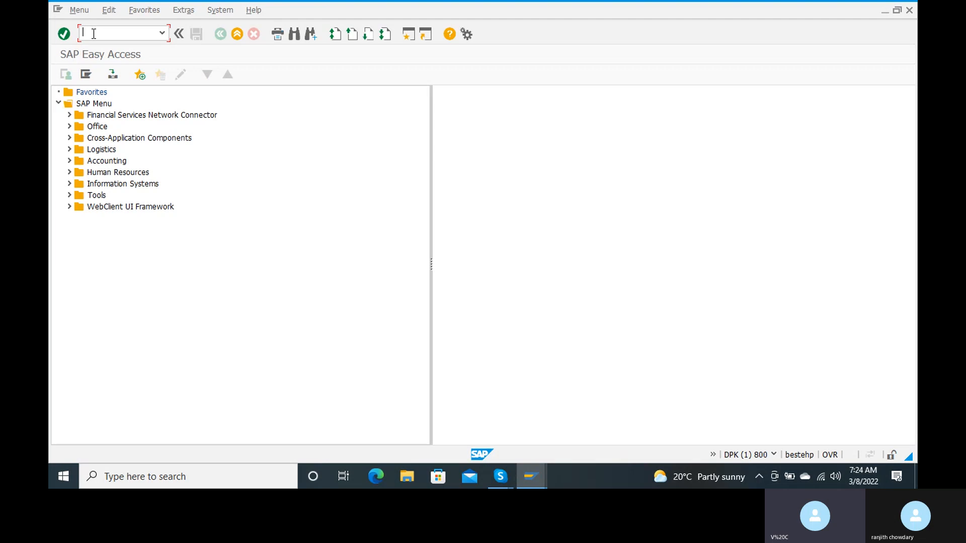
pyautogui.write('ob37')
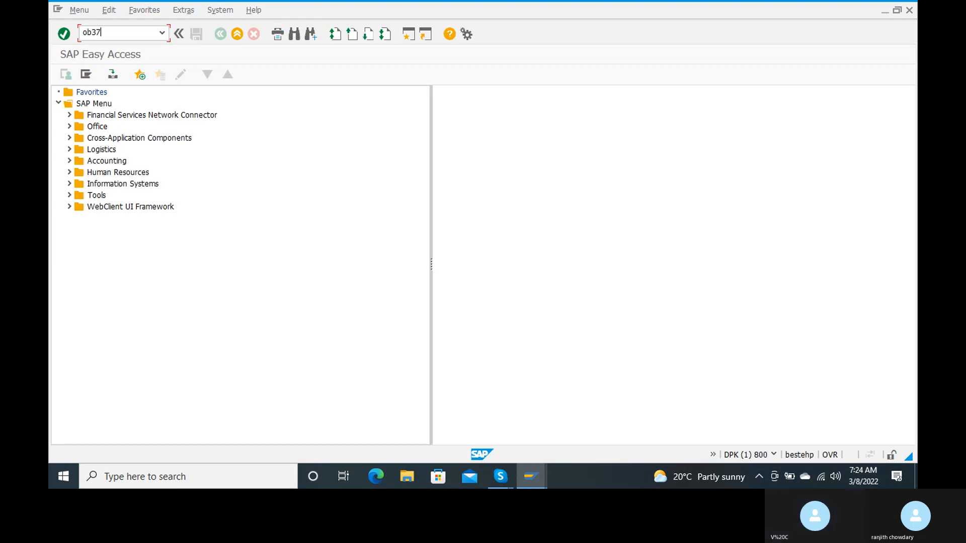
pyautogui.press('Return')
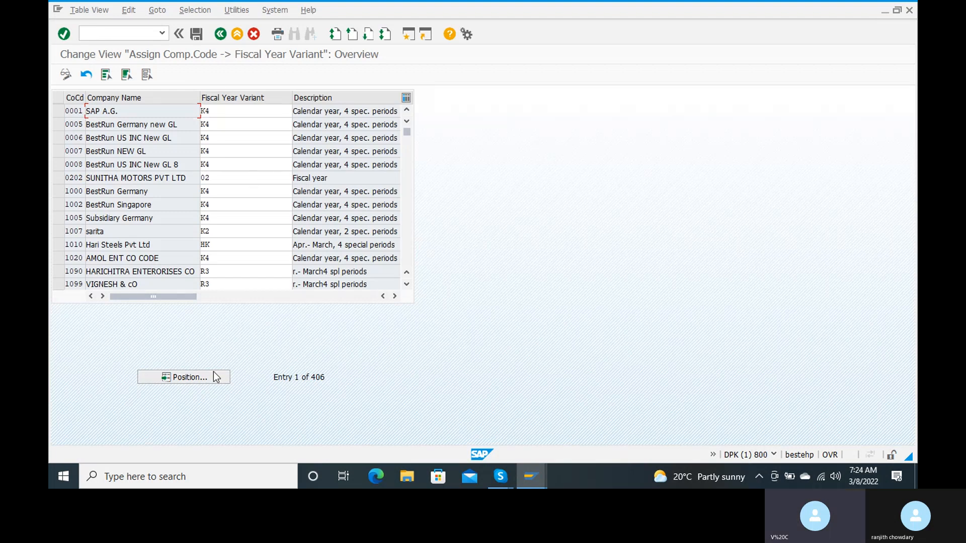
# Position the company code assignment table on company code RC15
pyautogui.click(199, 377)
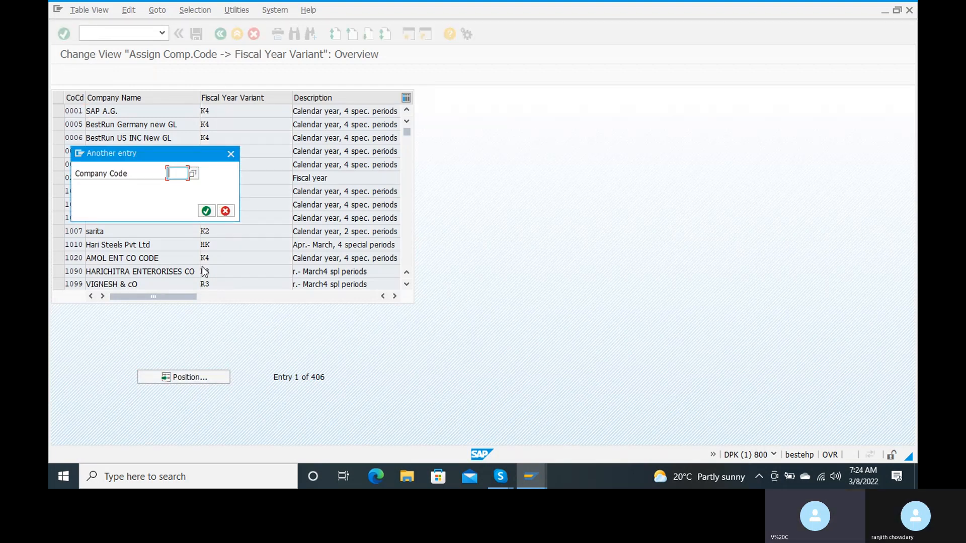
pyautogui.write('rc')
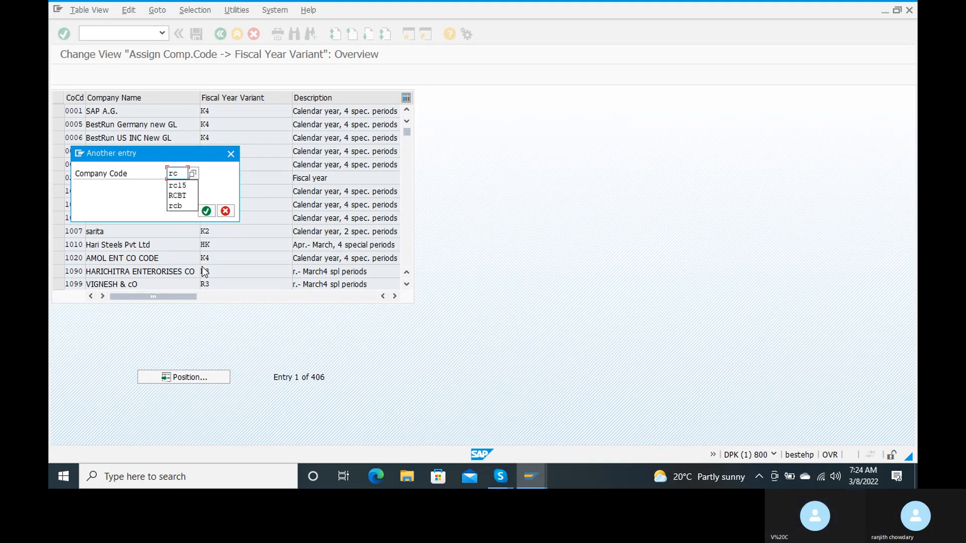
pyautogui.press('Down')
pyautogui.press('Return')
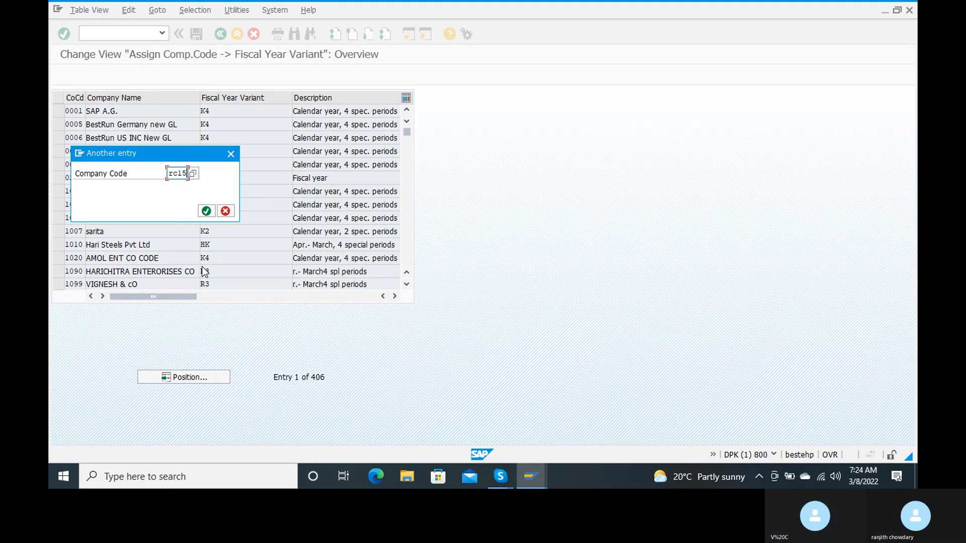
pyautogui.click(207, 211)
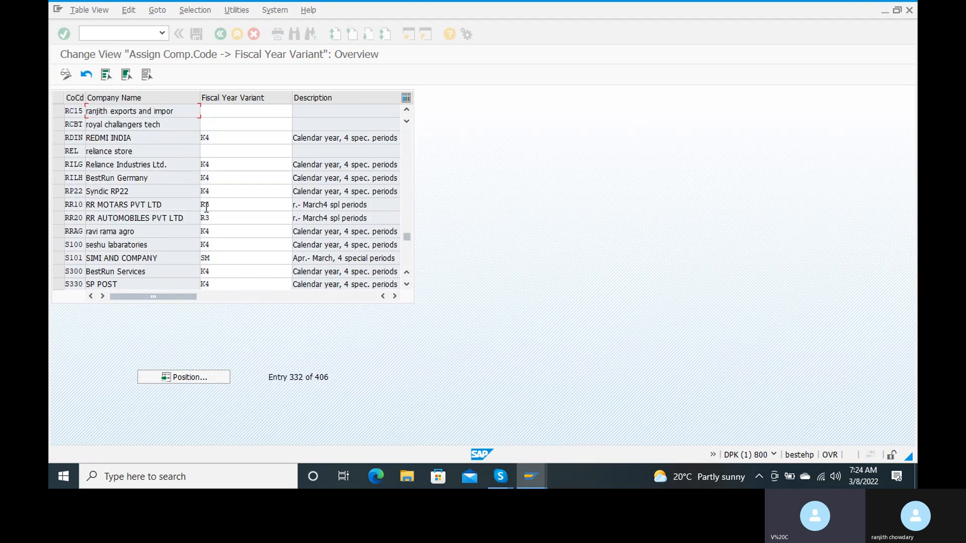
# Assign fiscal year variant RJ to company code RC15 and save
pyautogui.click(245, 111)
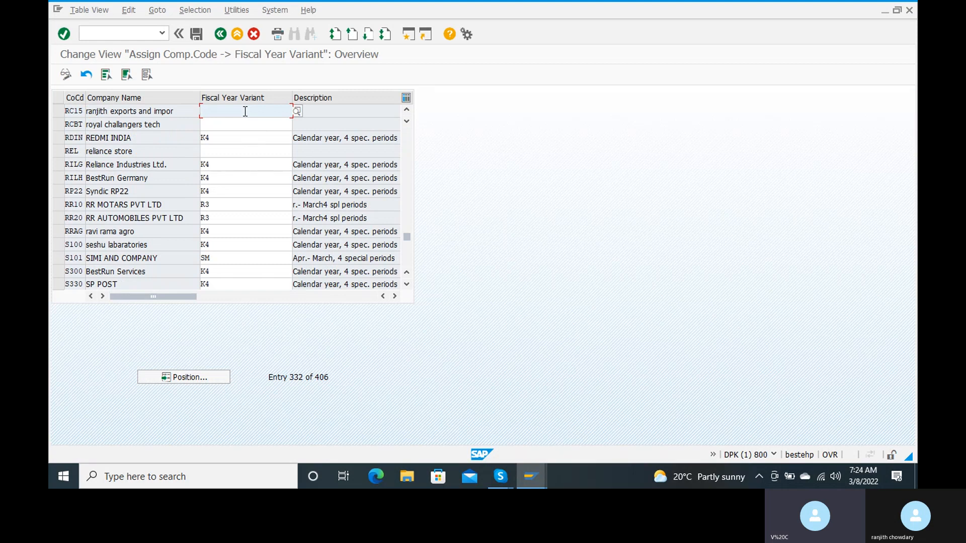
pyautogui.write('rj')
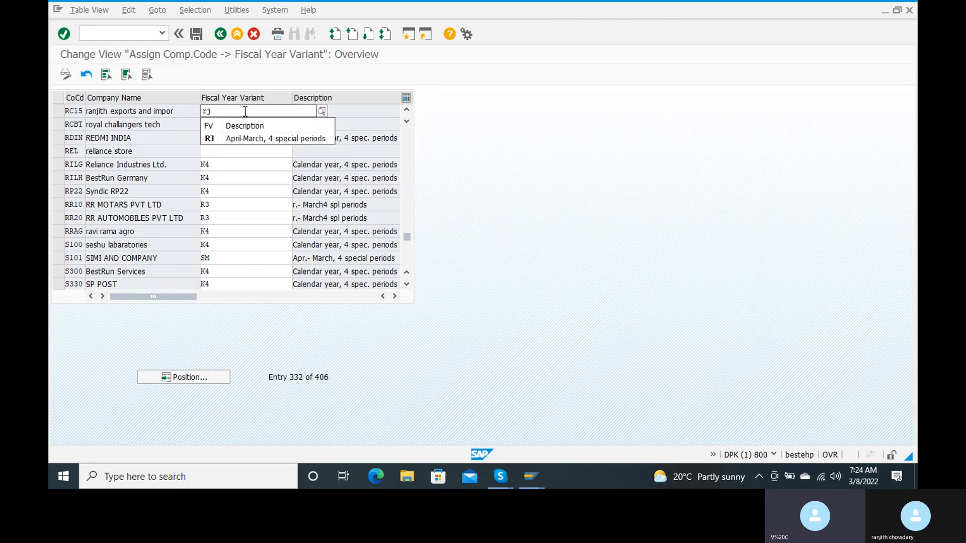
pyautogui.click(207, 143)
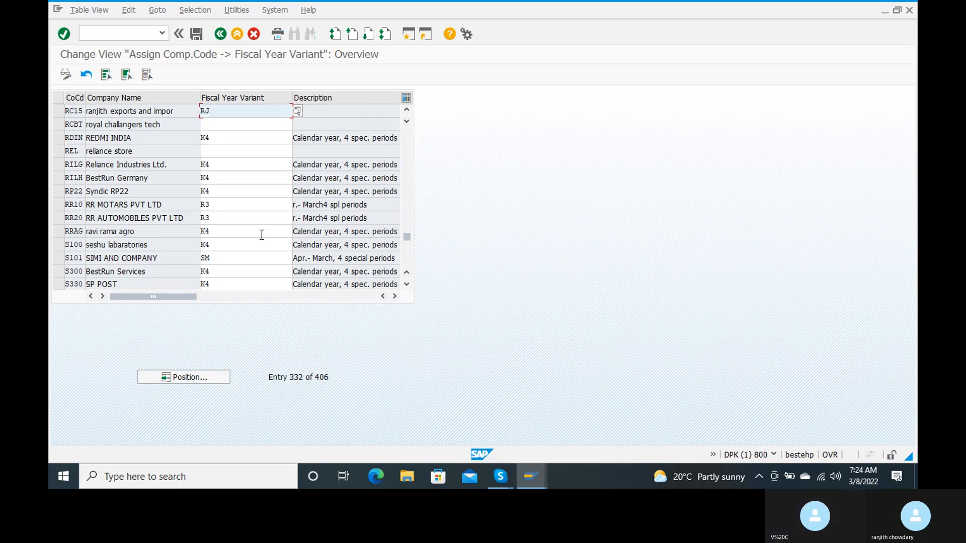
pyautogui.press('Return')
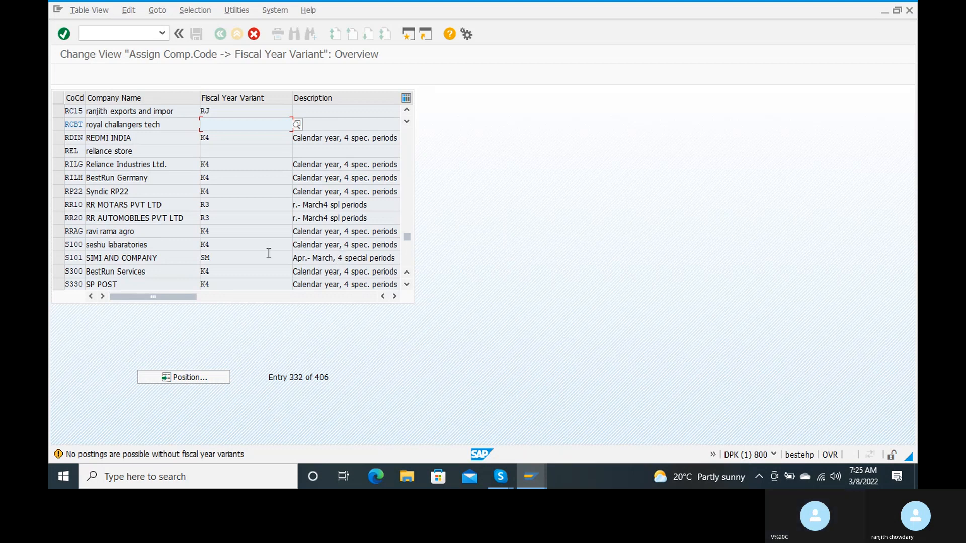
pyautogui.press('Return')
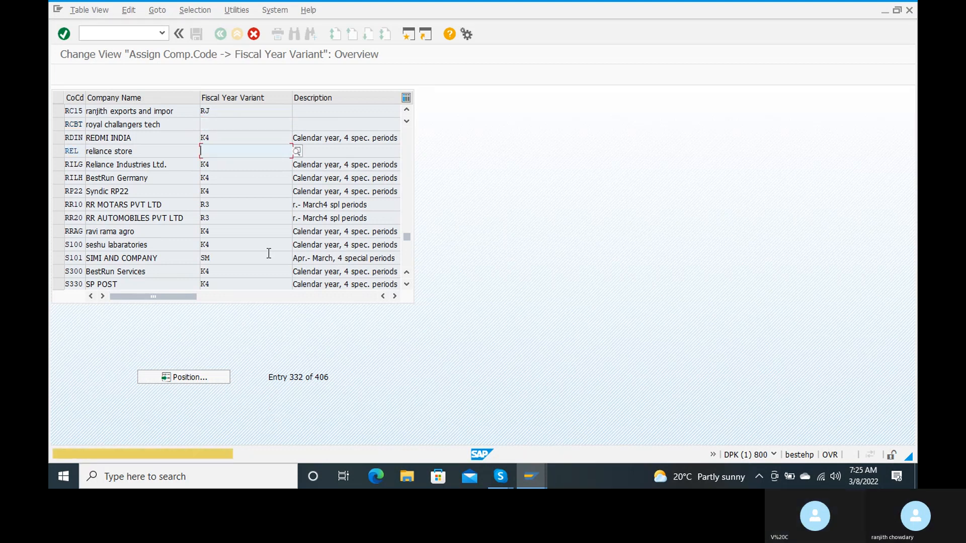
pyautogui.click(170, 369)
pyautogui.press('Return')
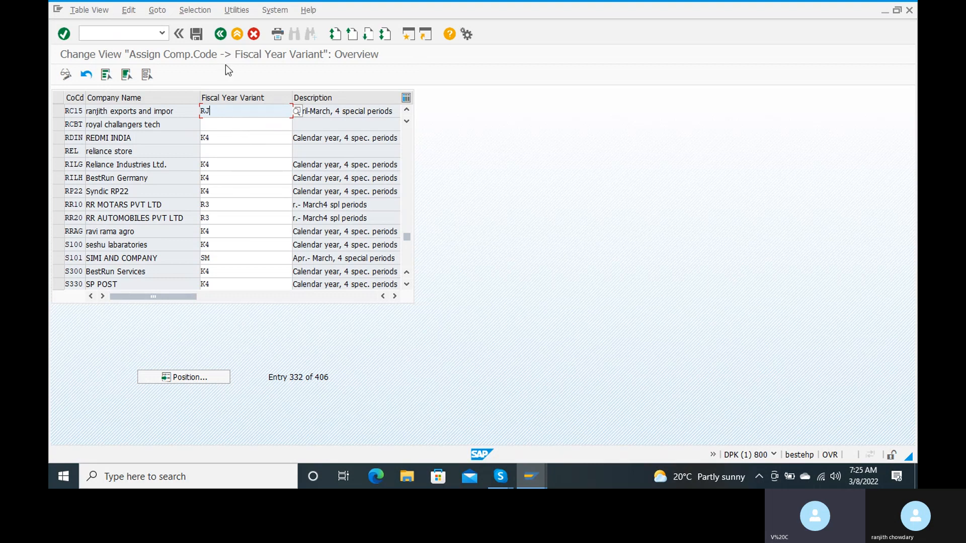
pyautogui.click(196, 34)
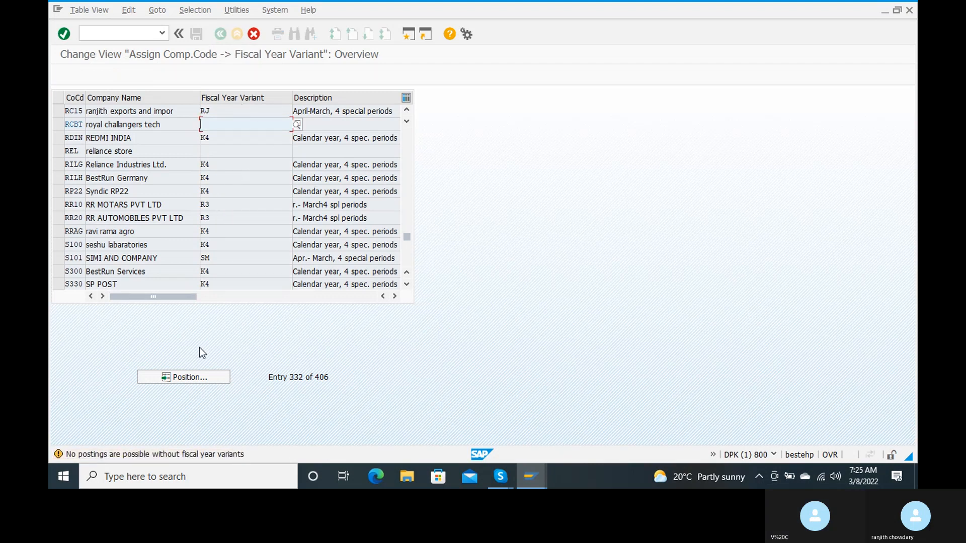
# Assign fiscal year variant K4 to company code REL and save the assignments
pyautogui.press('Return')
pyautogui.click(215, 140)
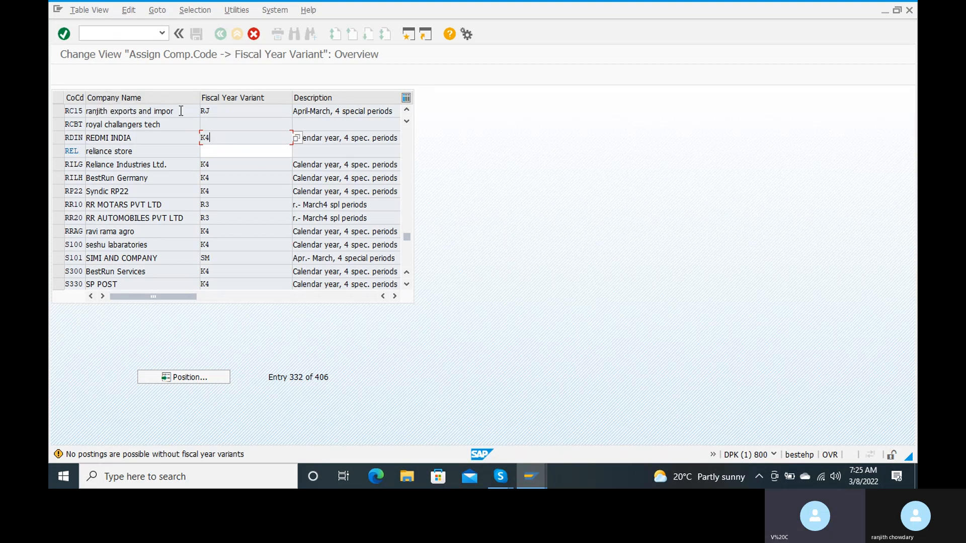
pyautogui.click(216, 152)
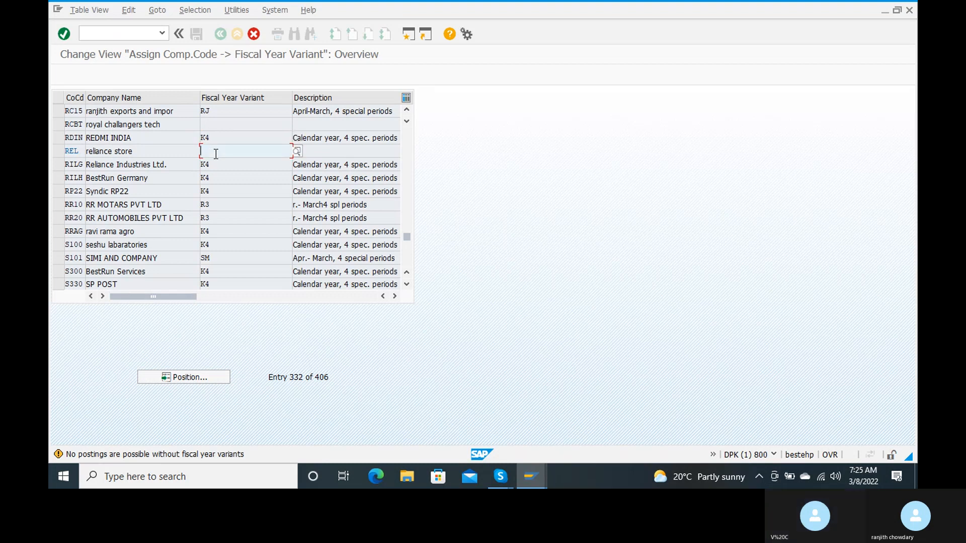
pyautogui.write('k4')
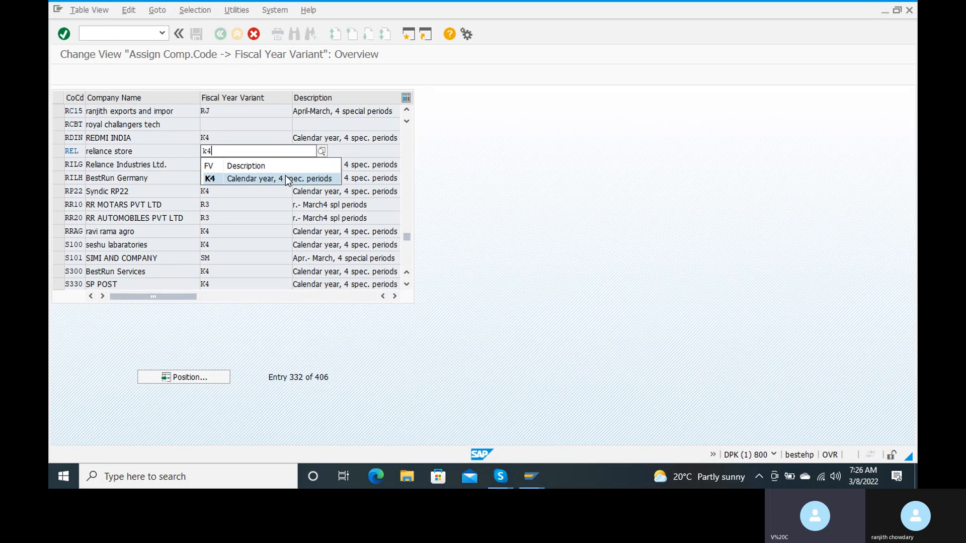
pyautogui.click(285, 179)
pyautogui.hotkey('ctrl', 's')
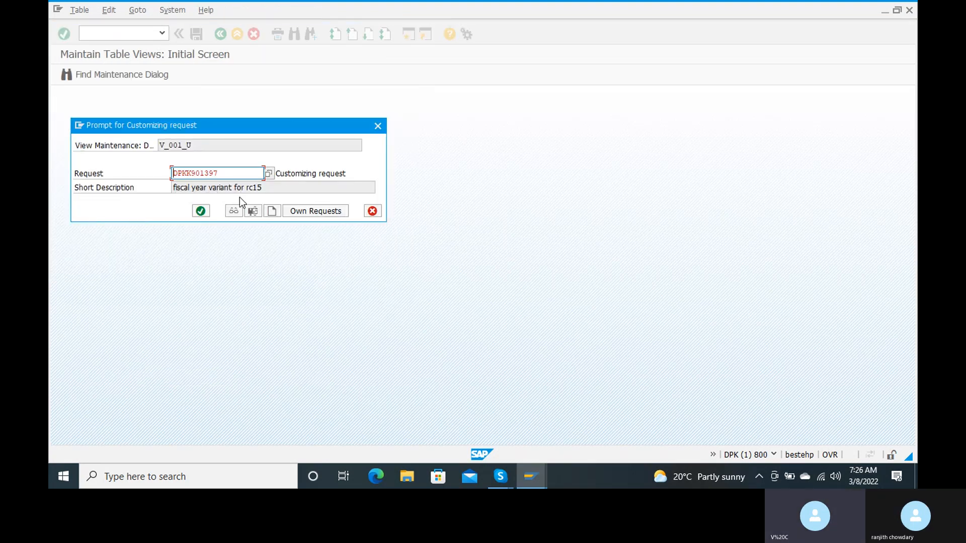
# Save the assignments under a new customizing request 'assign fiscal year to company code'
pyautogui.click(275, 211)
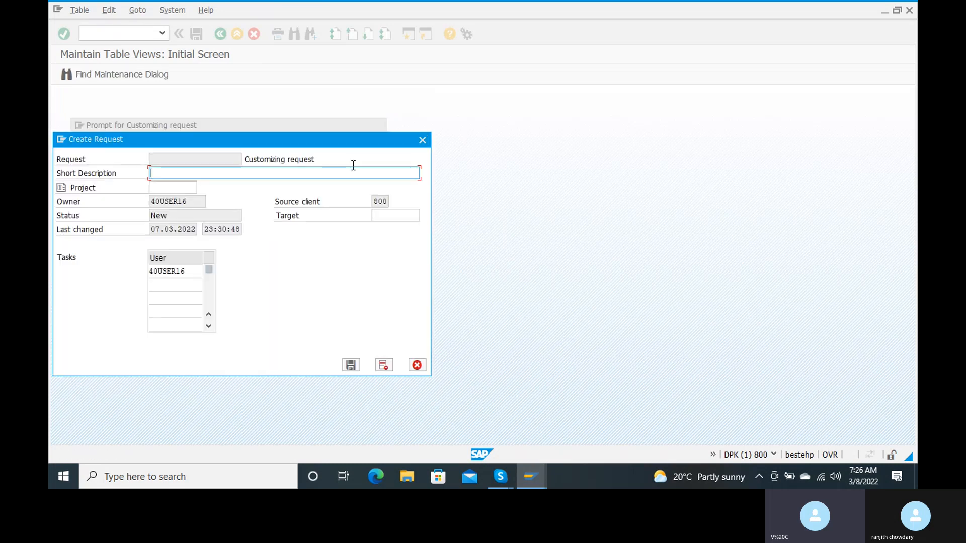
pyautogui.write('assign fiscal year to company code')
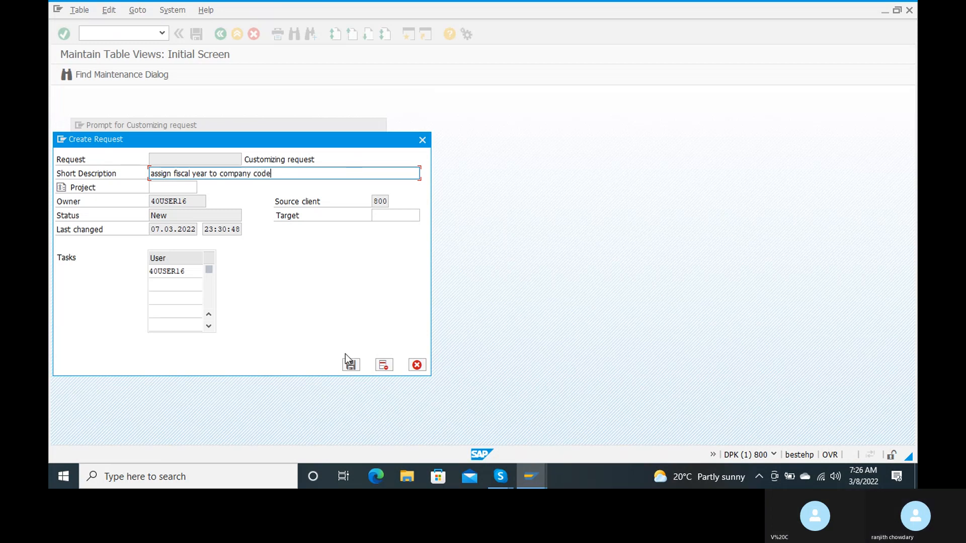
pyautogui.click(351, 365)
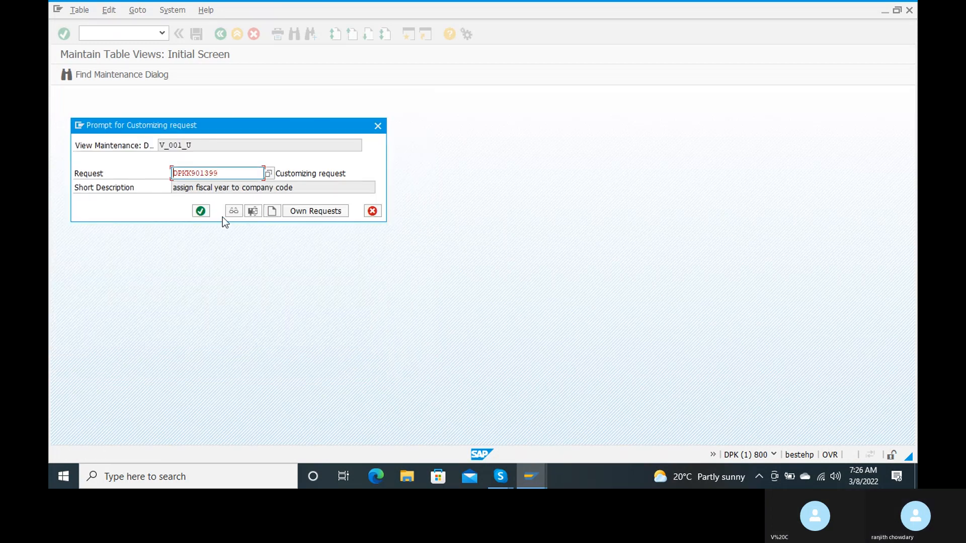
pyautogui.click(201, 211)
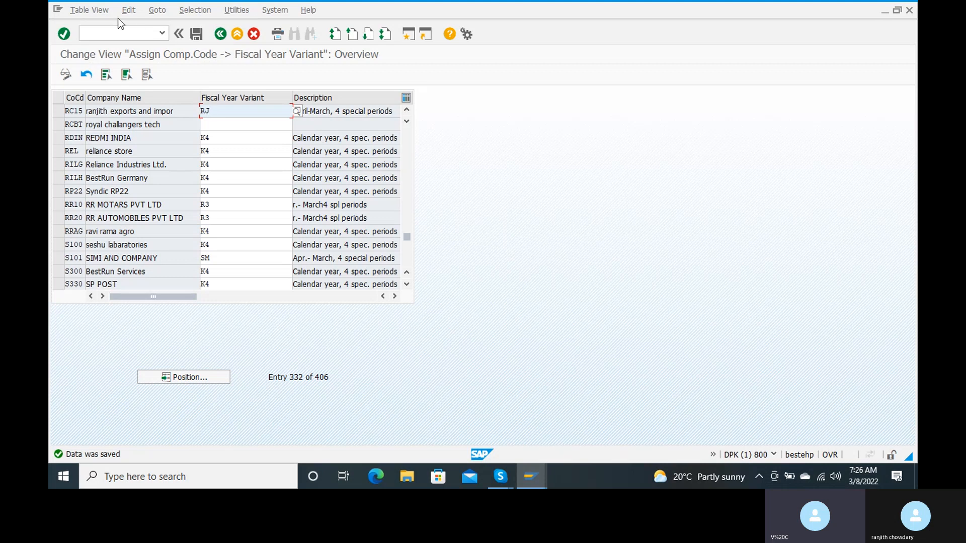
pyautogui.click(113, 35)
# Leave the assignment table with /n back to SAP Easy Access
pyautogui.write('/n')
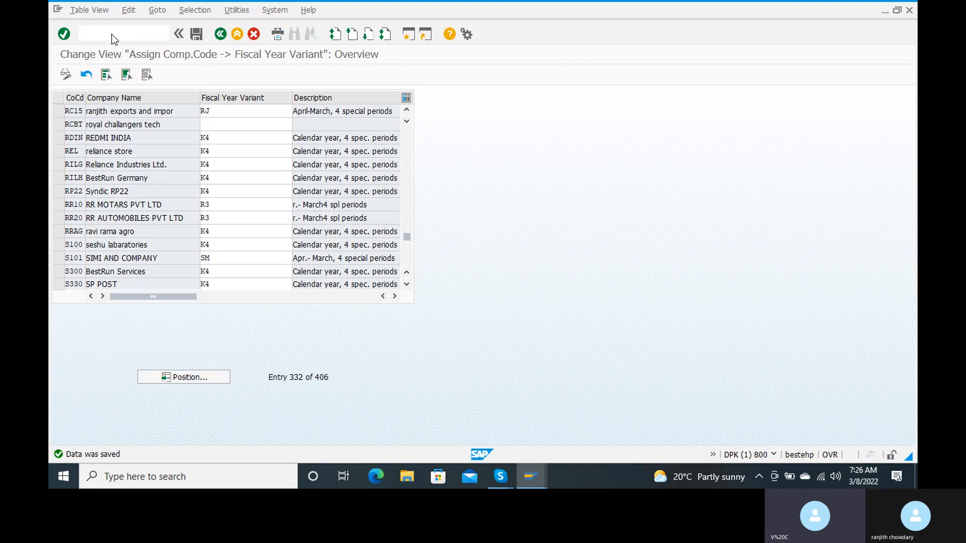
pyautogui.press('Return')
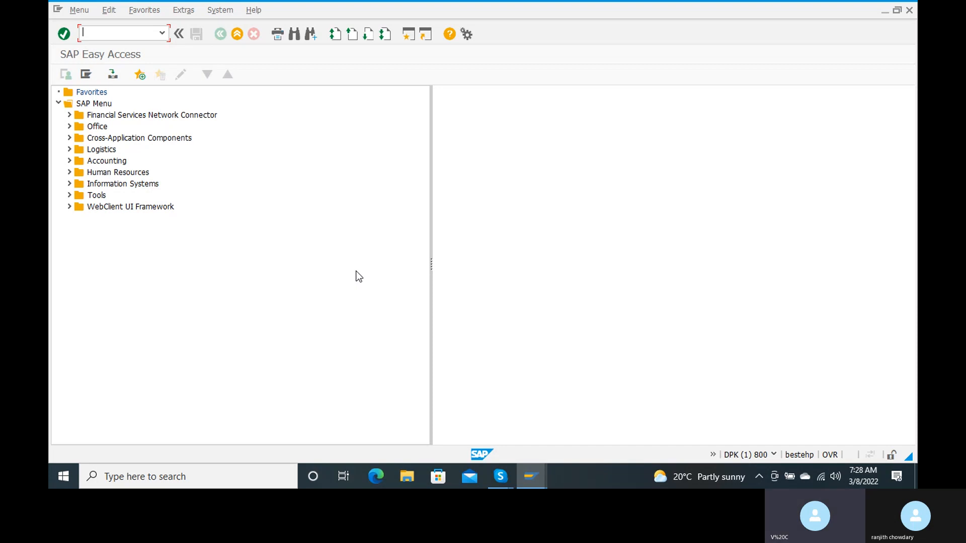
# In OBBO, add posting period variant ranj named 'posting period variant for raNJ'
pyautogui.write('obbo')
pyautogui.press('Return')
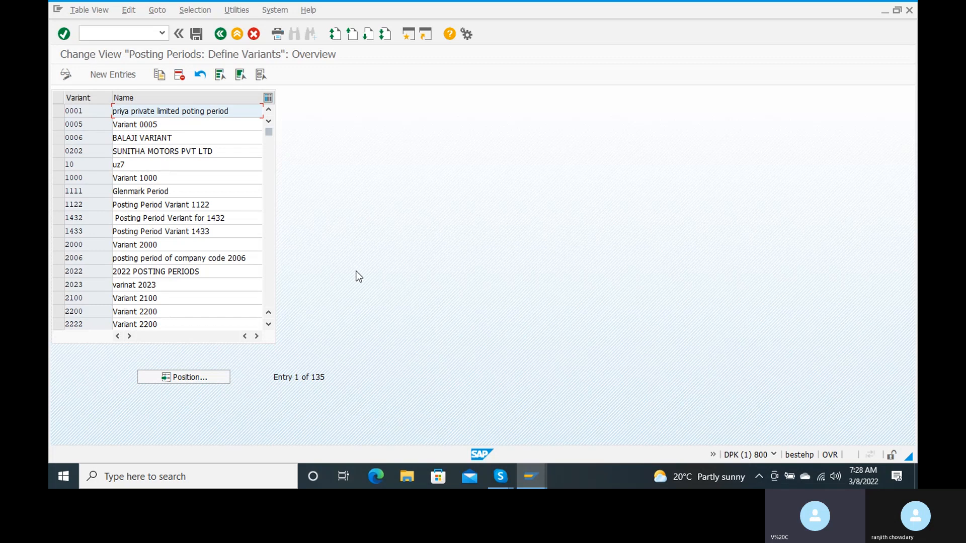
pyautogui.click(111, 76)
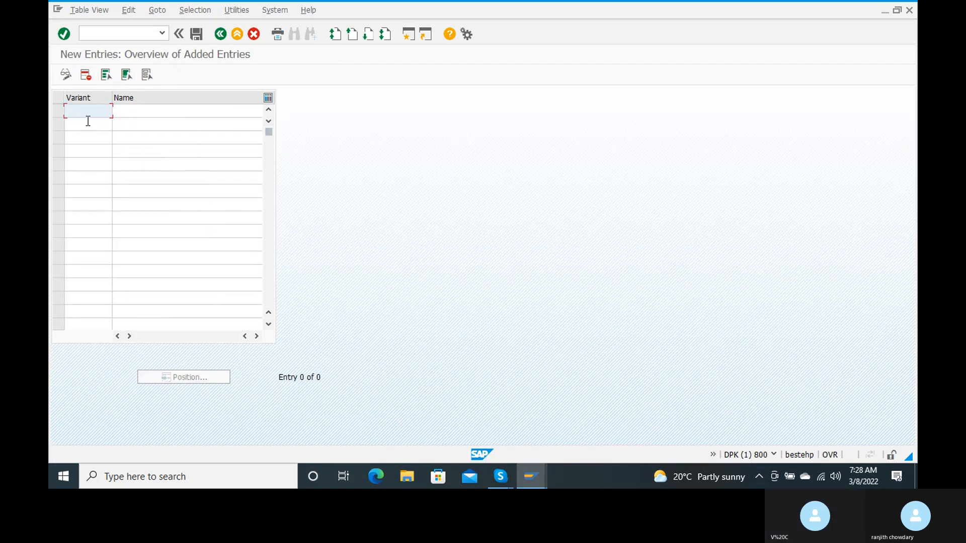
pyautogui.write('rj')
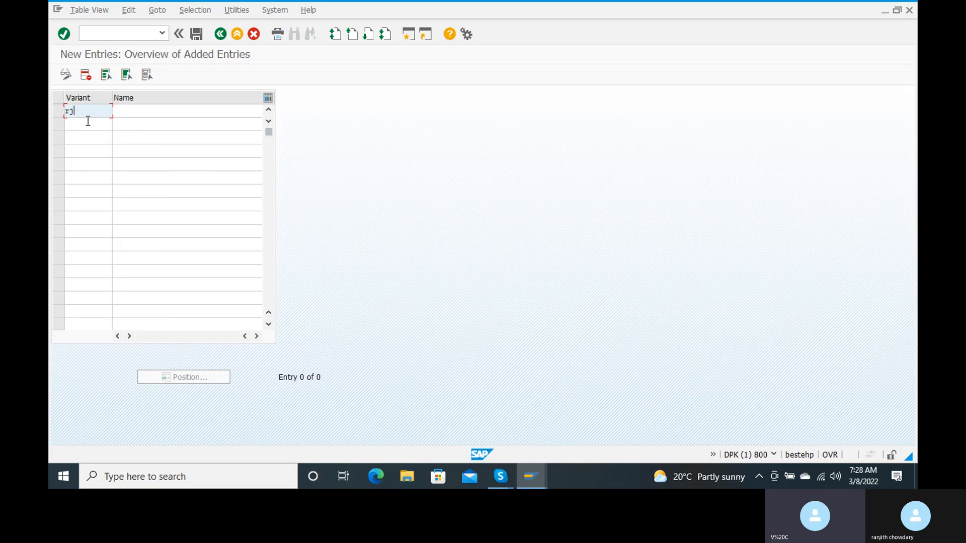
pyautogui.press('BackSpace')
pyautogui.write('anj')
pyautogui.click(141, 111)
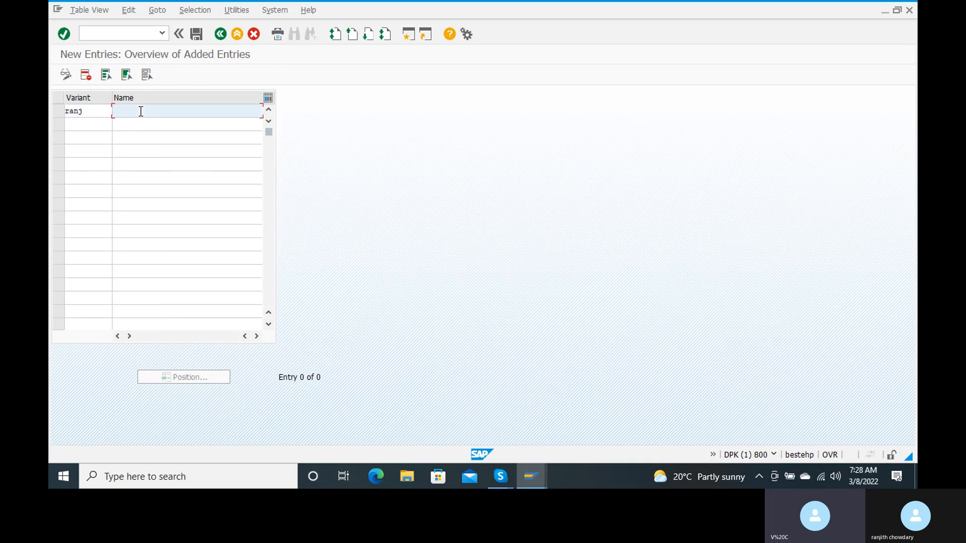
pyautogui.write('posting')
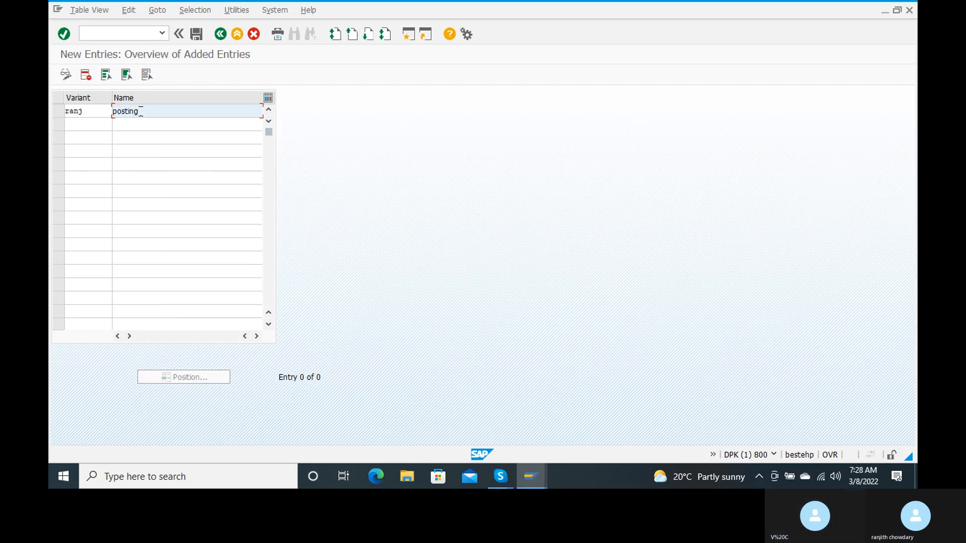
pyautogui.write(' period variant for ra')
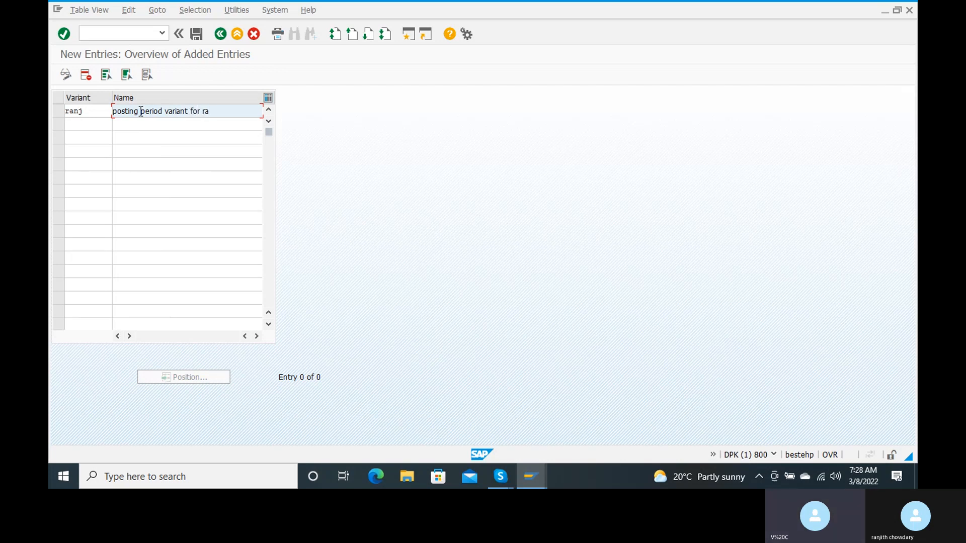
pyautogui.write('NJ')
# Save posting period variant RANJ under the existing customizing request
pyautogui.click(201, 38)
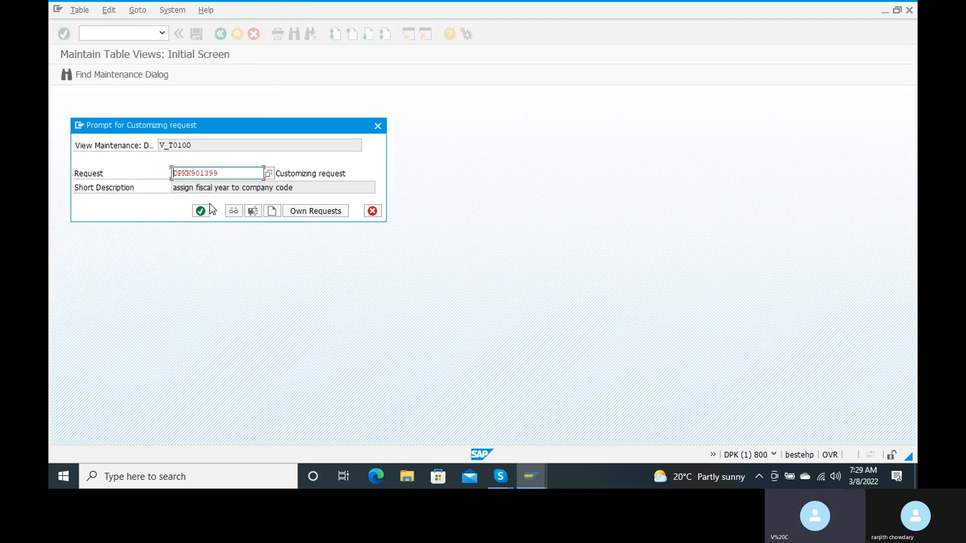
pyautogui.click(204, 211)
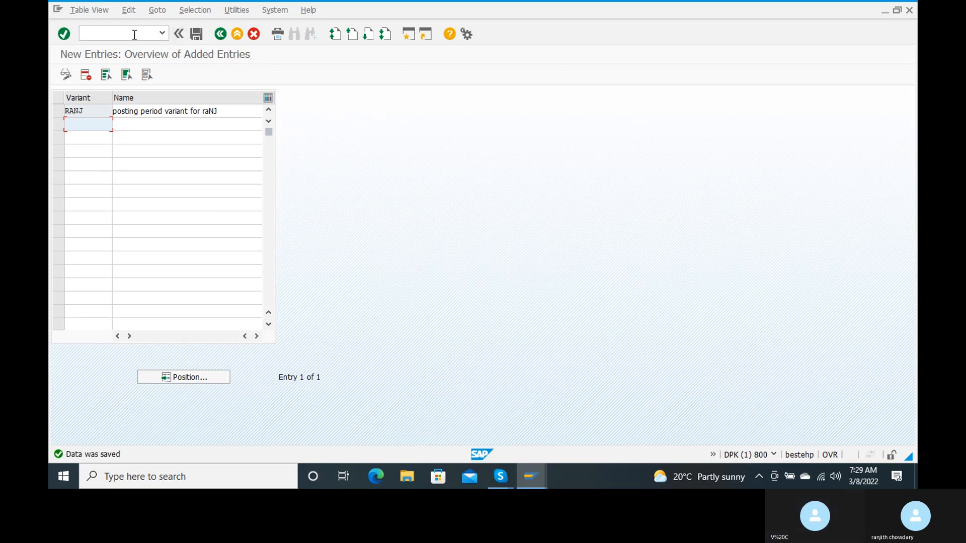
pyautogui.click(130, 31)
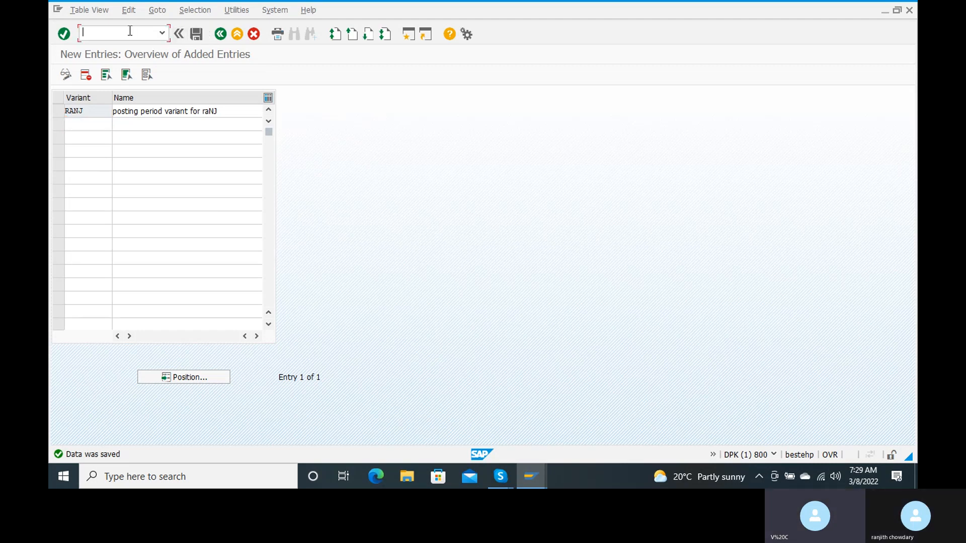
# Return to the main menu and run OB52 for posting period intervals
pyautogui.write('/n')
pyautogui.press('Return')
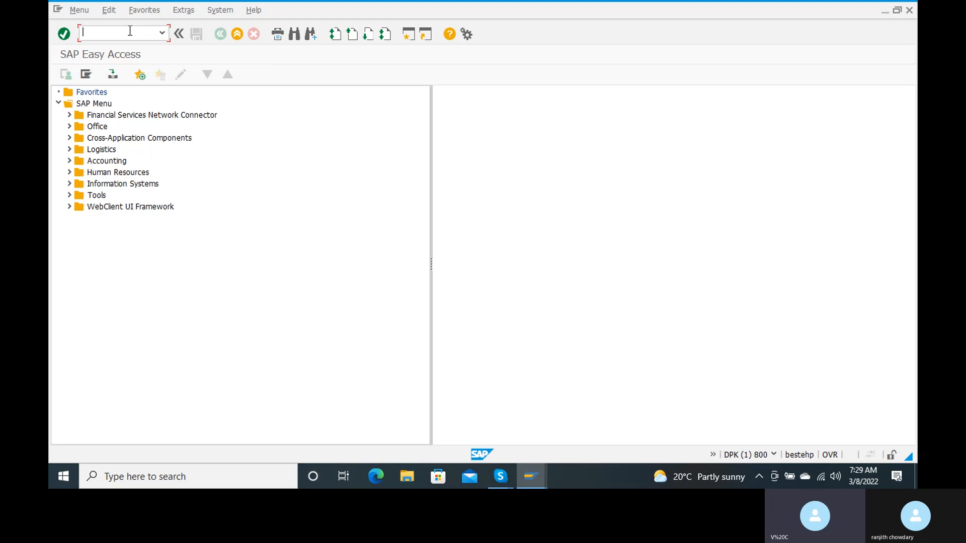
pyautogui.write('ob52')
pyautogui.press('Return')
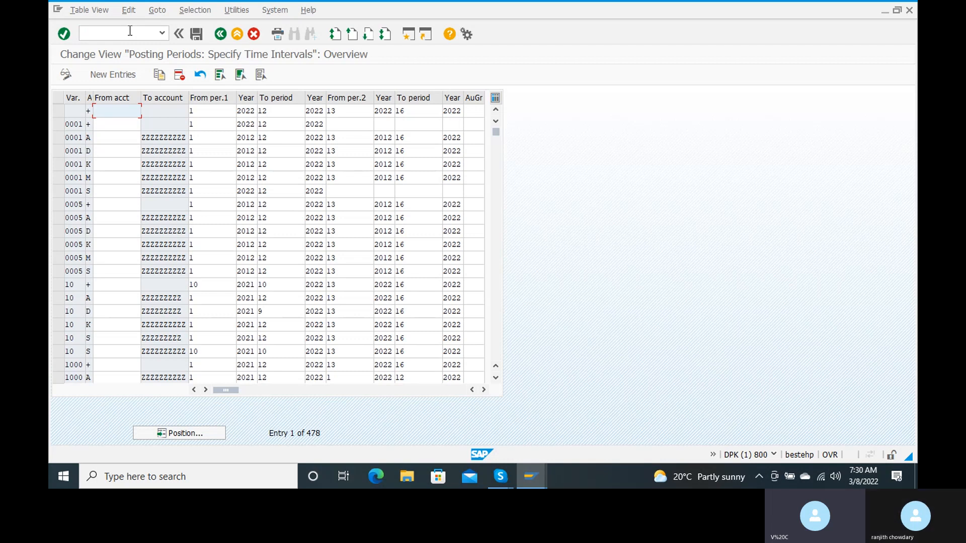
# Start a new open-periods entry for variant RANJ, chosen from the suggestions
pyautogui.click(101, 80)
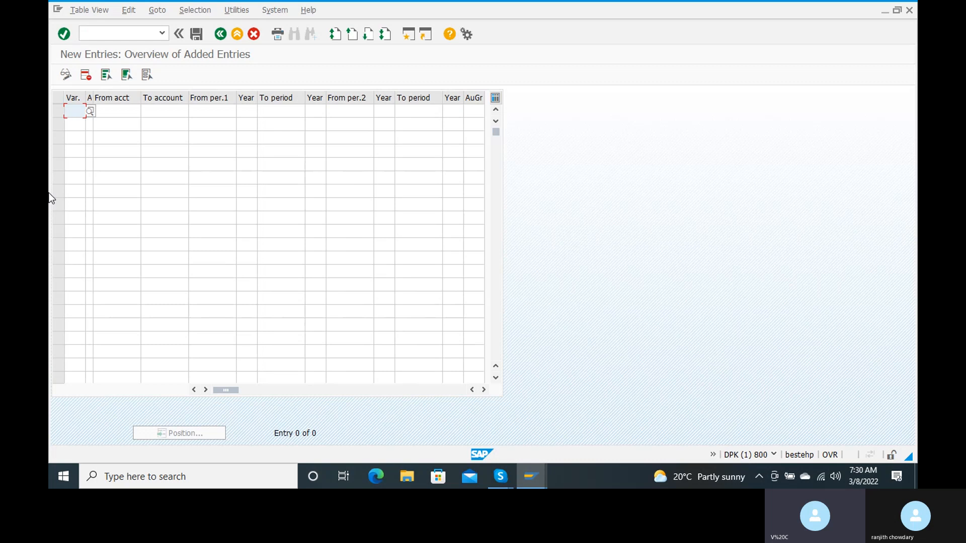
pyautogui.write('ranj')
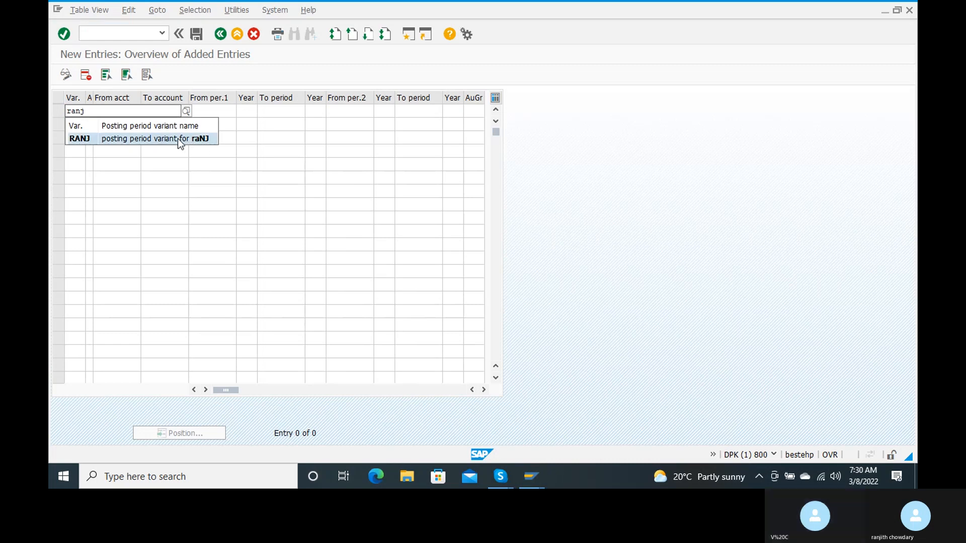
pyautogui.click(177, 138)
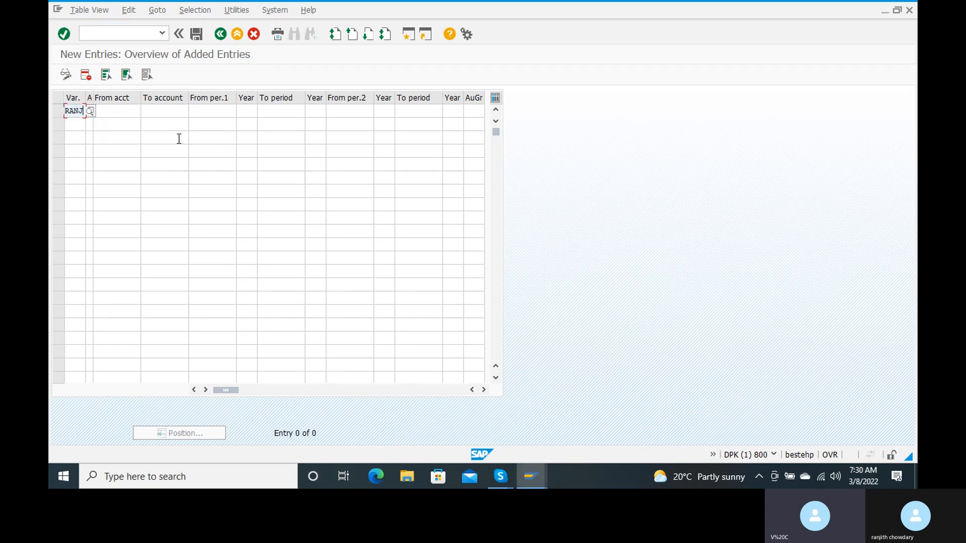
pyautogui.press('Tab')
# Set the RANJ row's account type to + (valid for all account types)
pyautogui.click(99, 111)
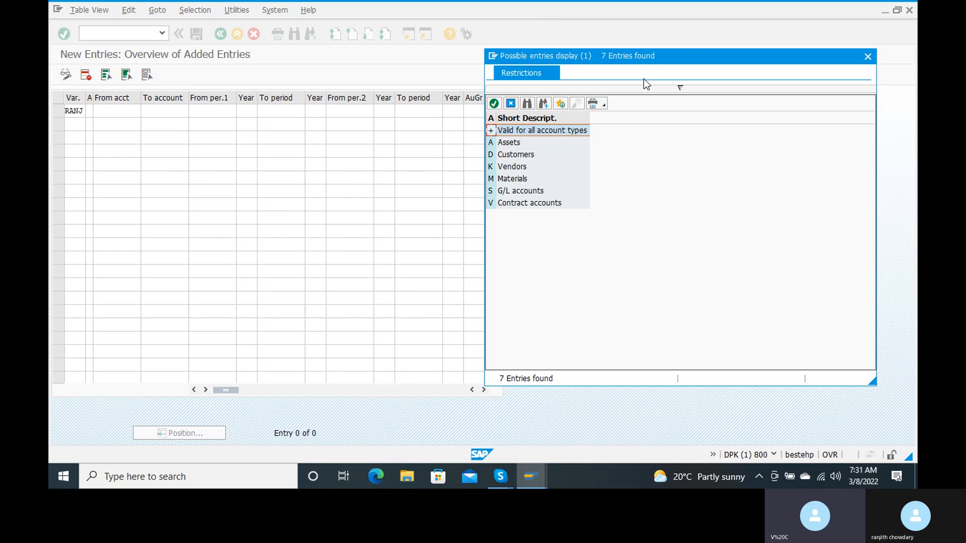
pyautogui.doubleClick(492, 131)
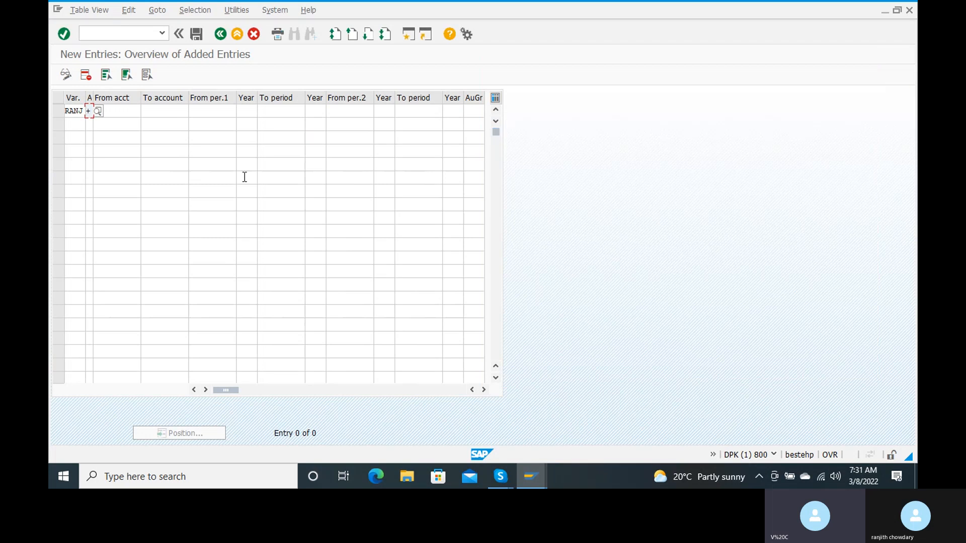
pyautogui.click(124, 109)
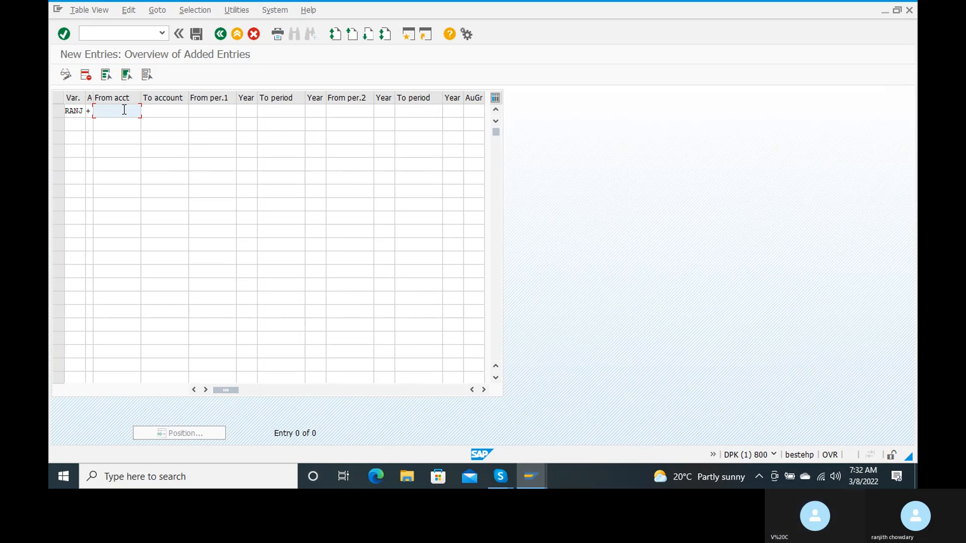
# Enter the first open range as period 1 of 2022 to period 12 of 2023
pyautogui.click(205, 113)
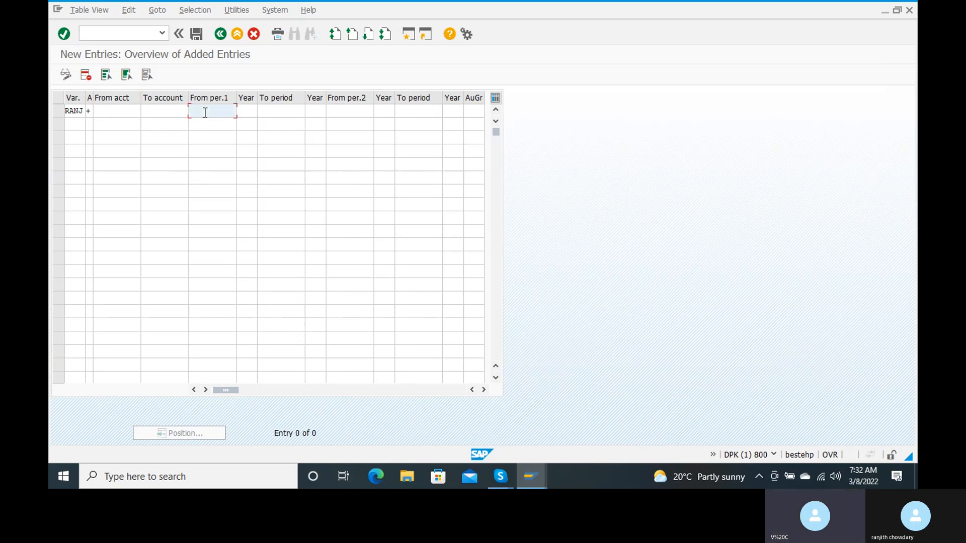
pyautogui.write('1')
pyautogui.press('Tab')
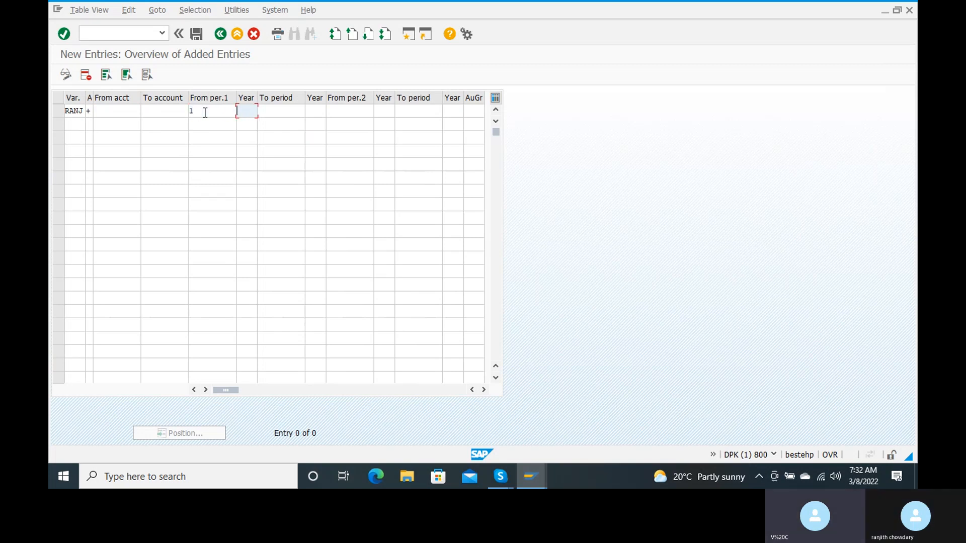
pyautogui.write('2022')
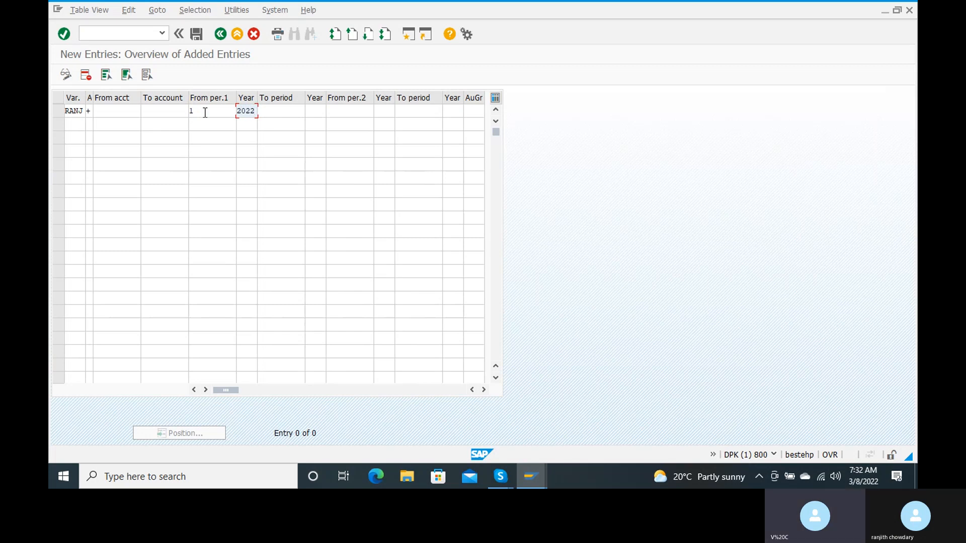
pyautogui.press('Tab')
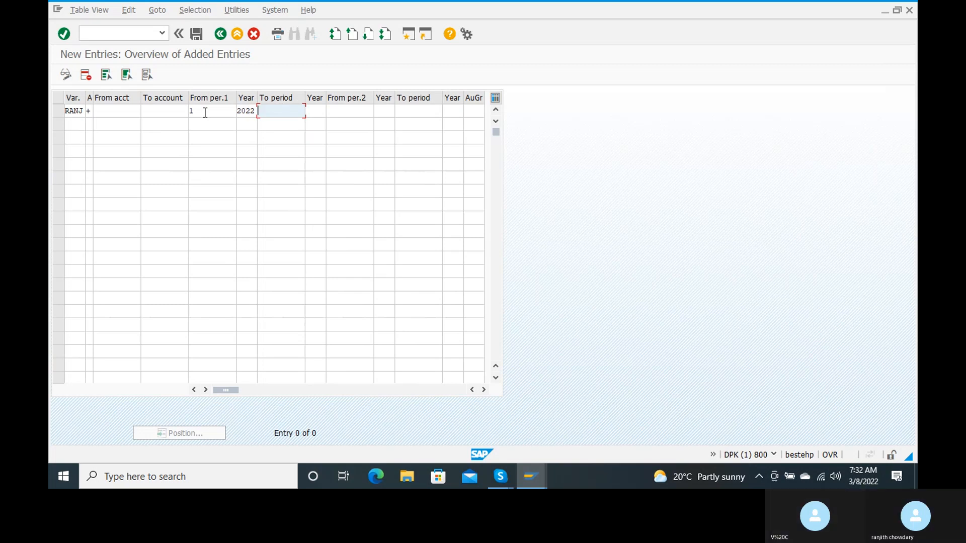
pyautogui.write('12')
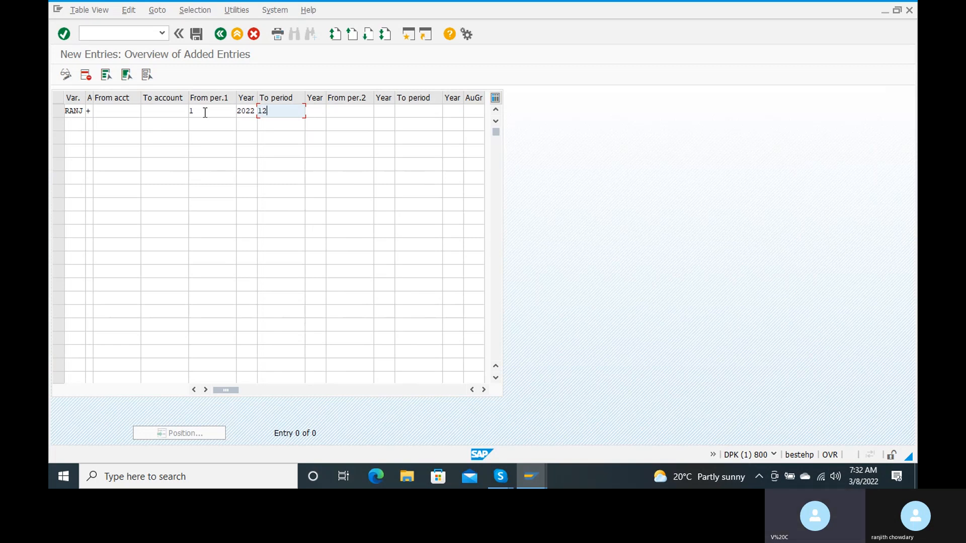
pyautogui.press('Tab')
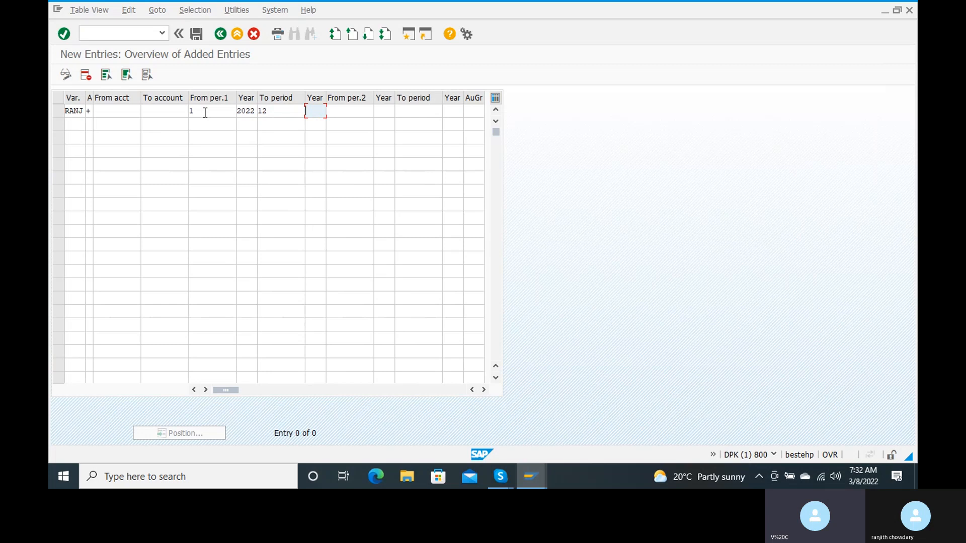
pyautogui.write('2023')
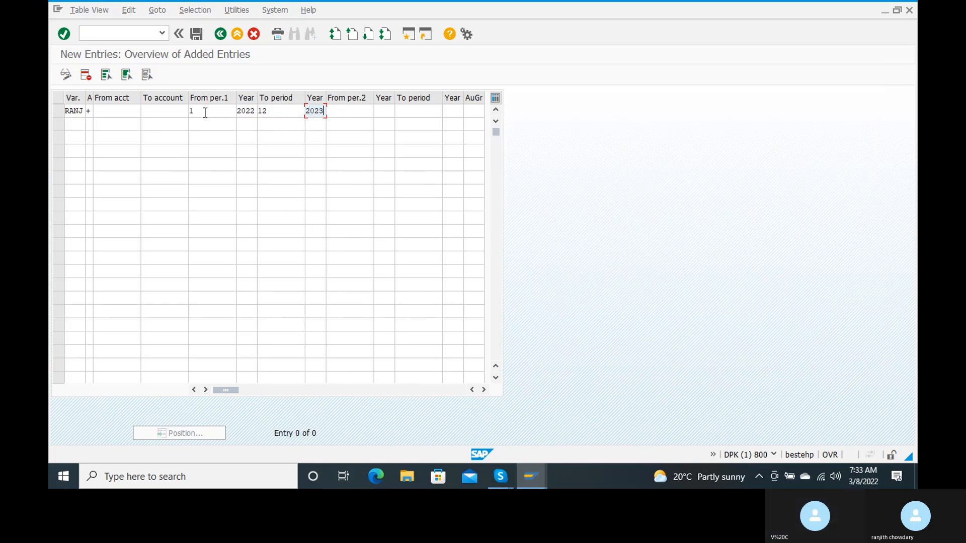
pyautogui.press('Tab')
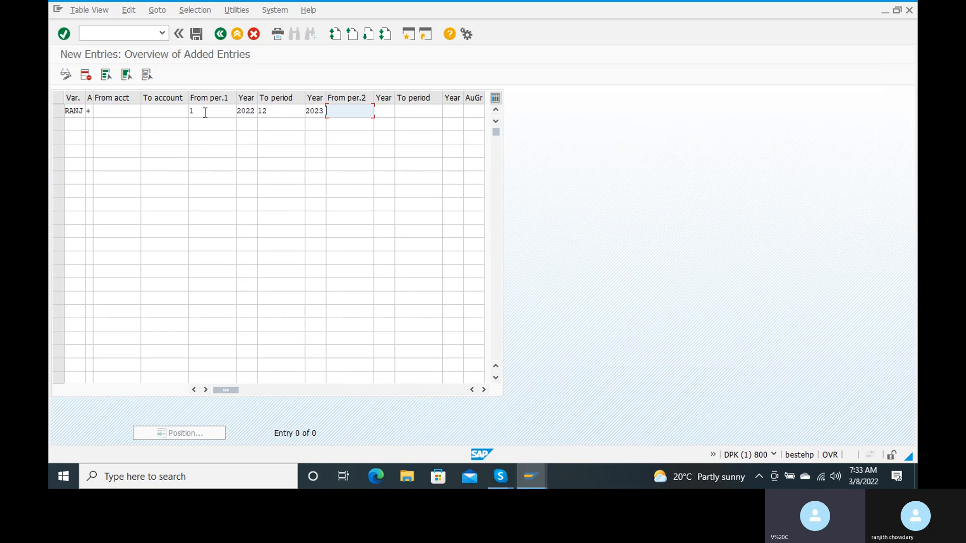
# Add RANJ's second range: from period 13 of 2022 to period 16 of 2023
pyautogui.write('13')
pyautogui.press('Tab')
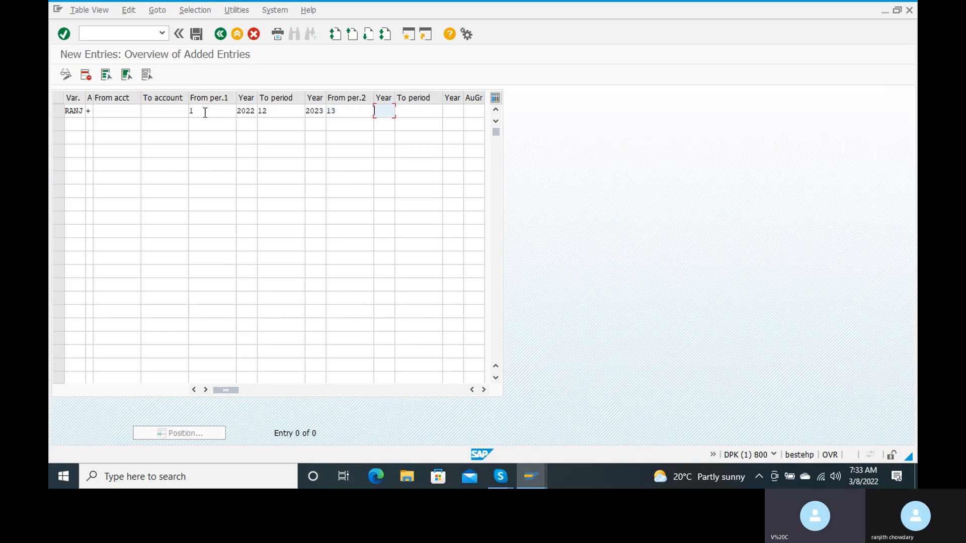
pyautogui.write('202')
pyautogui.write('2')
pyautogui.press('Tab')
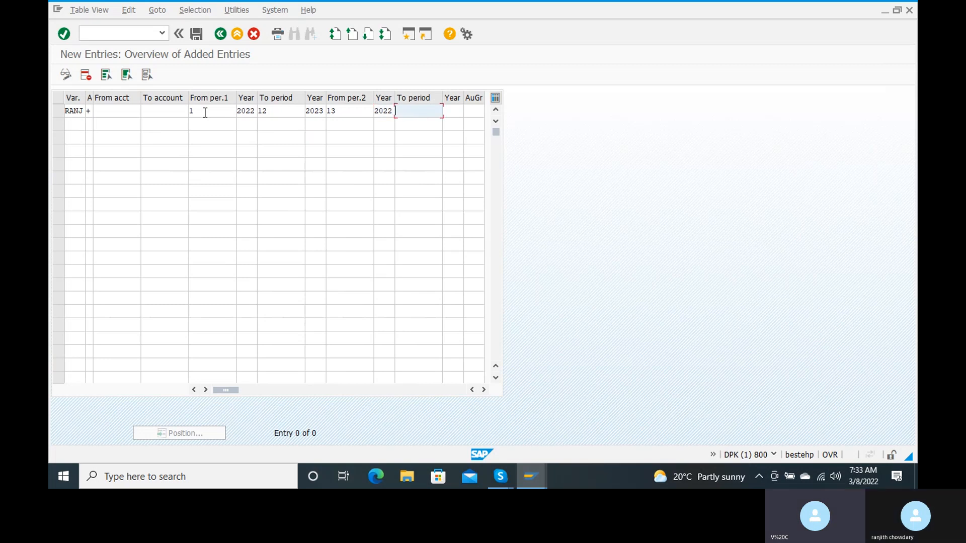
pyautogui.write('16')
pyautogui.press('Tab')
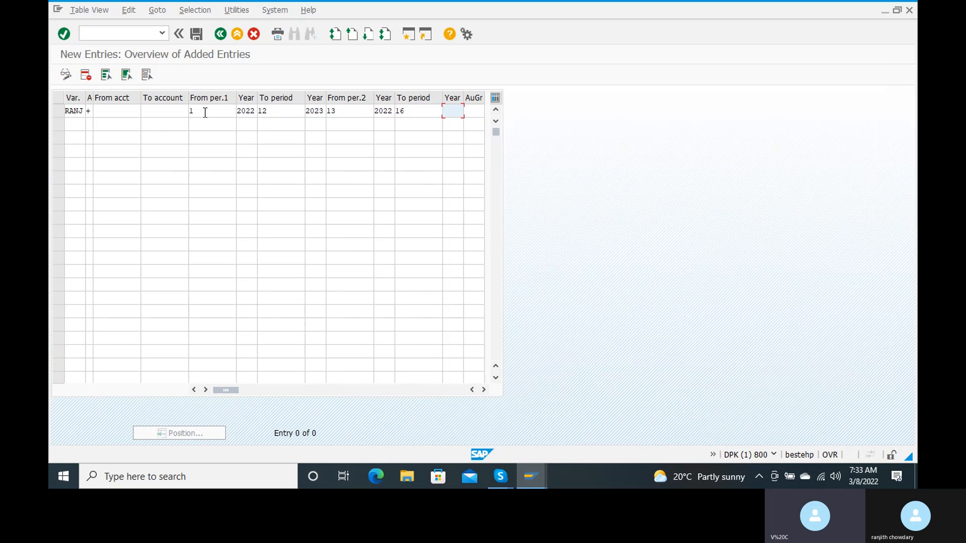
pyautogui.write('2023')
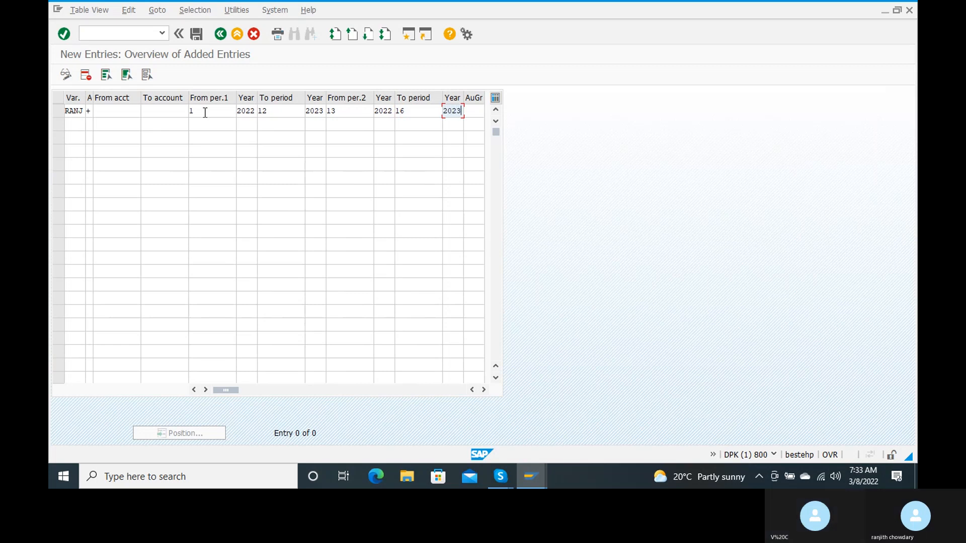
pyautogui.press('Tab')
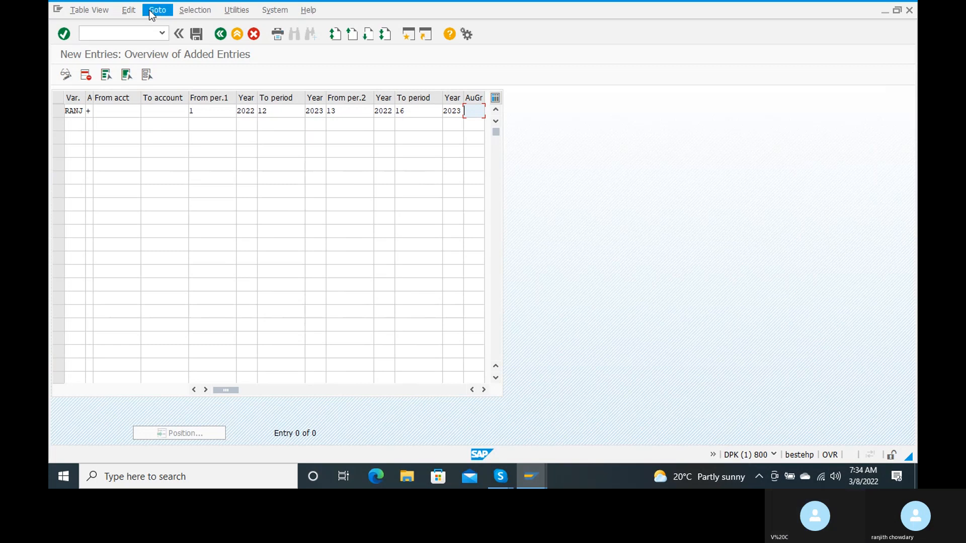
# Save the entries and create customizing request 'variants for creation of opening and closing'
pyautogui.click(199, 37)
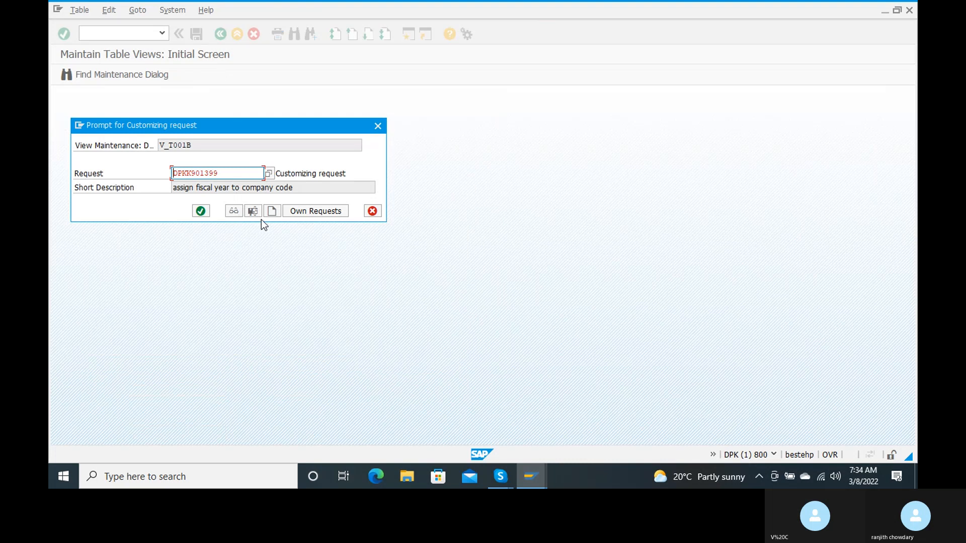
pyautogui.click(272, 212)
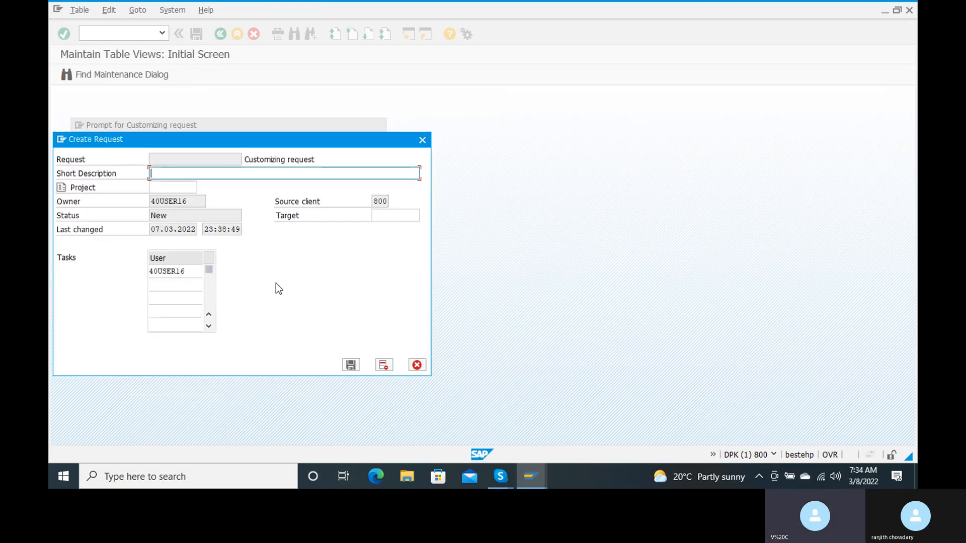
pyautogui.write('var')
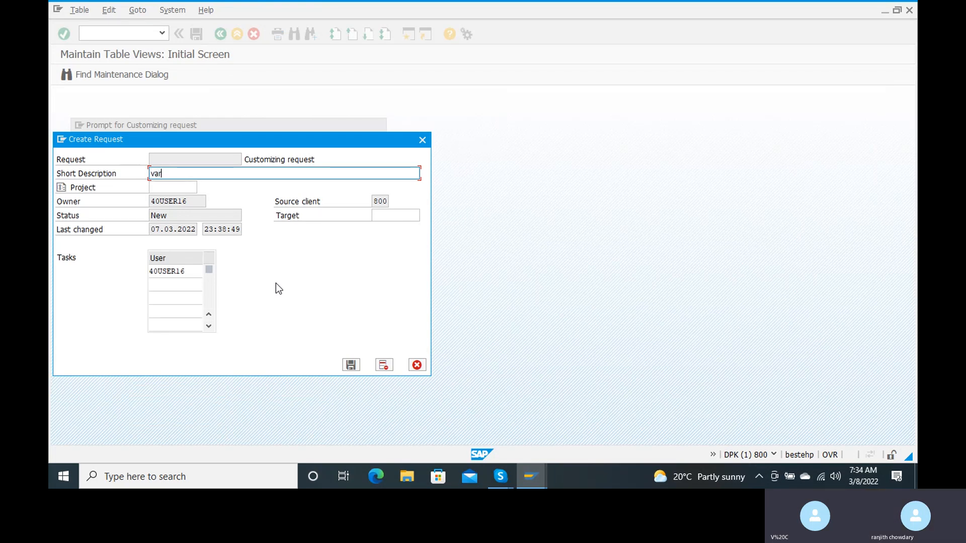
pyautogui.write('iants f')
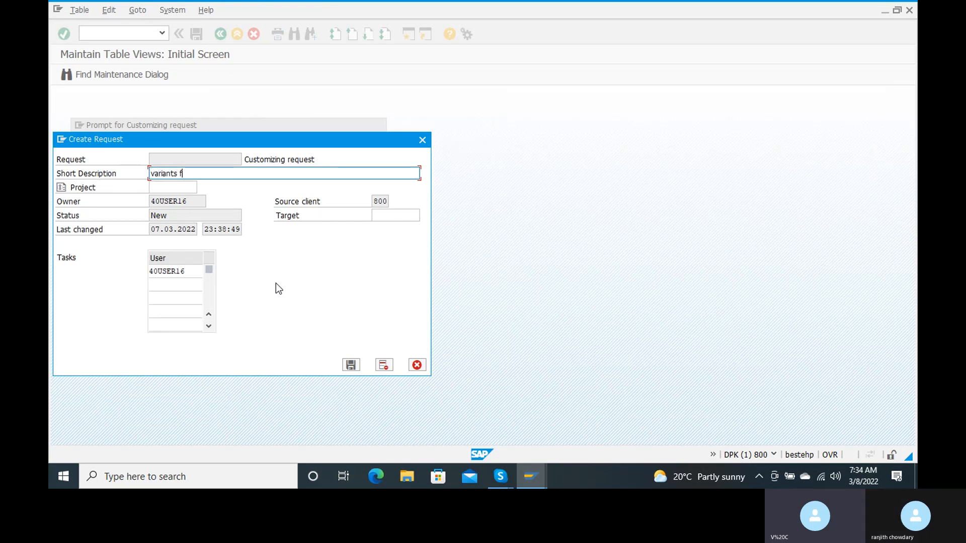
pyautogui.write('or creatio')
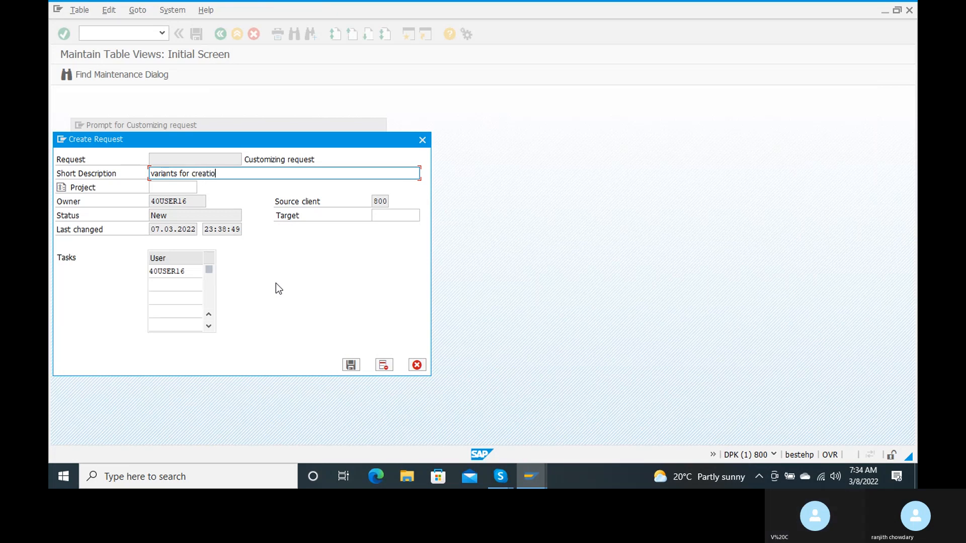
pyautogui.write('n of')
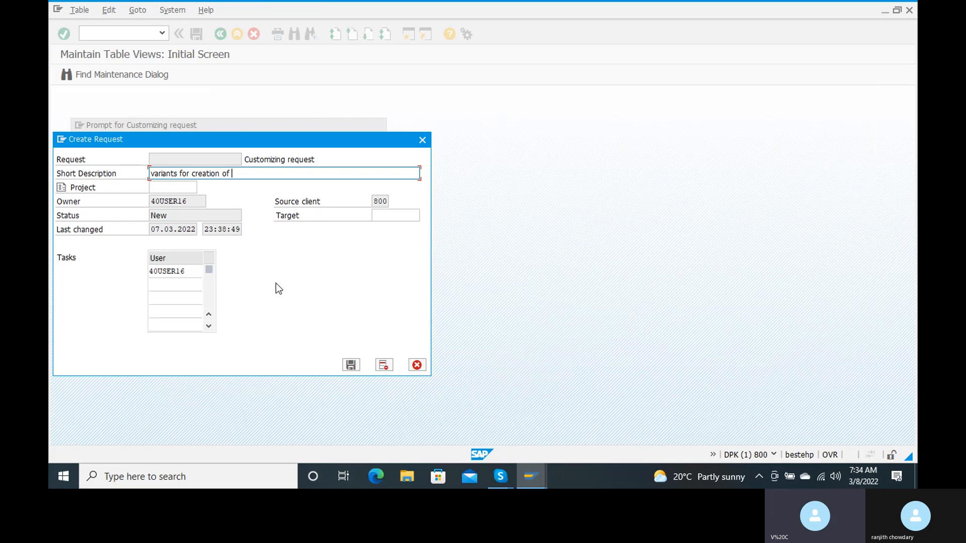
pyautogui.write(' openin')
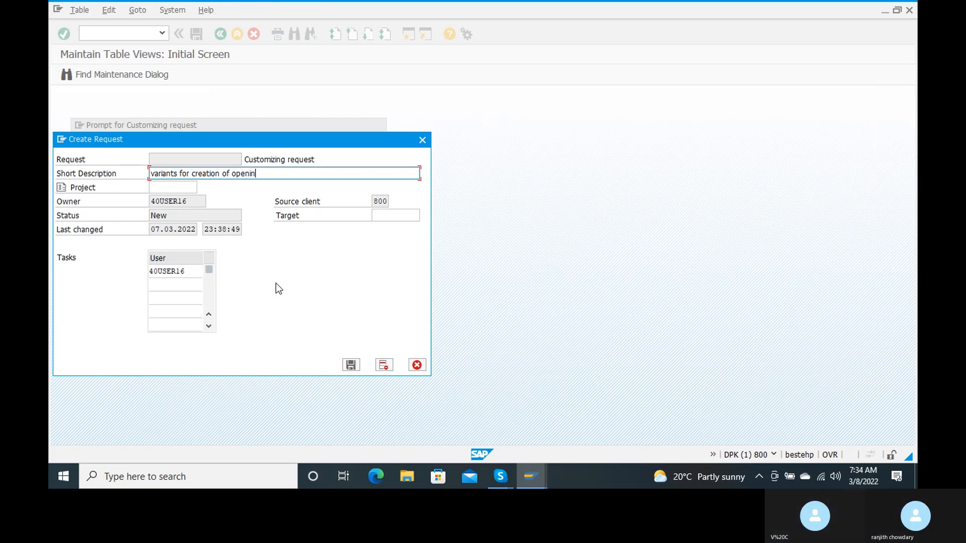
pyautogui.write('g and closing')
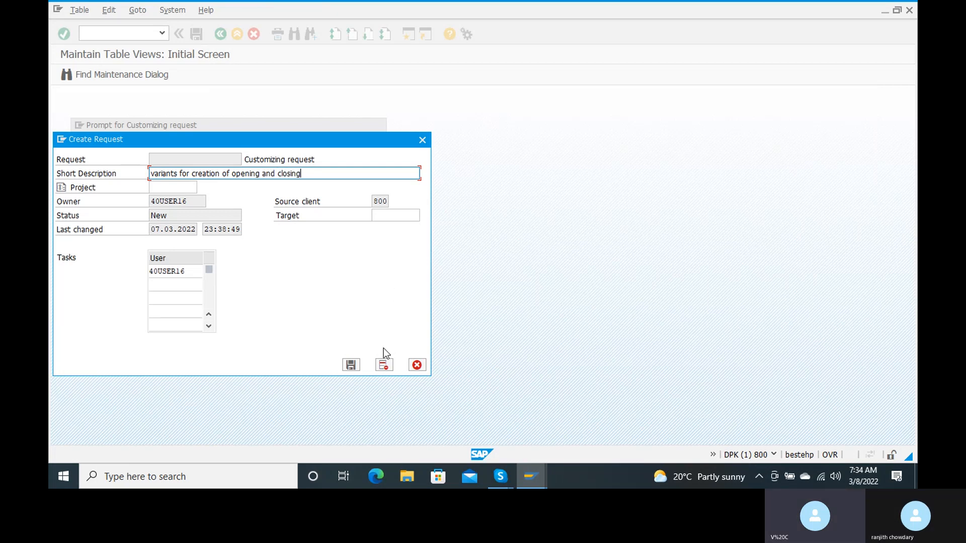
pyautogui.click(350, 366)
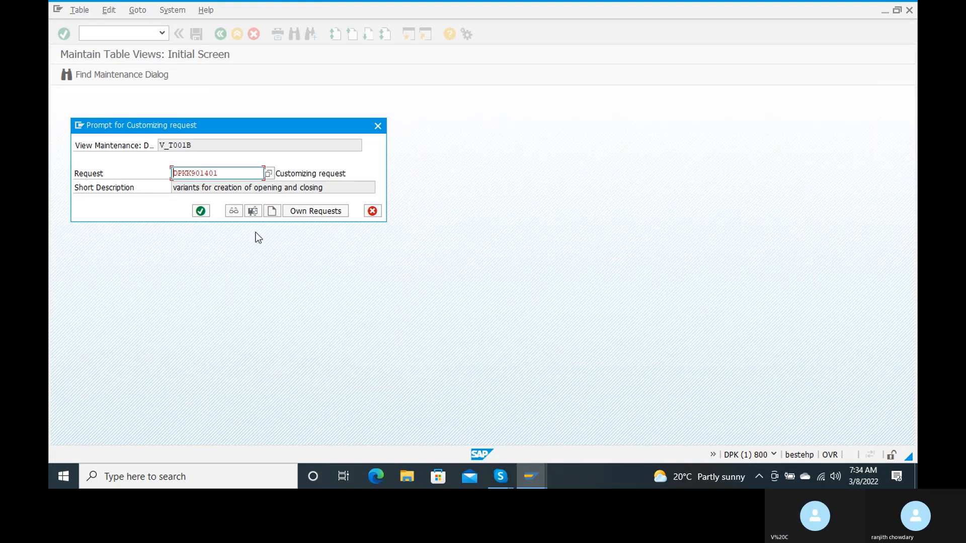
# Confirm saving the RANJ 2022–2023 period entries under the new customizing request
pyautogui.click(204, 215)
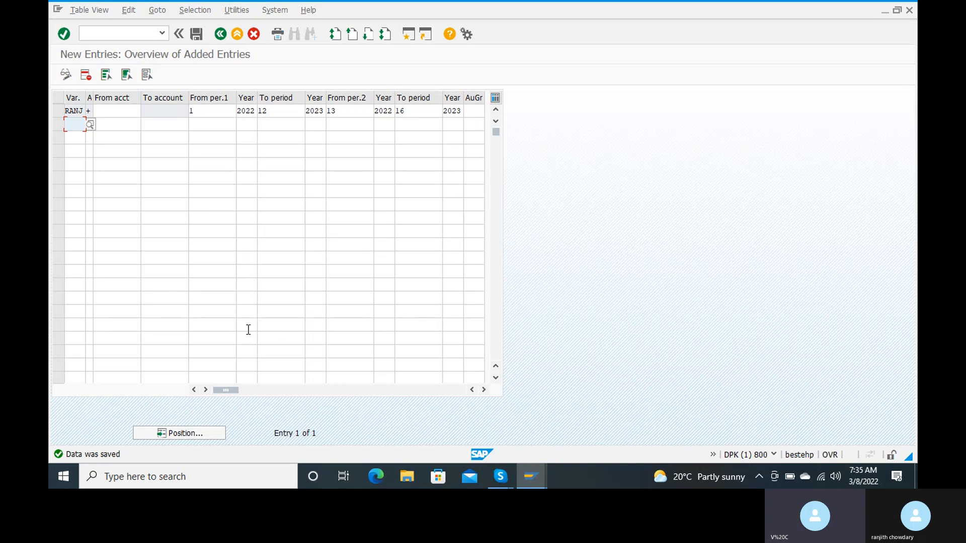
pyautogui.click(129, 31)
# Return to Easy Access with /n and run transaction OBBP
pyautogui.write('/n')
pyautogui.press('Return')
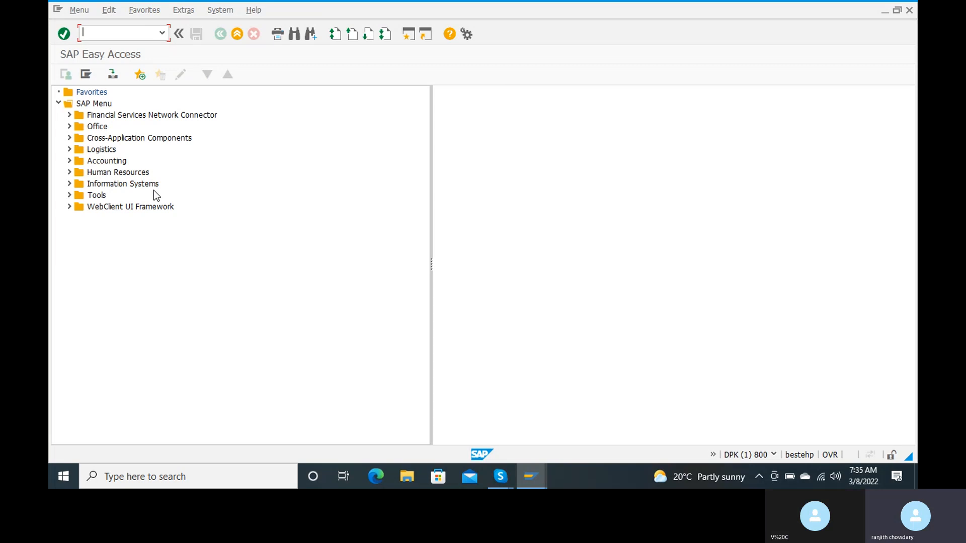
pyautogui.write('obbp')
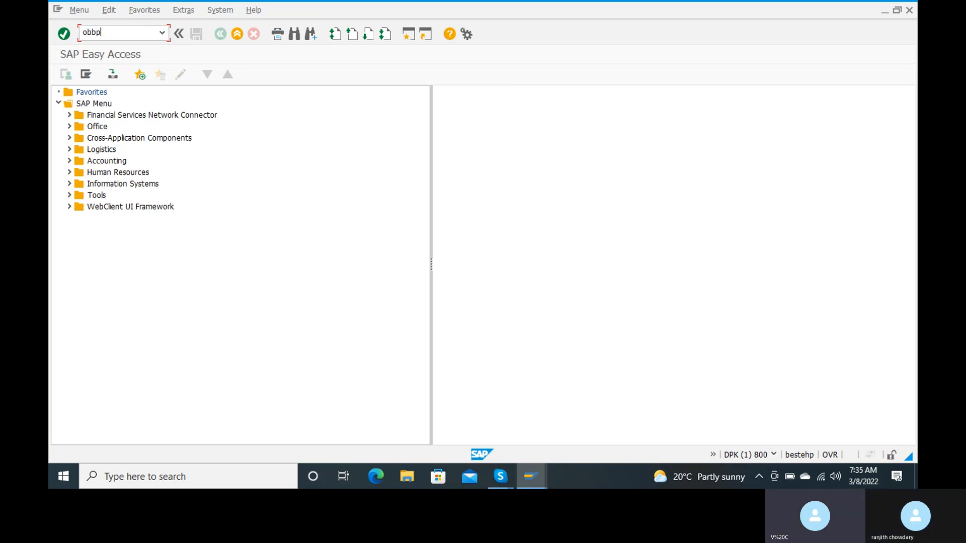
pyautogui.press('Return')
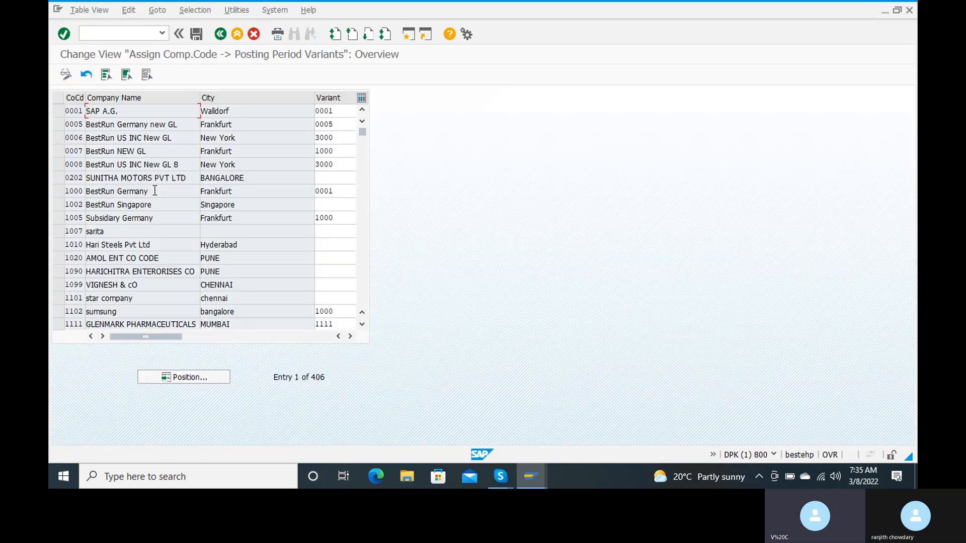
# Position the company code assignment list at company code RC15
pyautogui.click(179, 381)
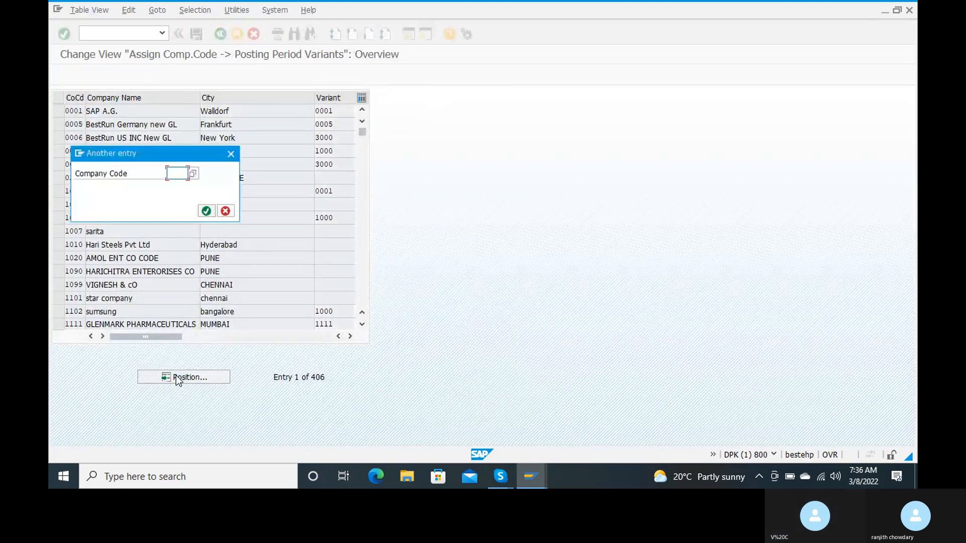
pyautogui.write('r')
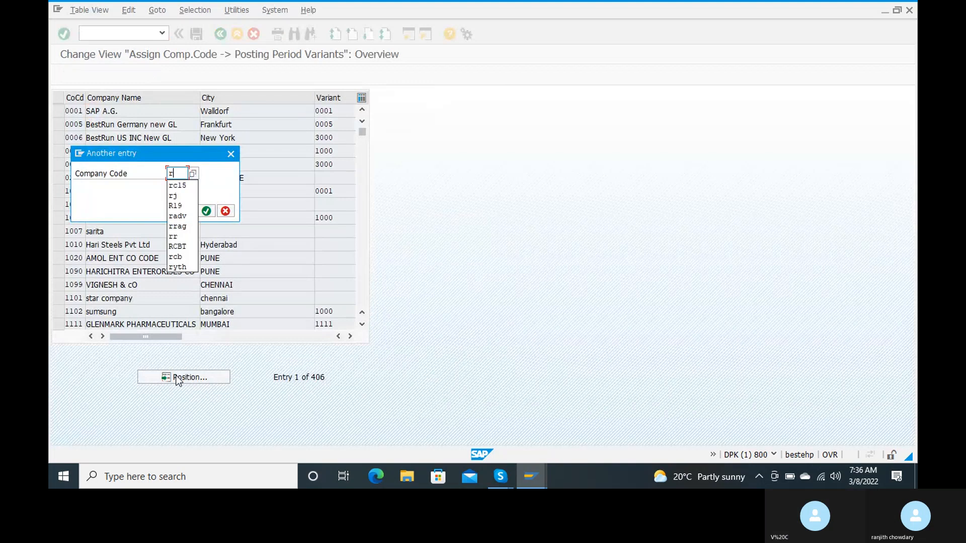
pyautogui.write('c')
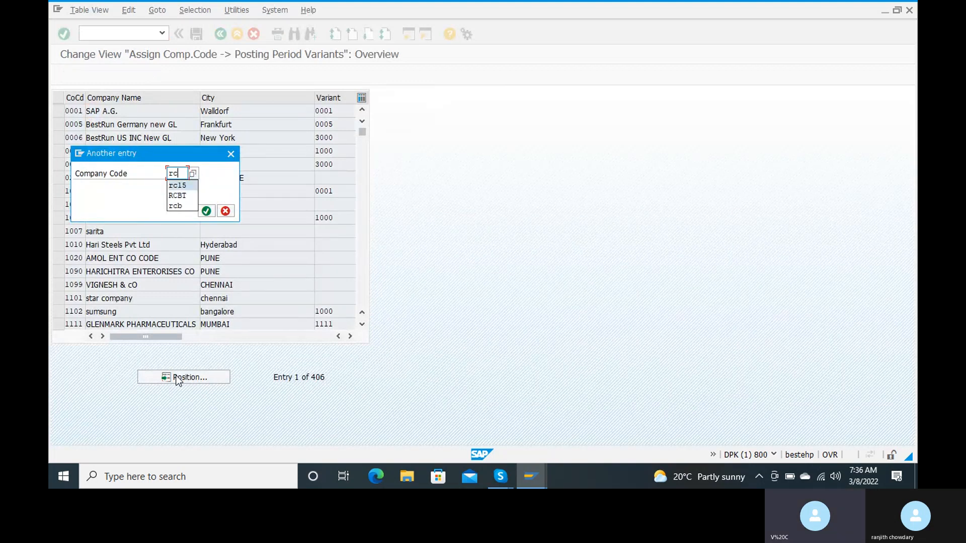
pyautogui.press('Return')
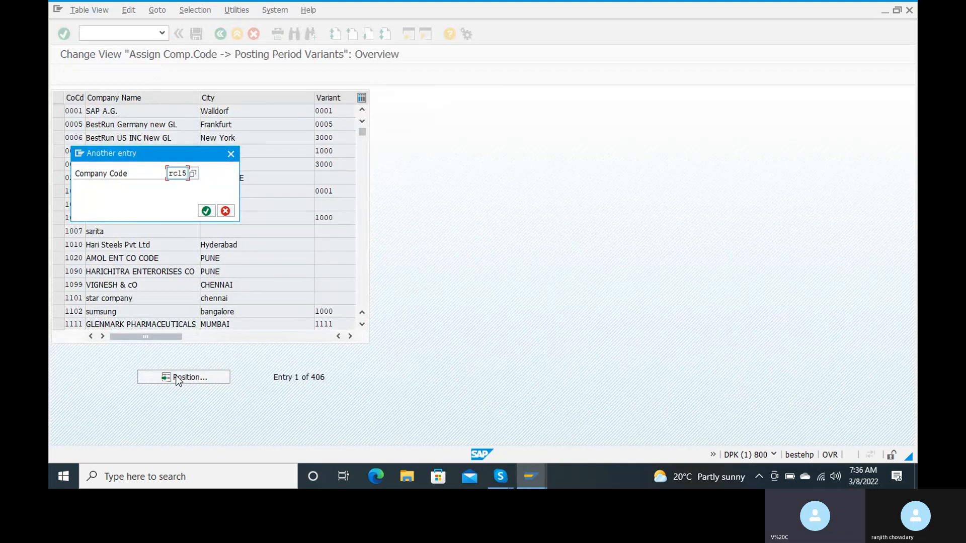
pyautogui.click(206, 212)
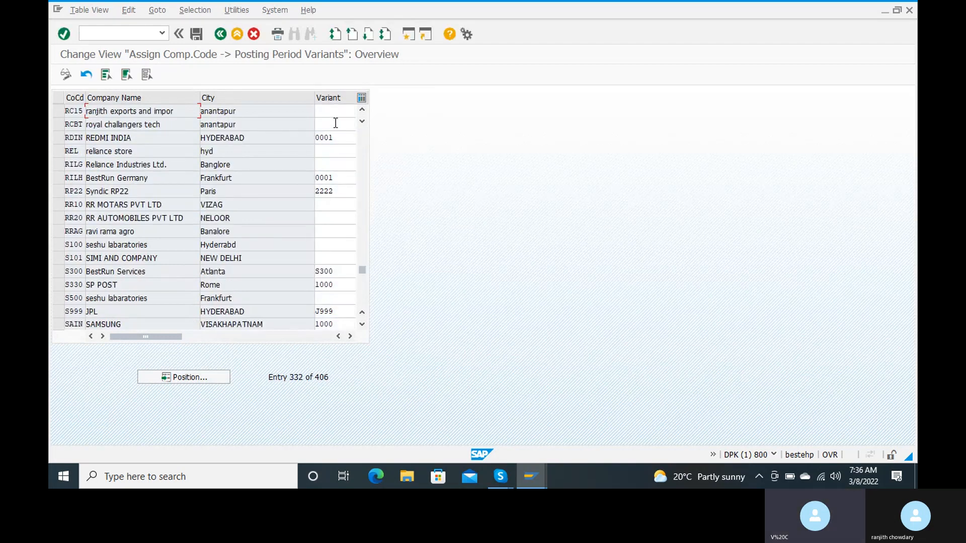
pyautogui.moveTo(177, 337); pyautogui.dragTo(203, 341)
# Set RC15's variant to RANJ and save it under the customizing request
pyautogui.click(330, 107)
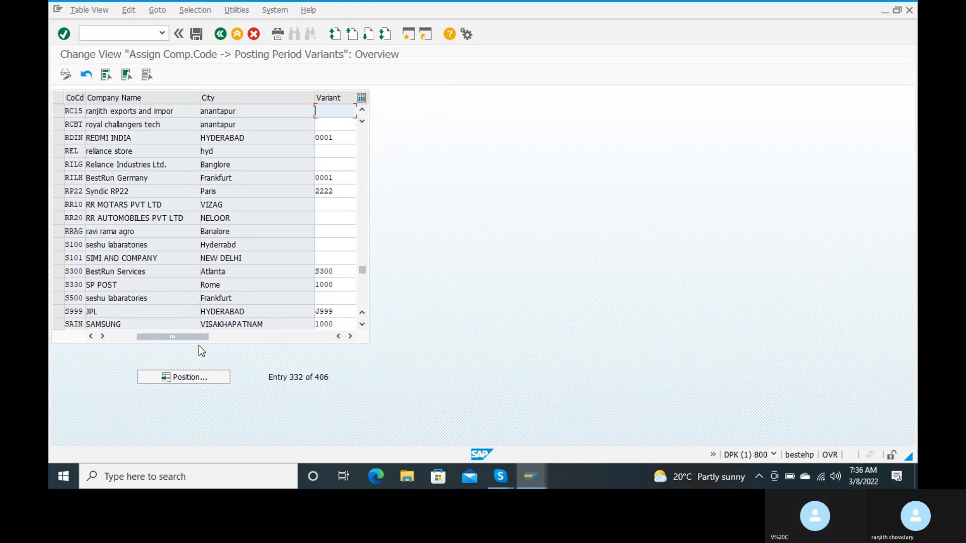
pyautogui.write('ranj')
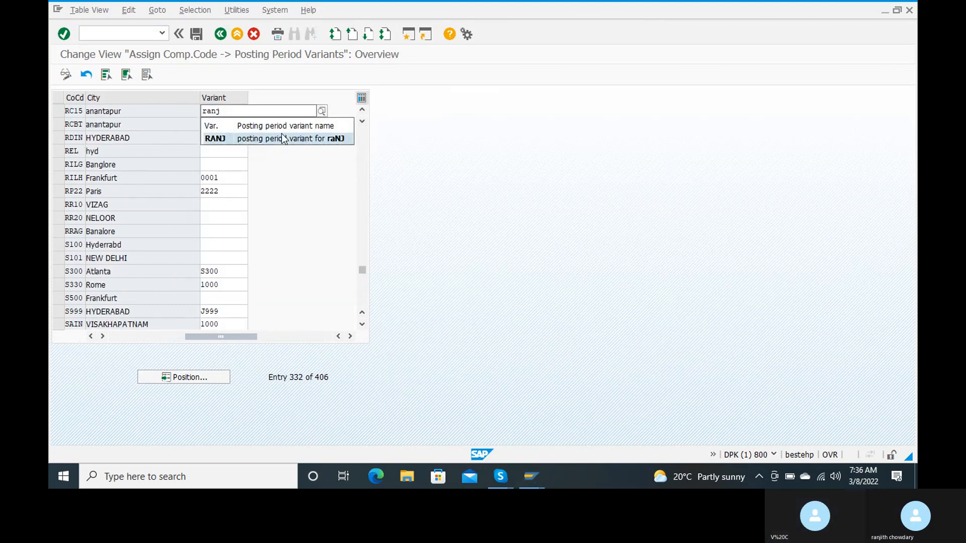
pyautogui.click(280, 137)
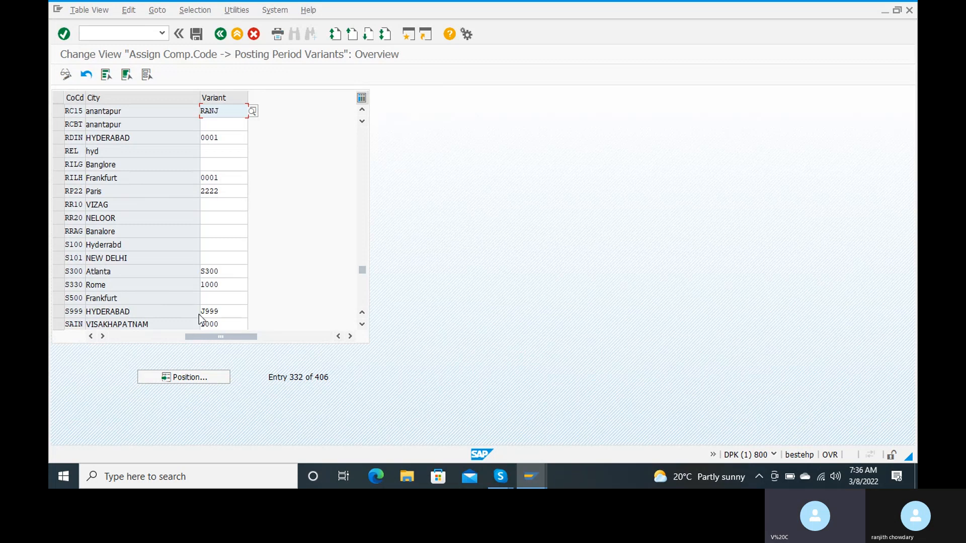
pyautogui.click(196, 35)
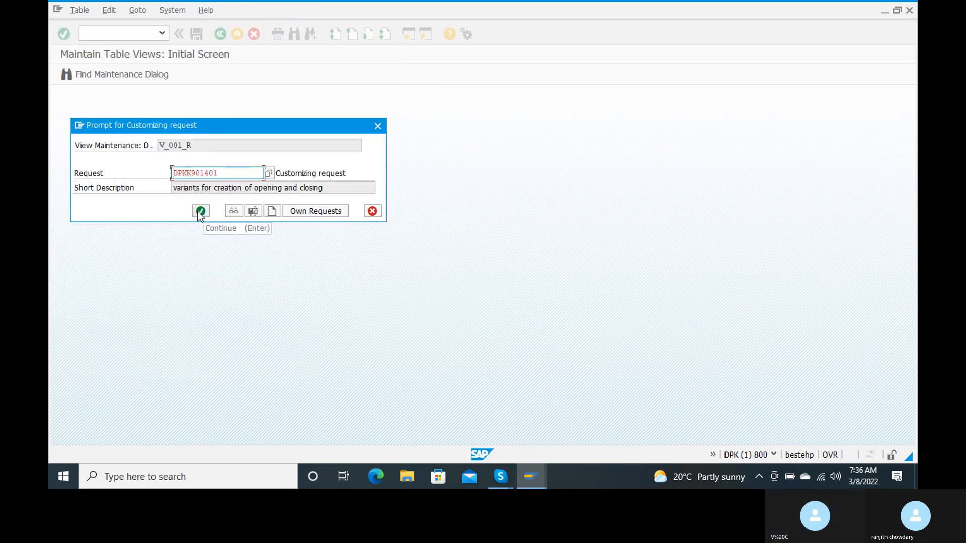
pyautogui.click(201, 212)
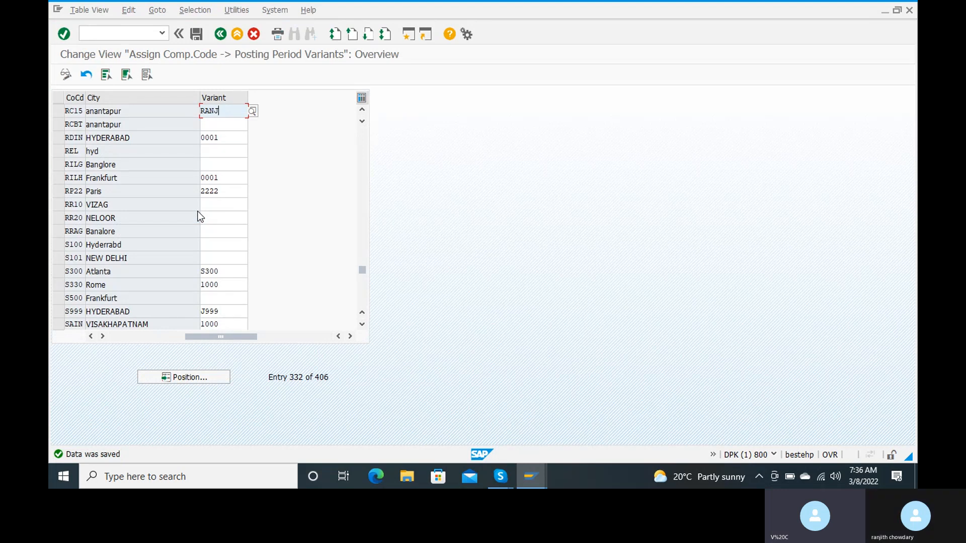
# Go back to the main menu with /n and run transaction OBC4
pyautogui.click(112, 29)
pyautogui.write('/n')
pyautogui.press('Return')
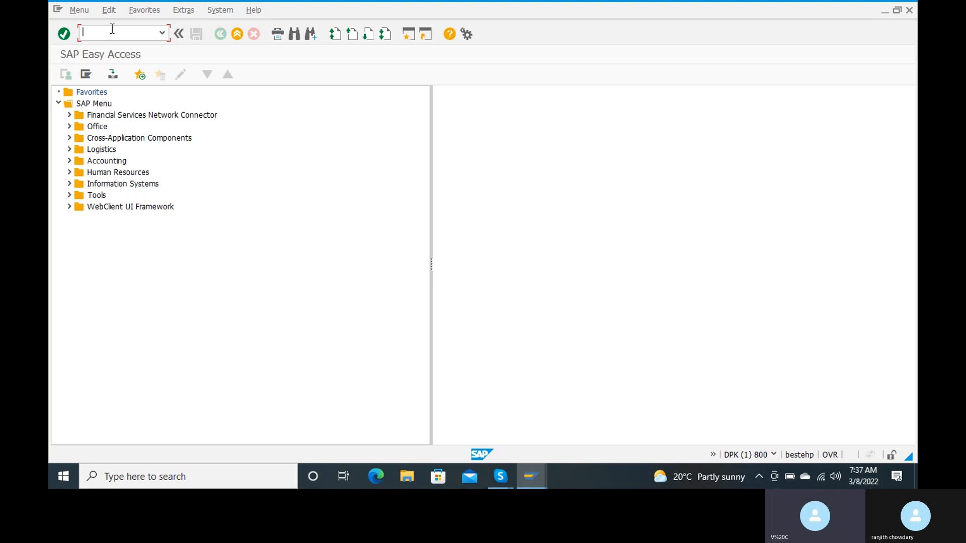
pyautogui.write('obc4')
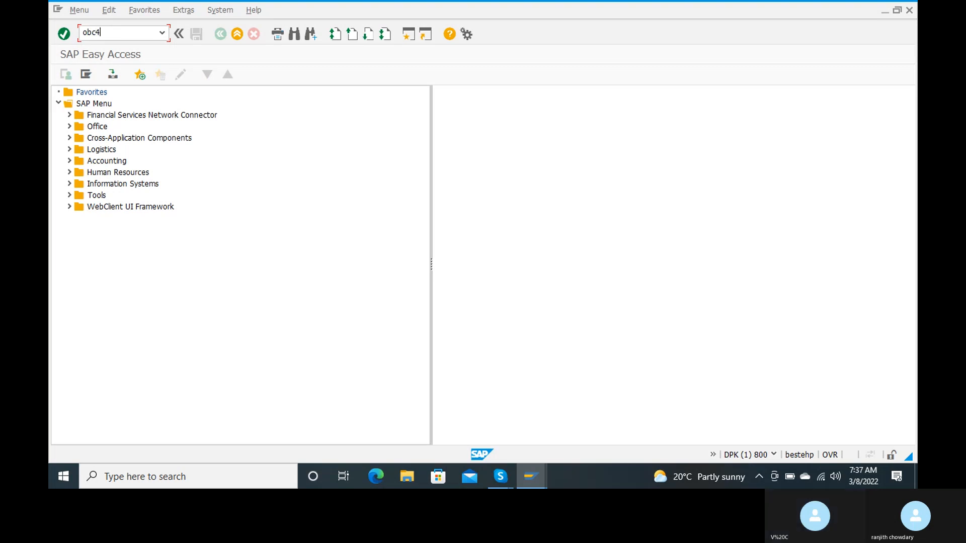
pyautogui.press('Return')
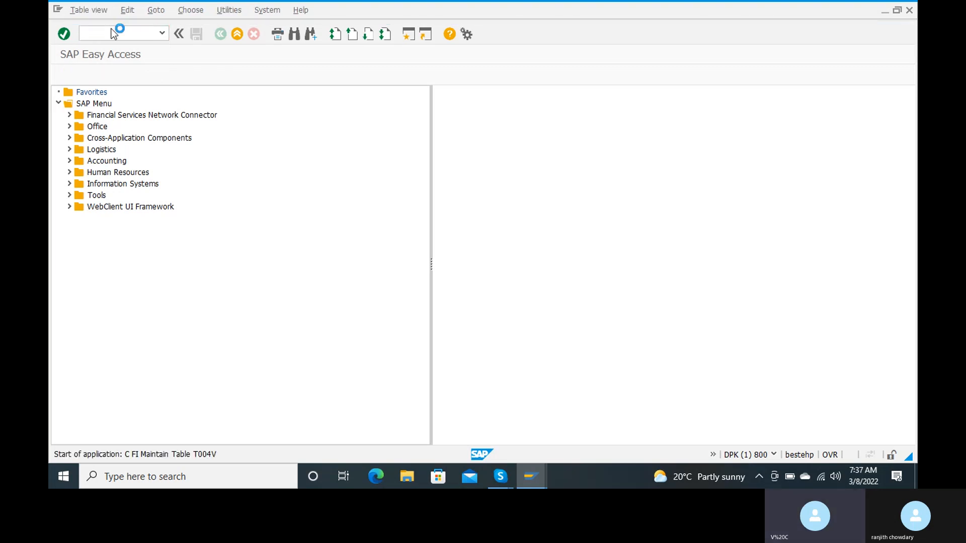
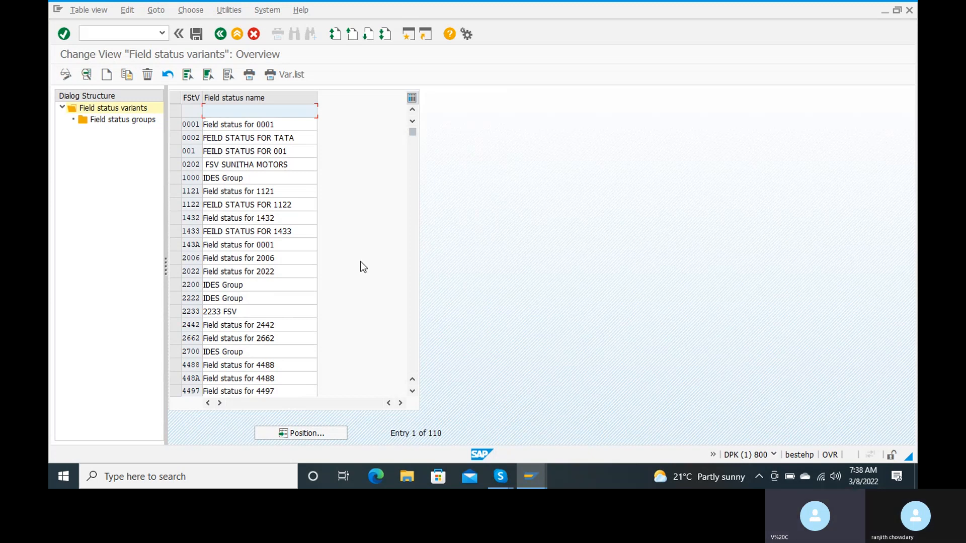
# Copy field status variant 0001 as new variant RANJ, named 'field status for ranj'
pyautogui.click(174, 126)
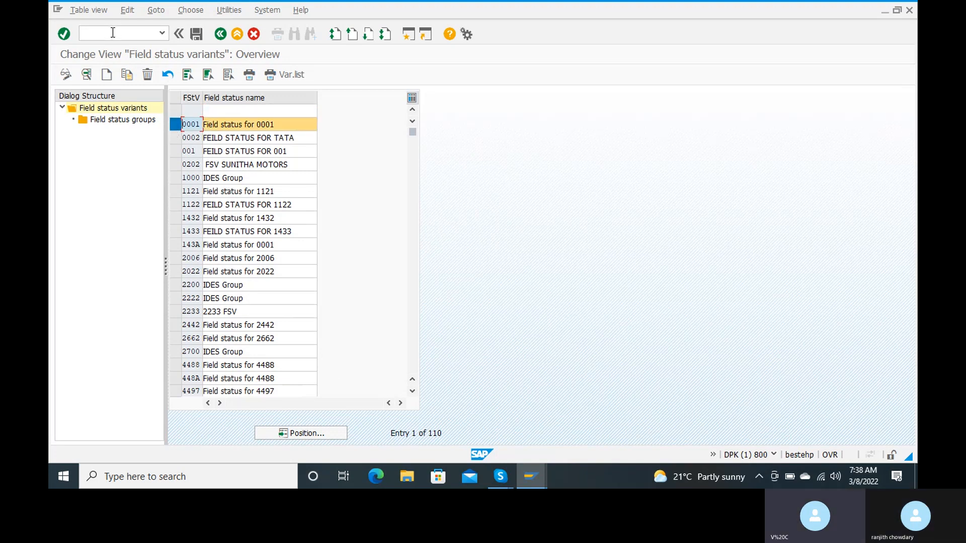
pyautogui.click(127, 75)
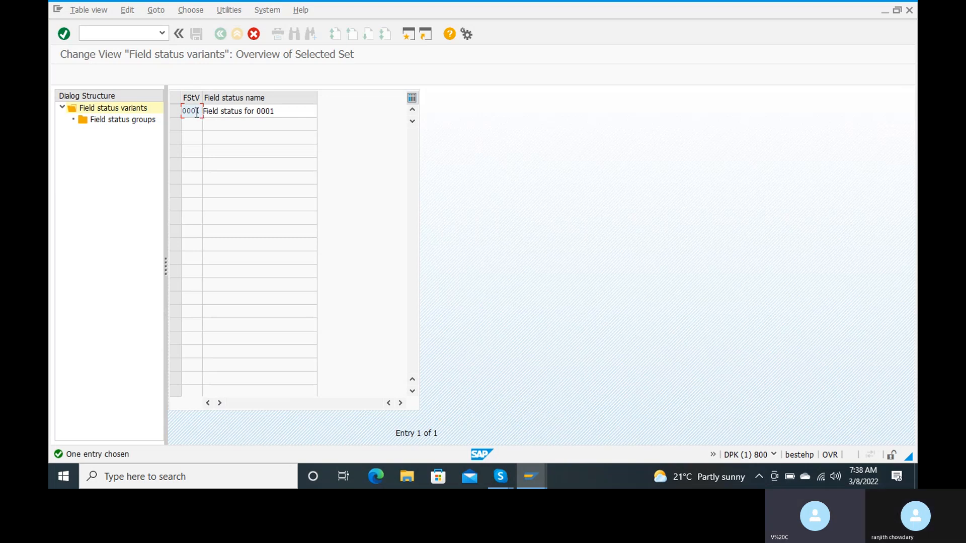
pyautogui.press('BackSpace')
pyautogui.press('BackSpace')
pyautogui.press('BackSpace')
pyautogui.press('BackSpace')
pyautogui.write('ranj')
pyautogui.click(301, 110)
pyautogui.press('BackSpace')
pyautogui.press('BackSpace')
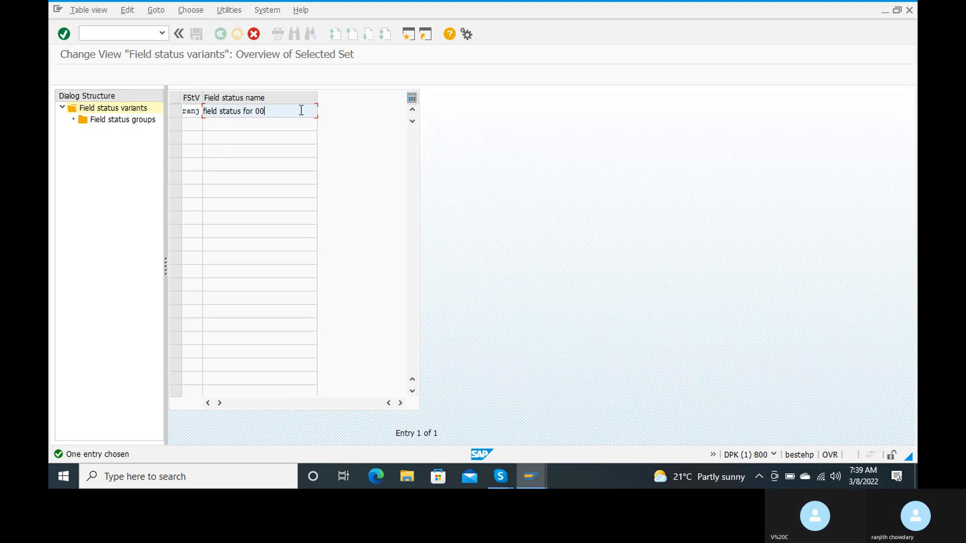
pyautogui.press('BackSpace')
pyautogui.press('BackSpace')
pyautogui.write('ranj')
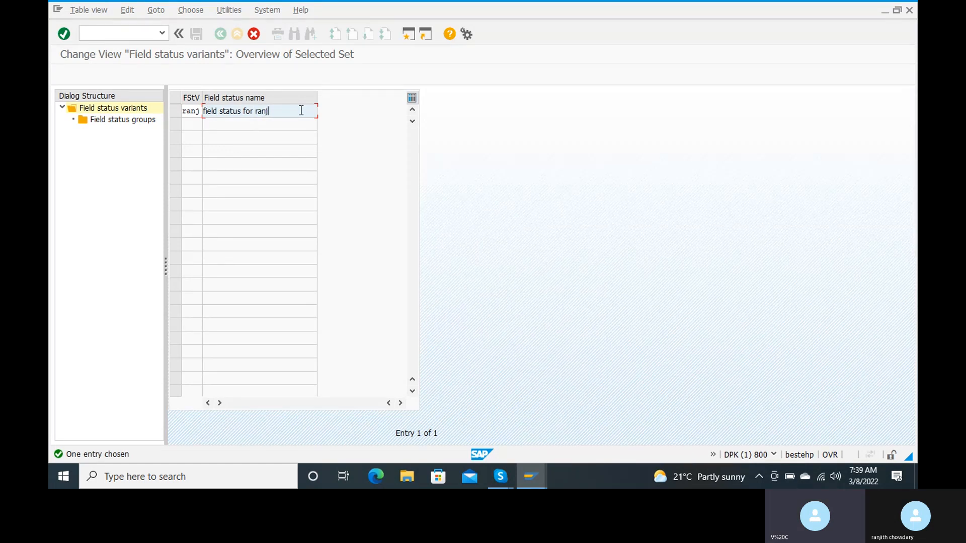
pyautogui.press('Return')
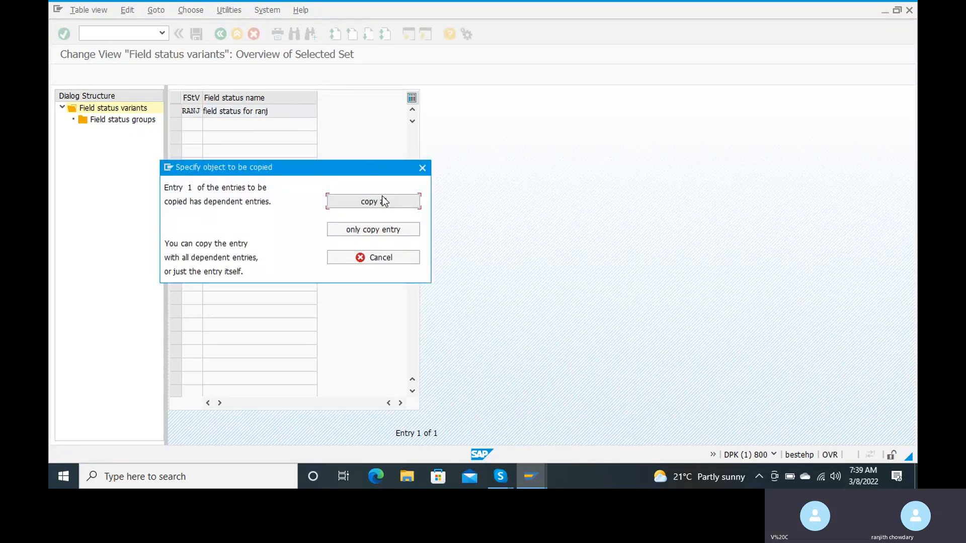
# Copy all 43 dependent entries into RANJ and save it under the customizing request
pyautogui.click(382, 196)
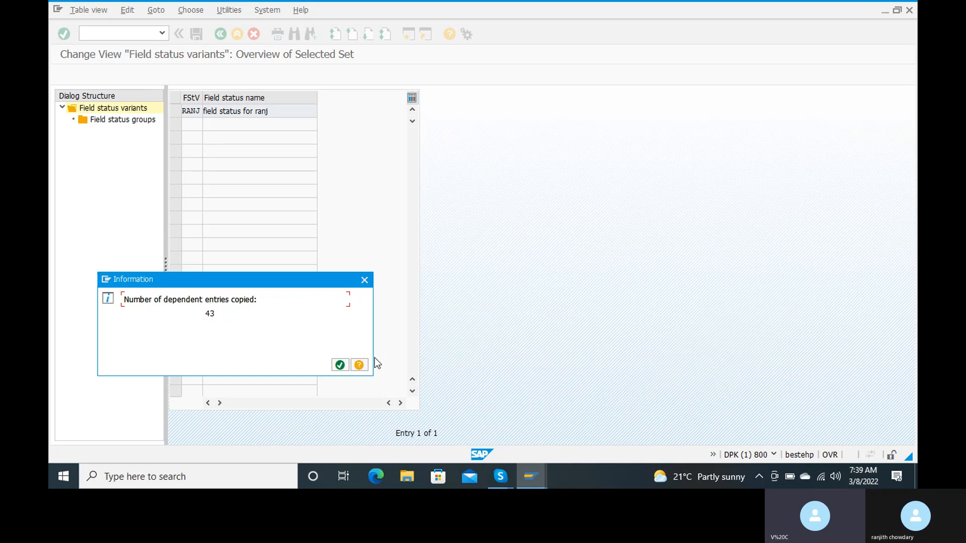
pyautogui.click(338, 365)
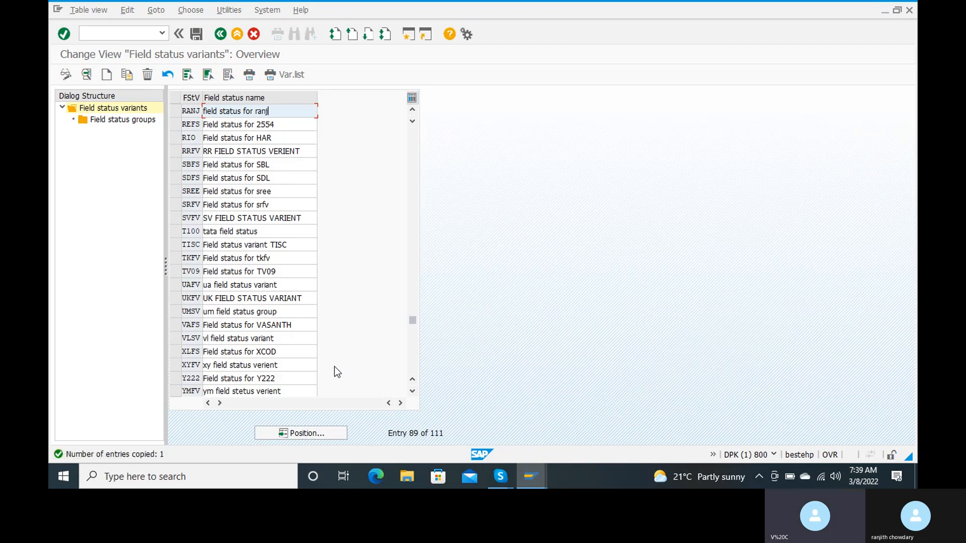
pyautogui.click(200, 37)
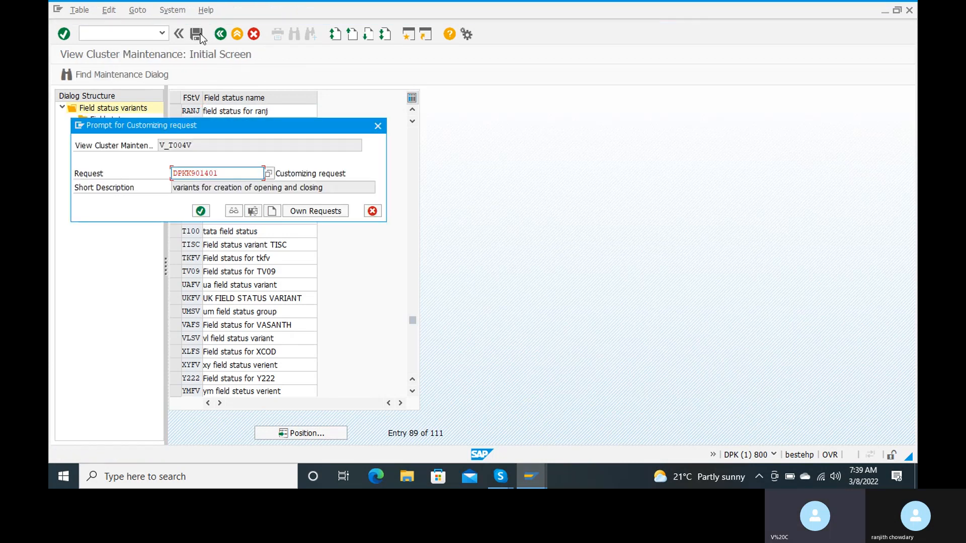
pyautogui.click(200, 211)
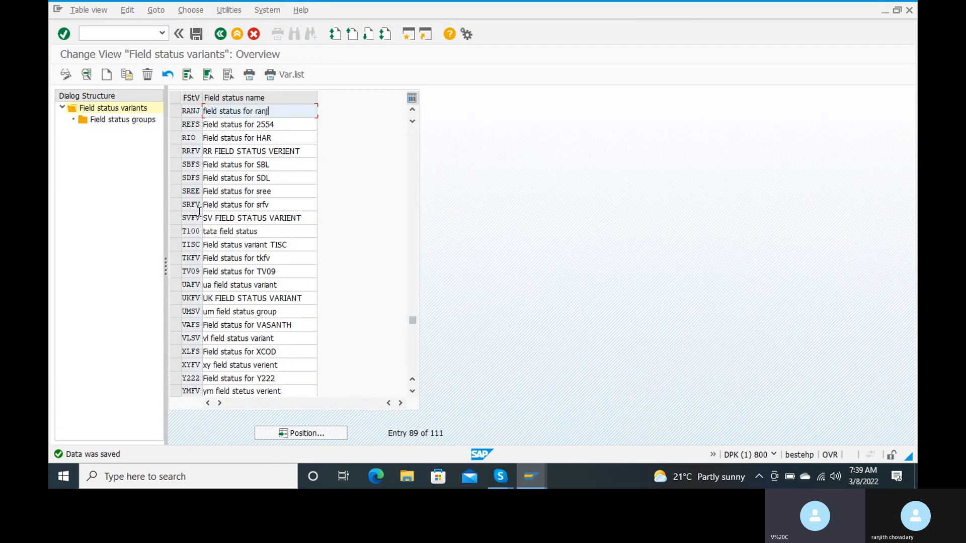
# Position the variant list at RANJ and open its field status groups
pyautogui.click(175, 110)
pyautogui.click(127, 75)
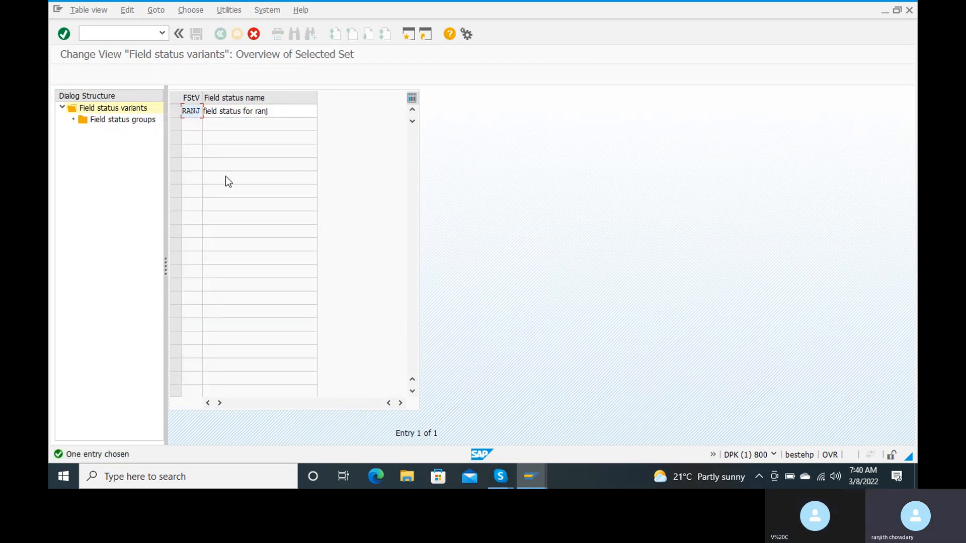
pyautogui.click(132, 120)
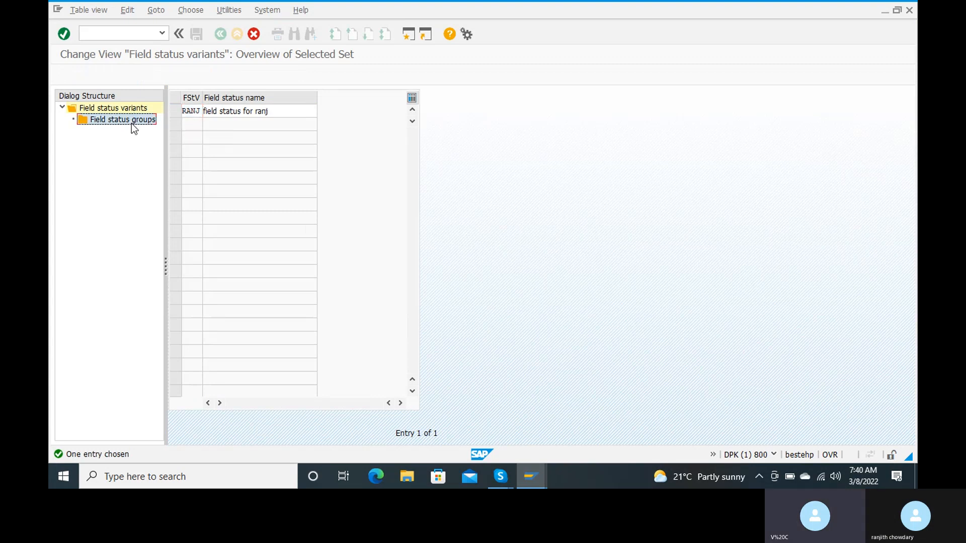
pyautogui.doubleClick(131, 120)
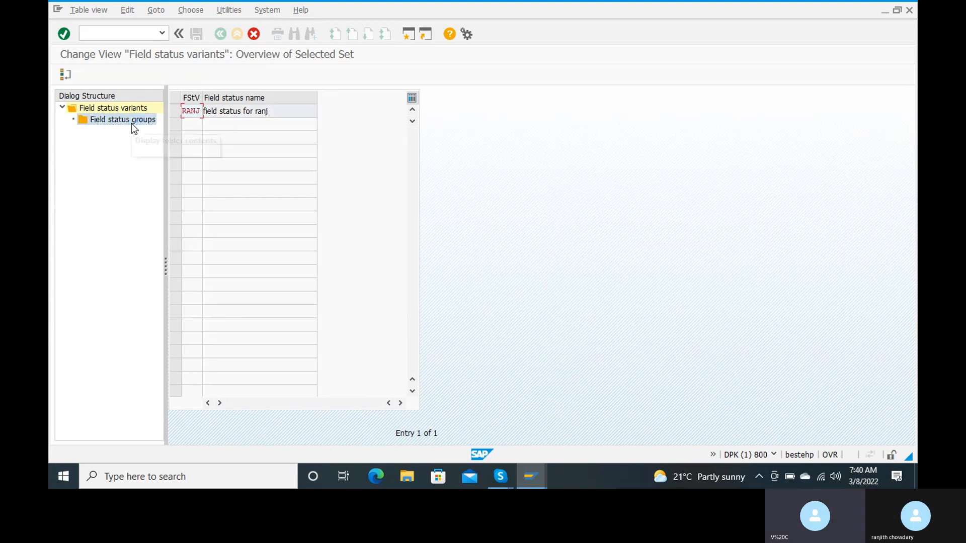
pyautogui.click(179, 33)
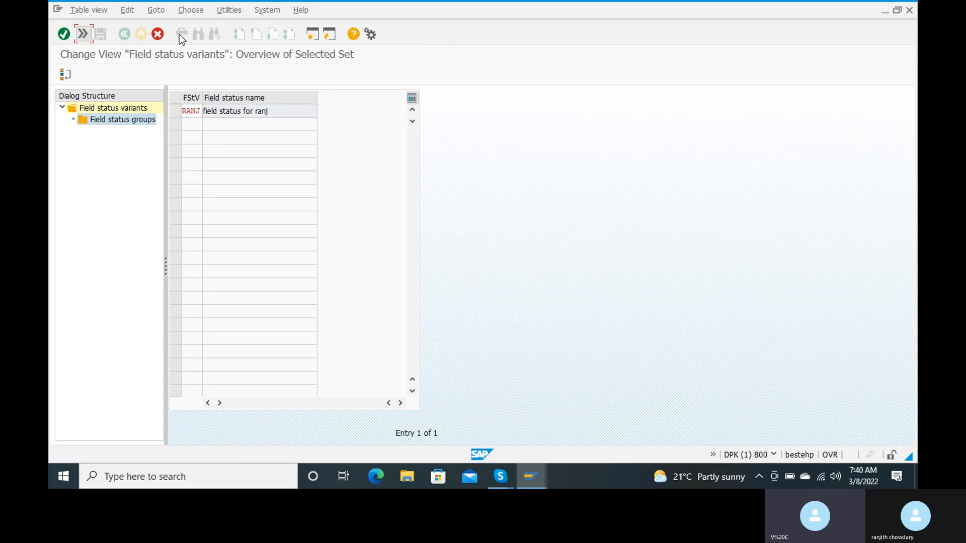
pyautogui.click(83, 34)
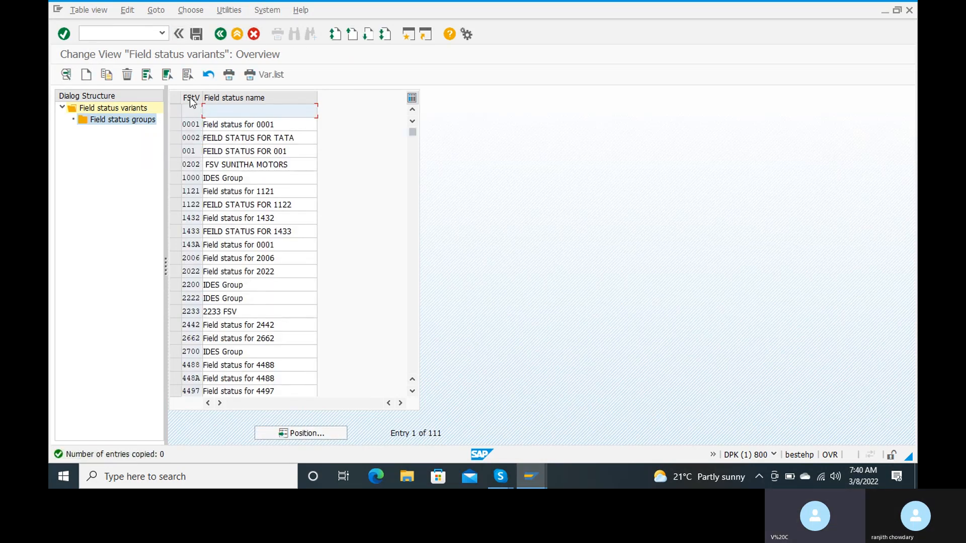
pyautogui.click(301, 433)
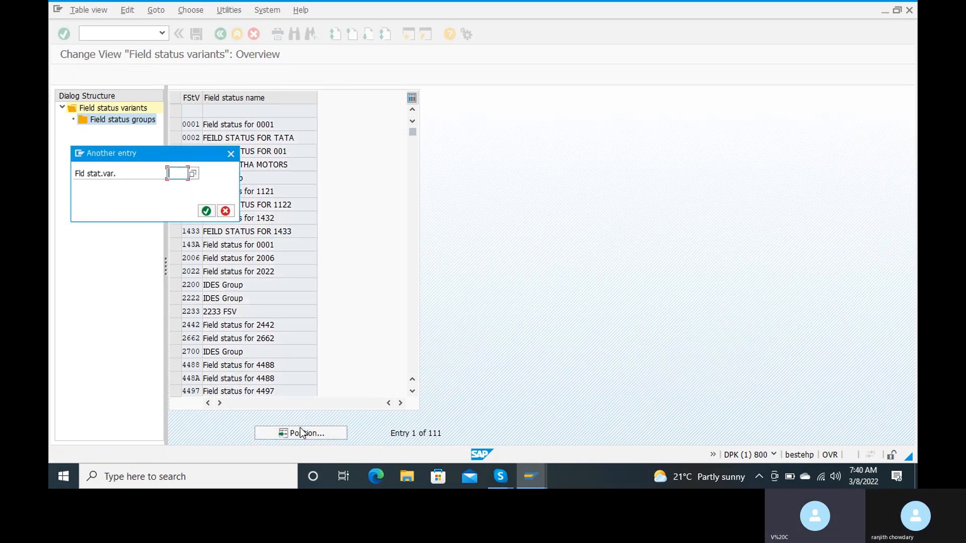
pyautogui.write('ranj')
pyautogui.click(206, 211)
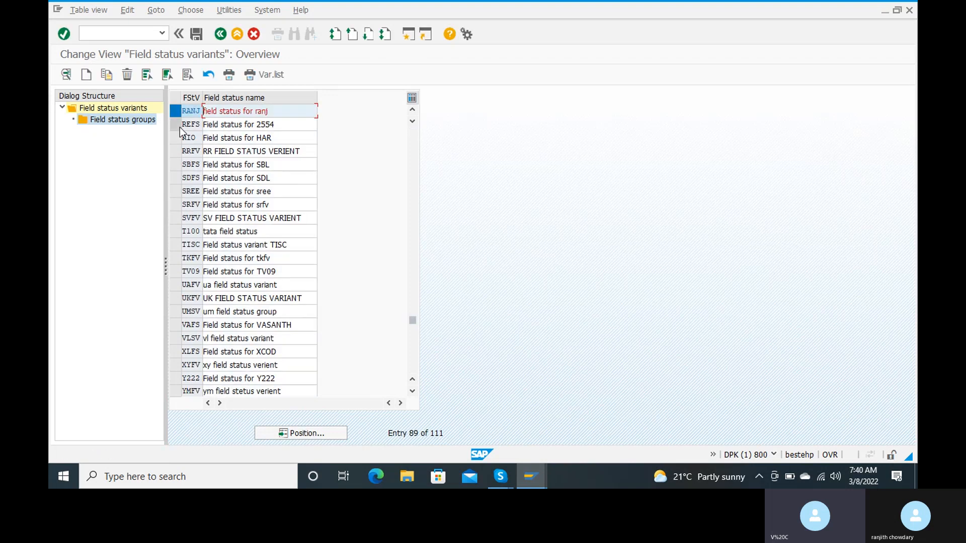
pyautogui.doubleClick(134, 124)
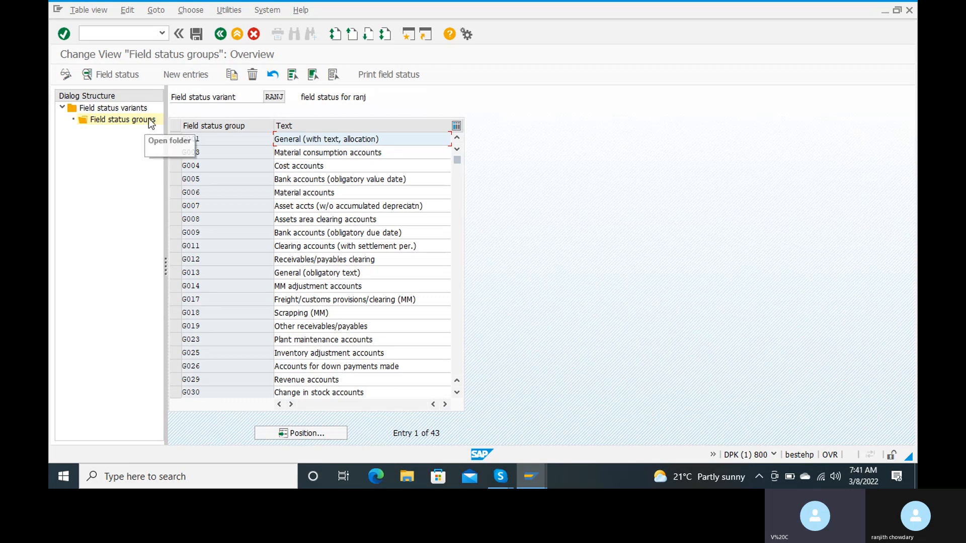
# In G001 General data, make Invoice Reference, Hedging, Collective Invoice, Reference specs and Inflation Index optional, then save
pyautogui.doubleClick(209, 140)
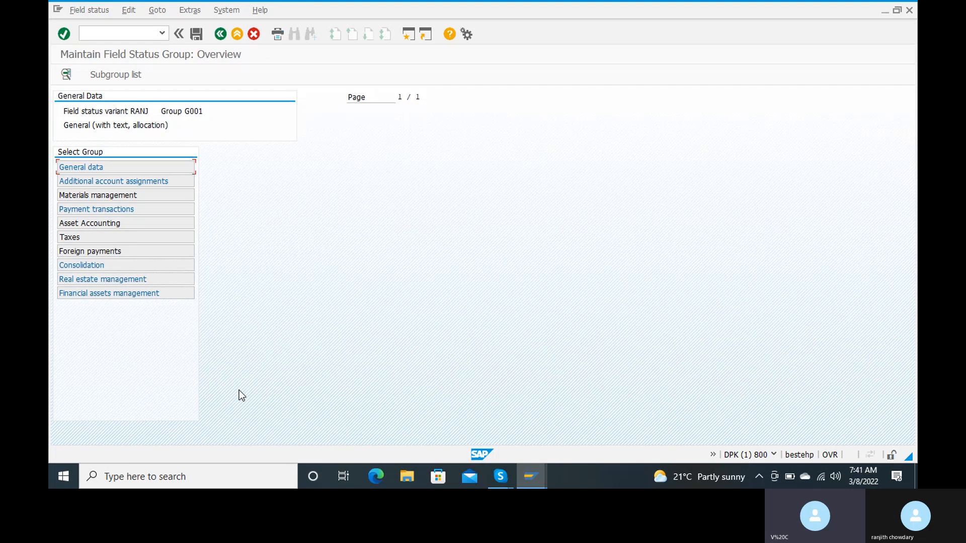
pyautogui.click(122, 170)
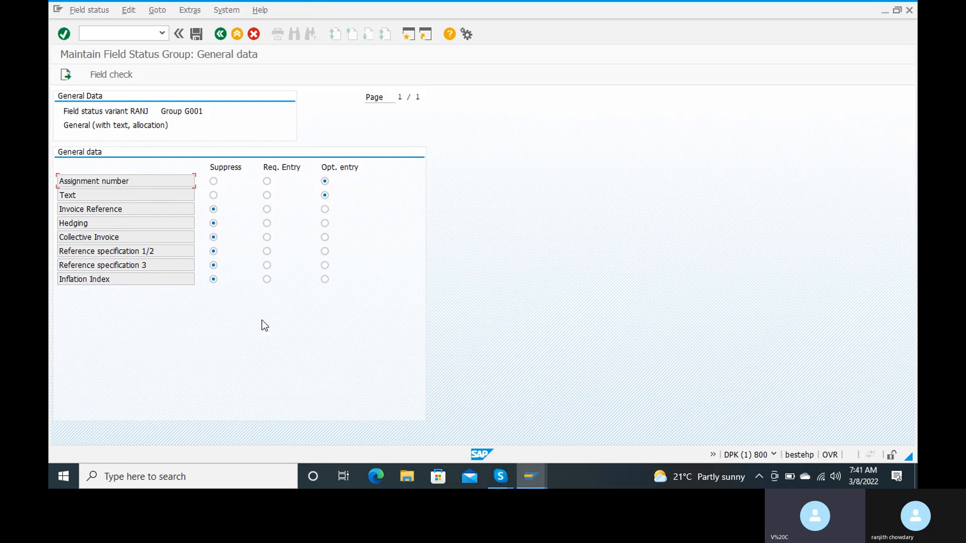
pyautogui.click(325, 210)
pyautogui.click(325, 224)
pyautogui.click(325, 238)
pyautogui.click(325, 251)
pyautogui.click(324, 266)
pyautogui.click(325, 280)
pyautogui.click(194, 33)
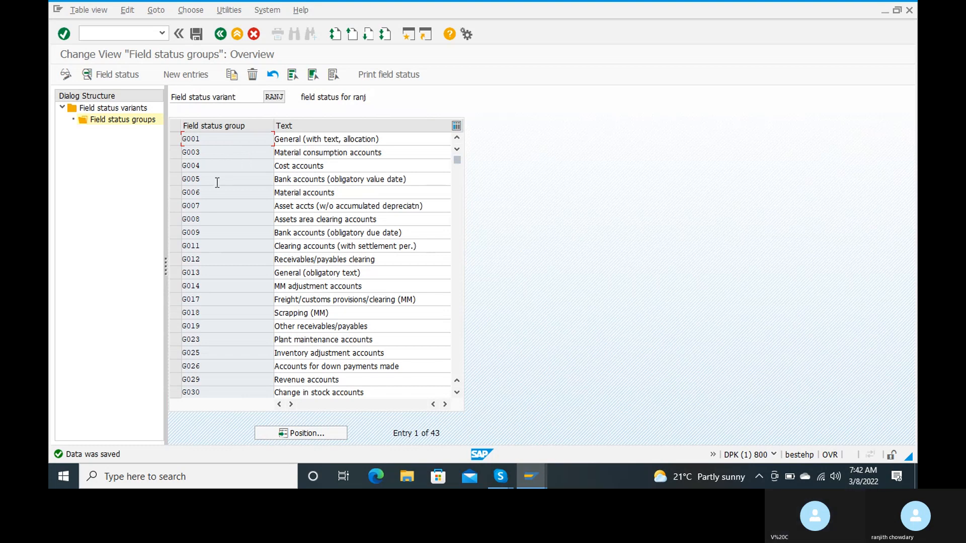
pyautogui.doubleClick(190, 152)
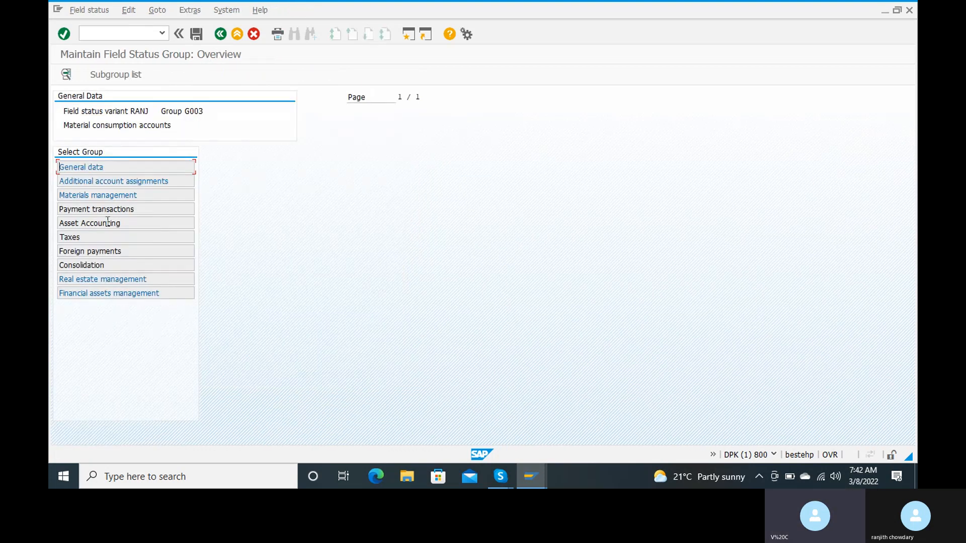
pyautogui.doubleClick(135, 167)
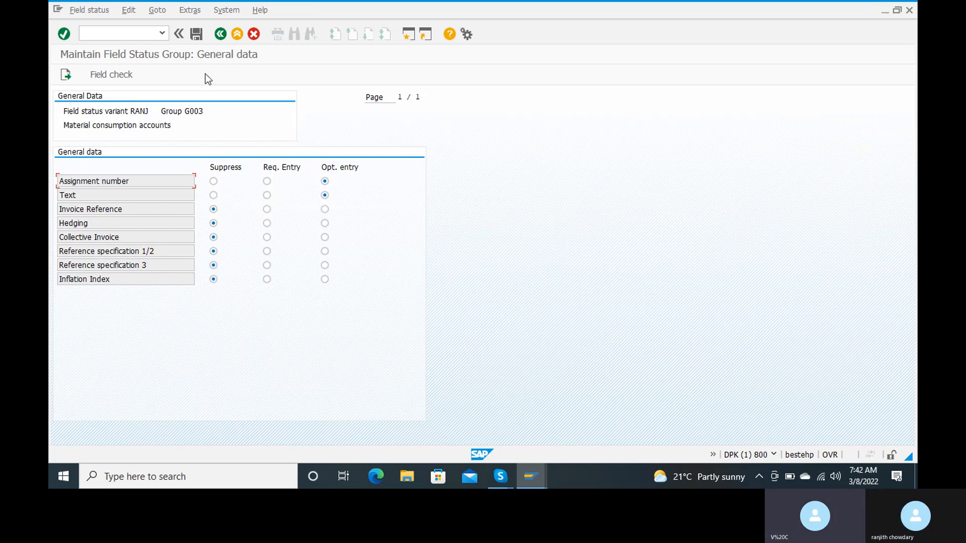
pyautogui.click(215, 40)
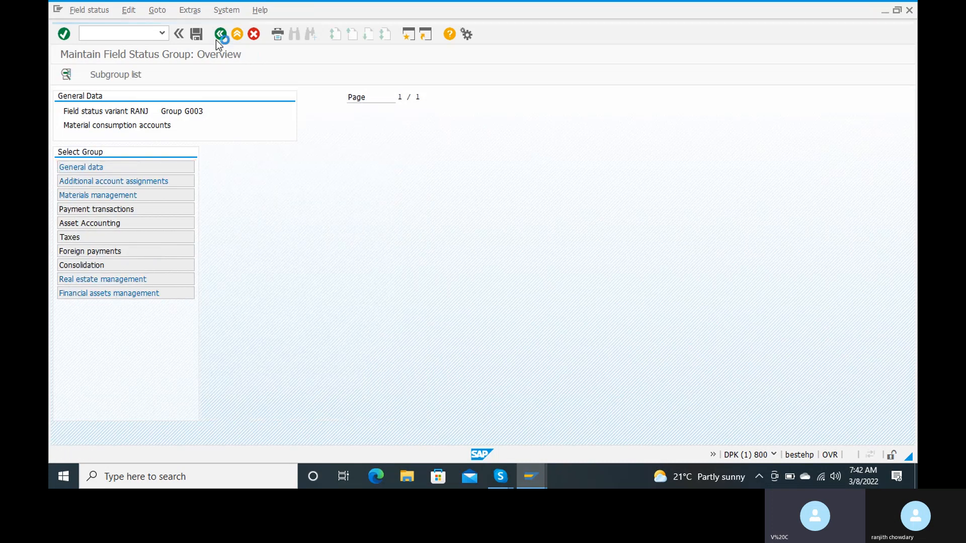
pyautogui.click(216, 40)
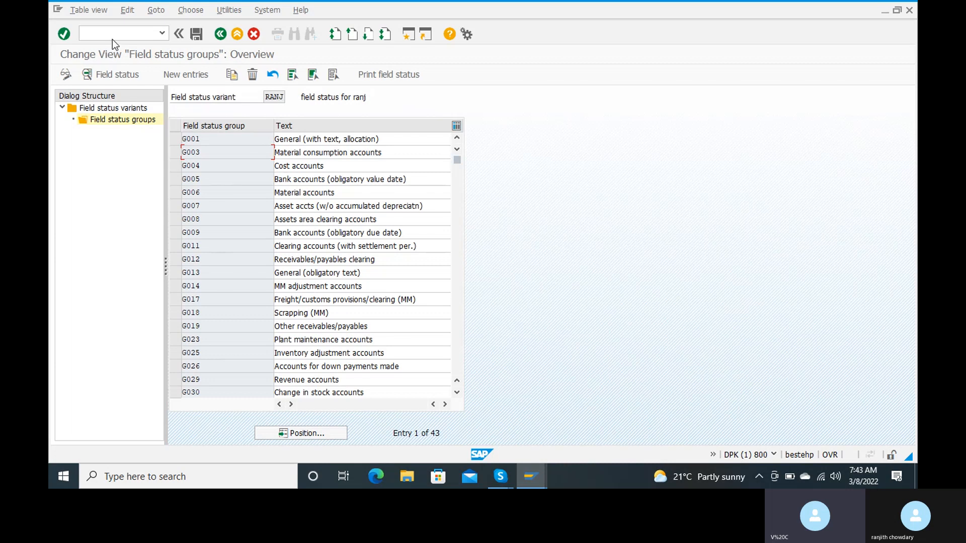
pyautogui.write('/n')
# Return to SAP Easy Access with /n and run transaction OBC5
pyautogui.press('Return')
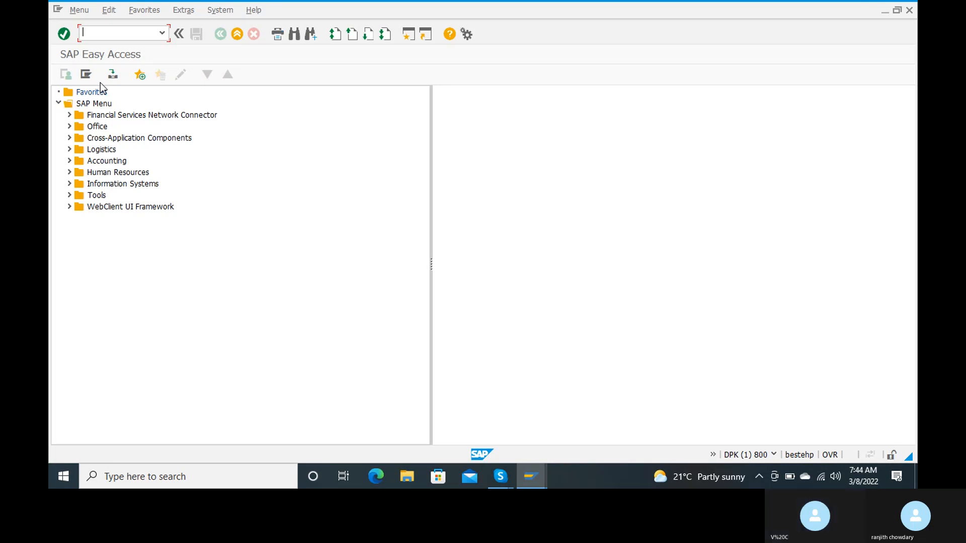
pyautogui.write('obc')
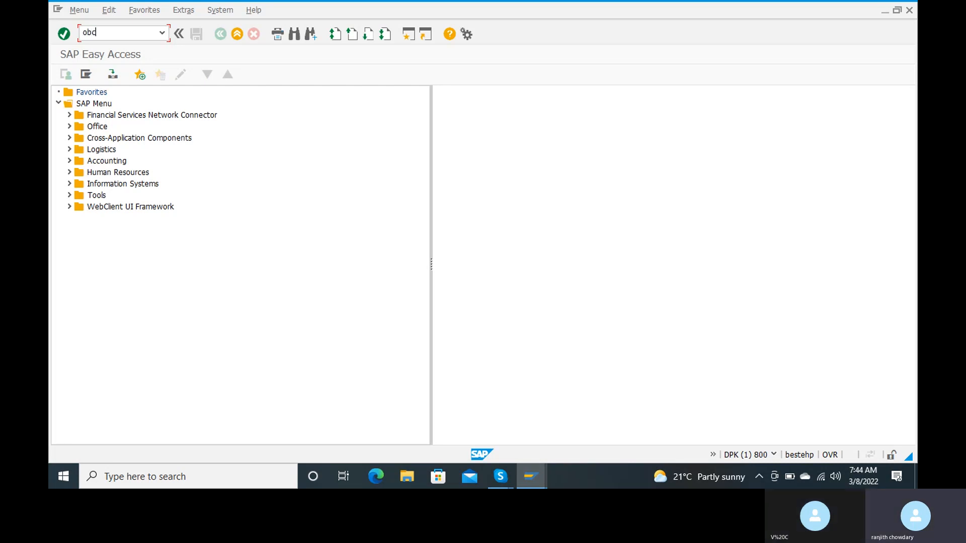
pyautogui.write('5')
pyautogui.press('Return')
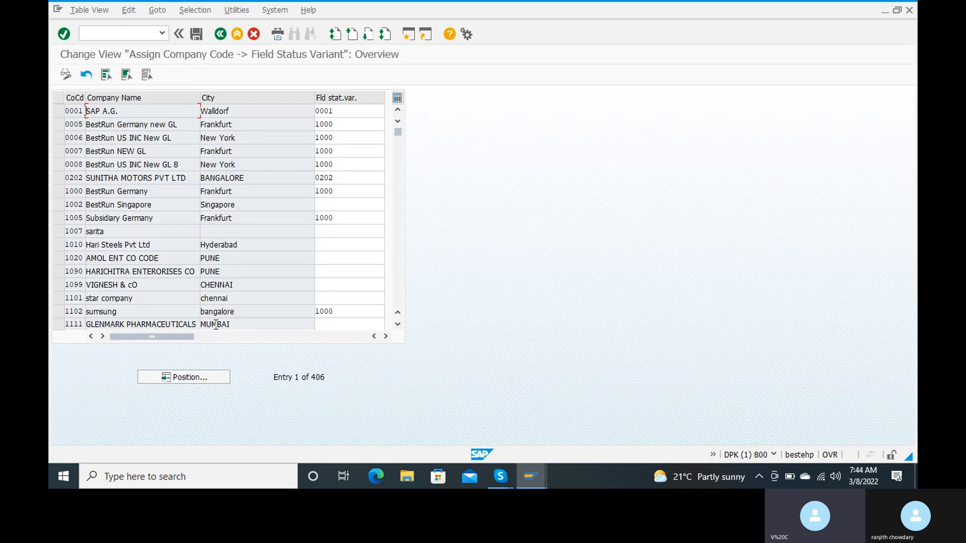
# Jump the field status variant assignment list to company code RC15
pyautogui.click(186, 379)
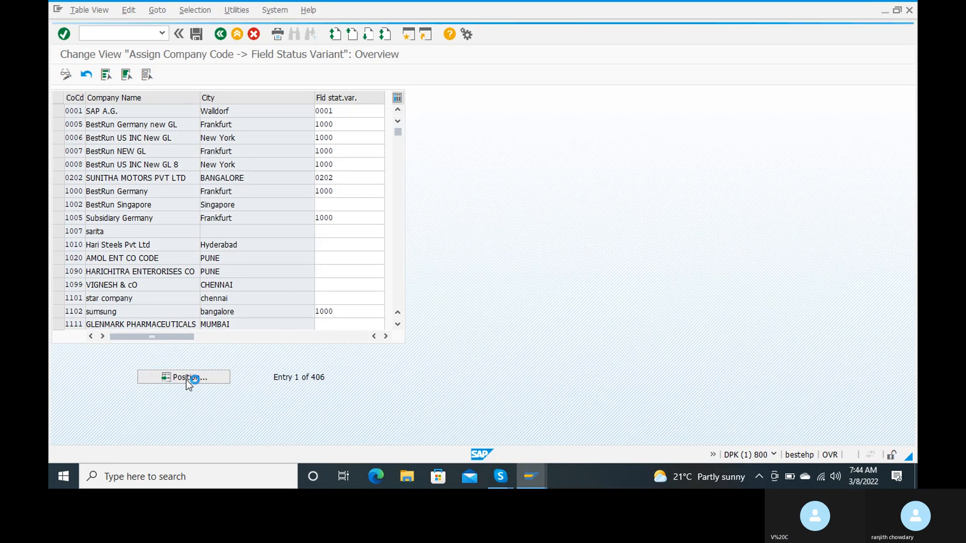
pyautogui.write('rc')
pyautogui.press('Down')
pyautogui.press('Return')
pyautogui.click(207, 211)
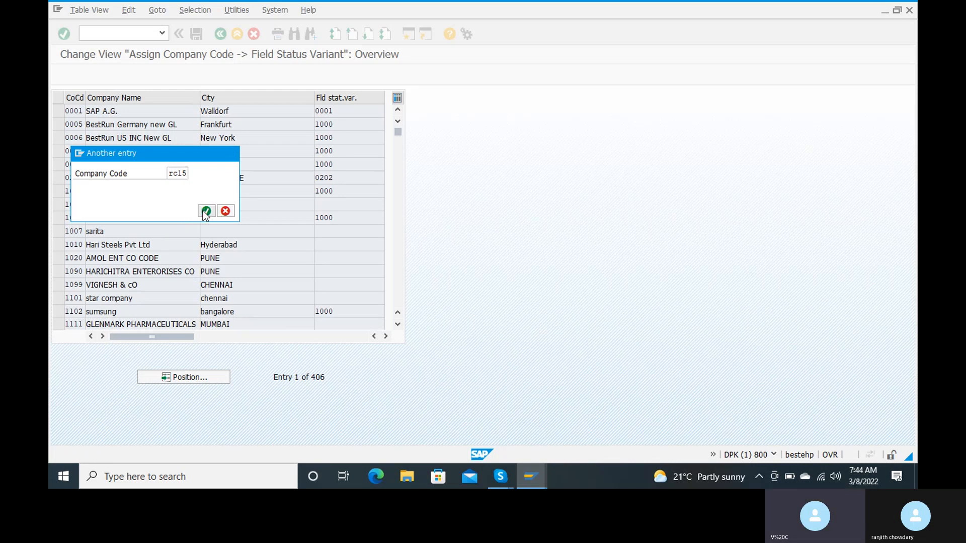
# Enter field status variant RANJ for RC15, picking it from the F4 value list
pyautogui.click(335, 113)
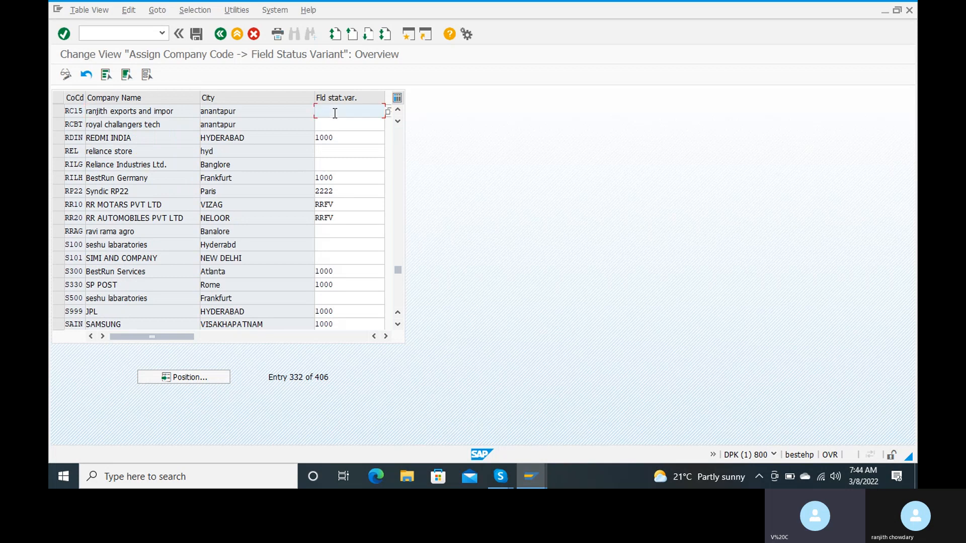
pyautogui.write('ranj')
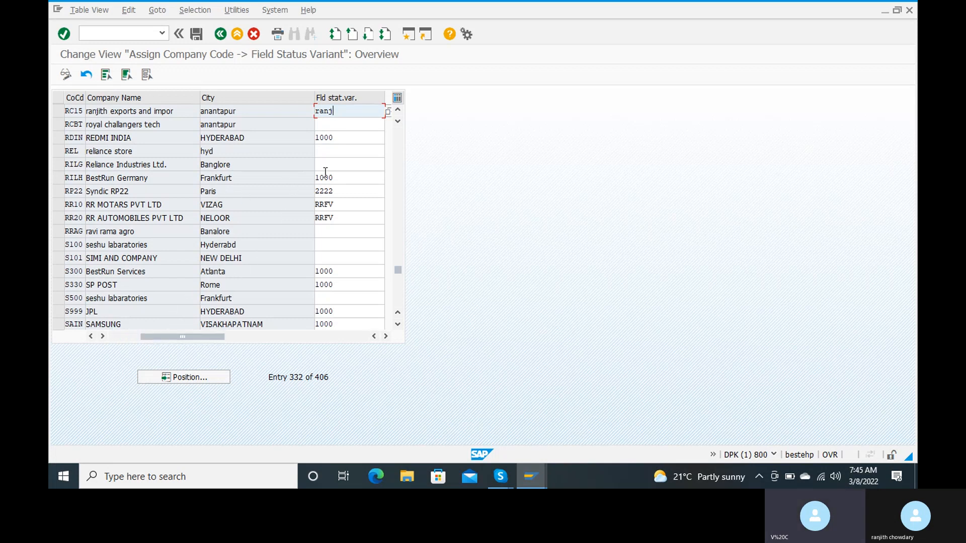
pyautogui.press('Return')
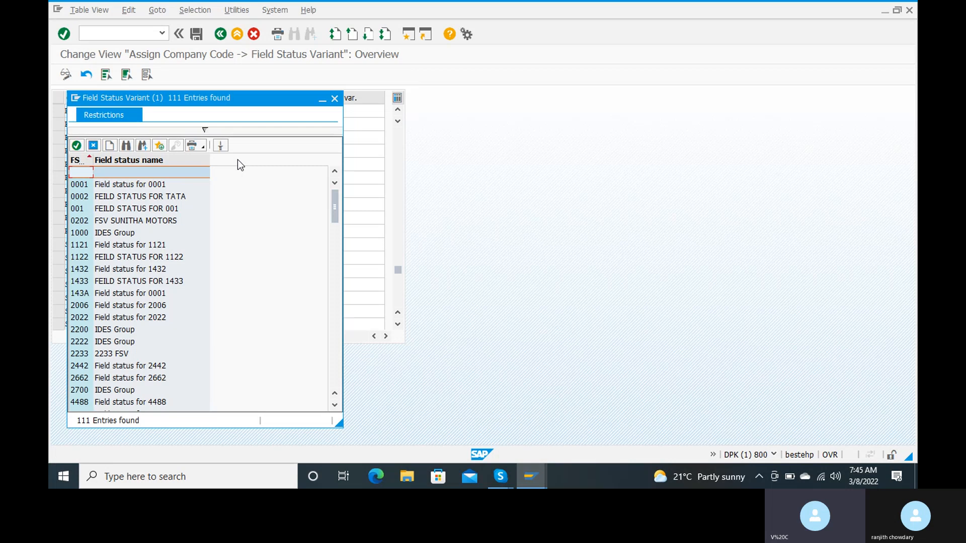
pyautogui.click(126, 145)
pyautogui.write('ran')
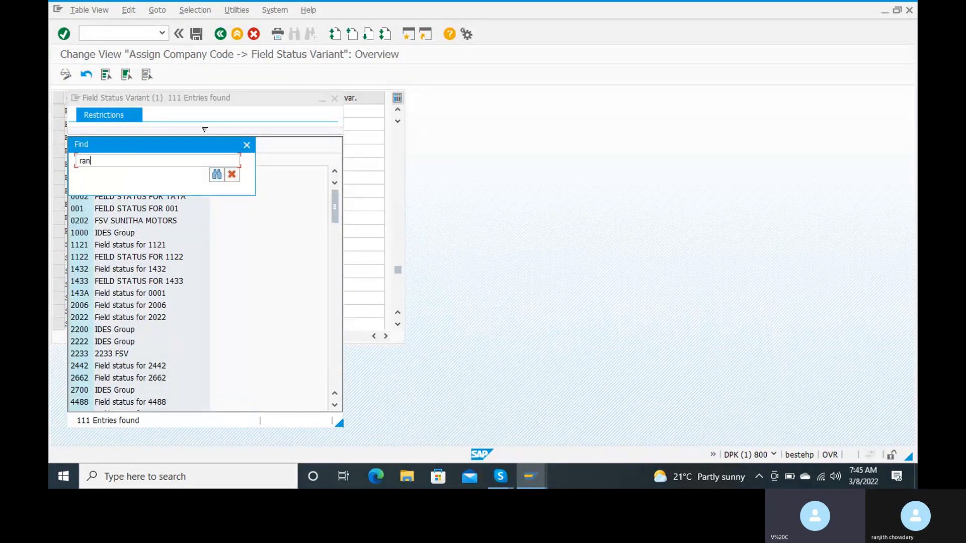
pyautogui.write('j')
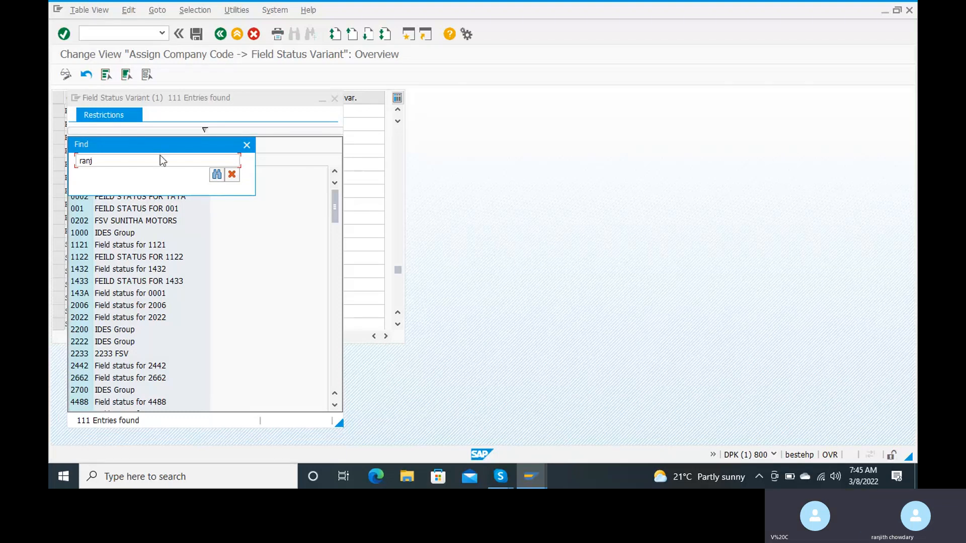
pyautogui.click(217, 174)
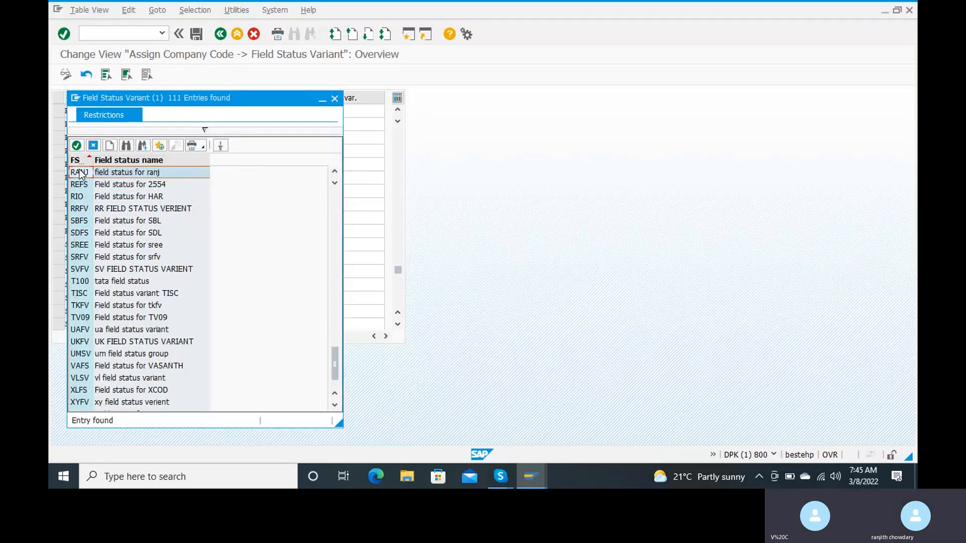
pyautogui.doubleClick(79, 173)
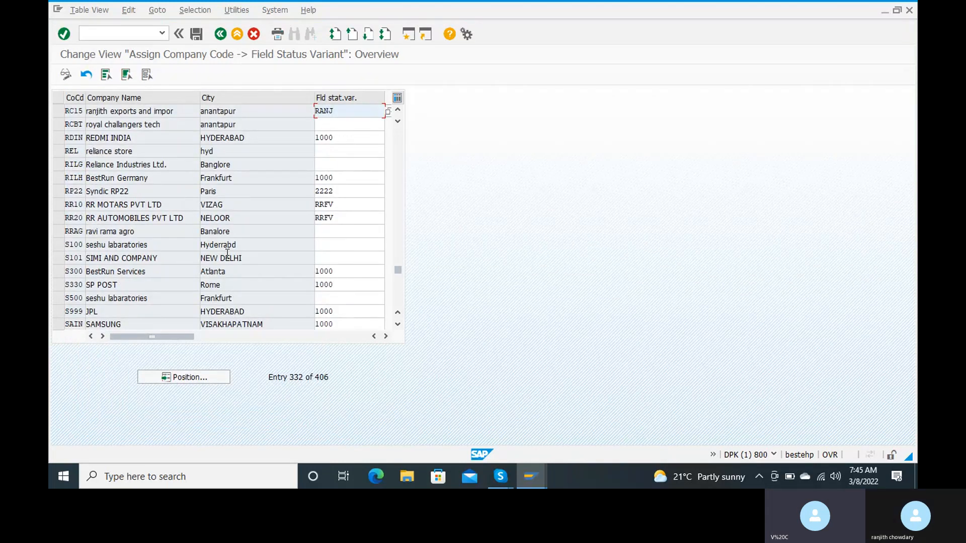
pyautogui.moveTo(189, 337)
pyautogui.mouseDown()
pyautogui.moveTo(212, 337)
pyautogui.moveTo(181, 341)
pyautogui.mouseUp()
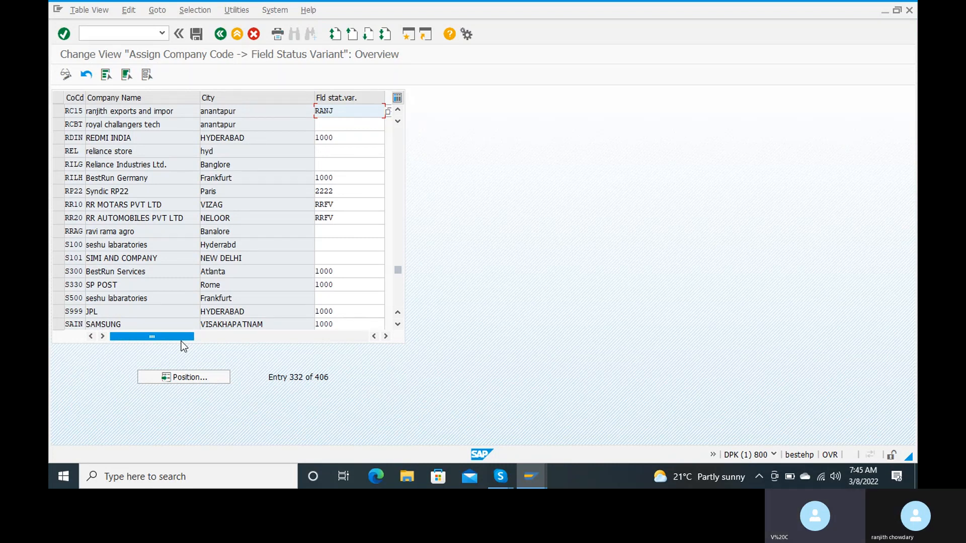
# Save the assignment under a new request titled 'assign field satus variant to company code'
pyautogui.click(196, 34)
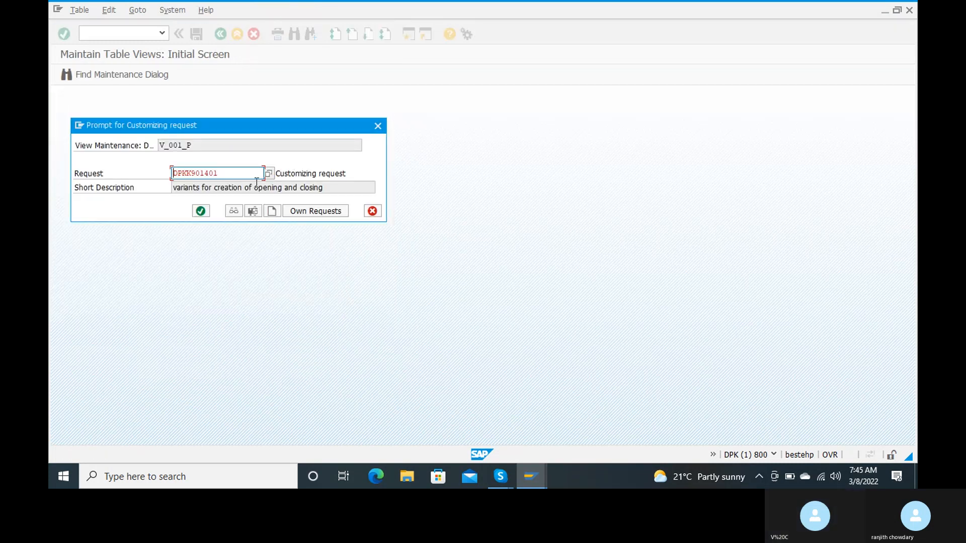
pyautogui.click(271, 211)
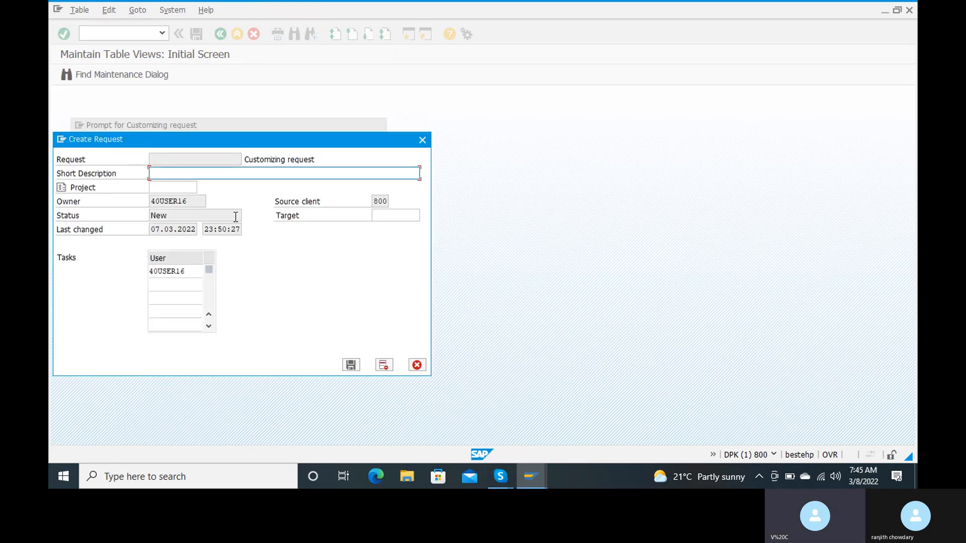
pyautogui.write('assign field satus variant t')
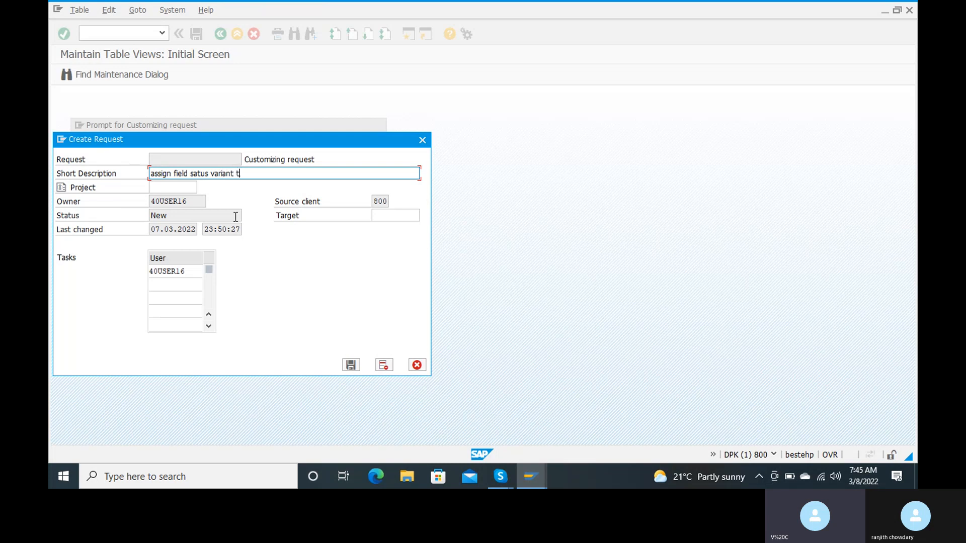
pyautogui.write('o company code')
pyautogui.click(351, 365)
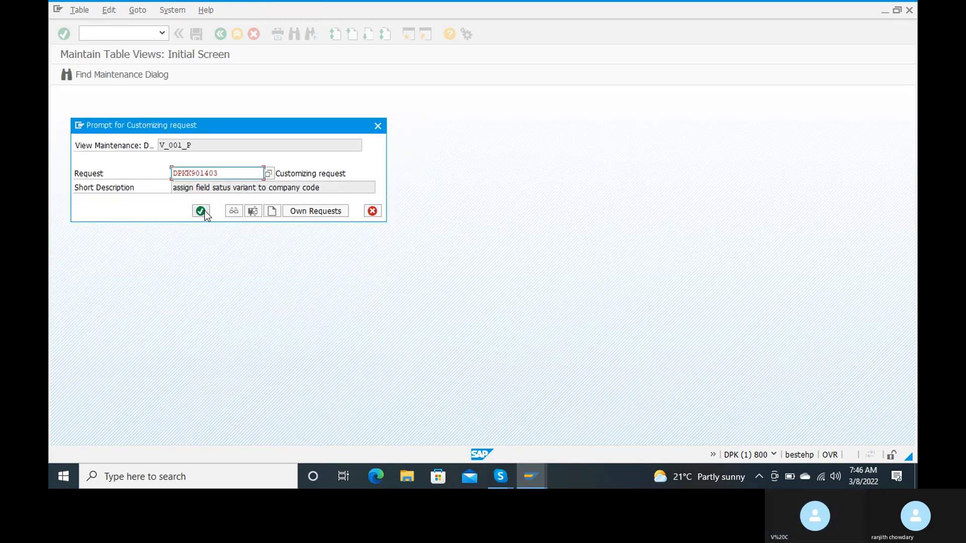
pyautogui.click(204, 212)
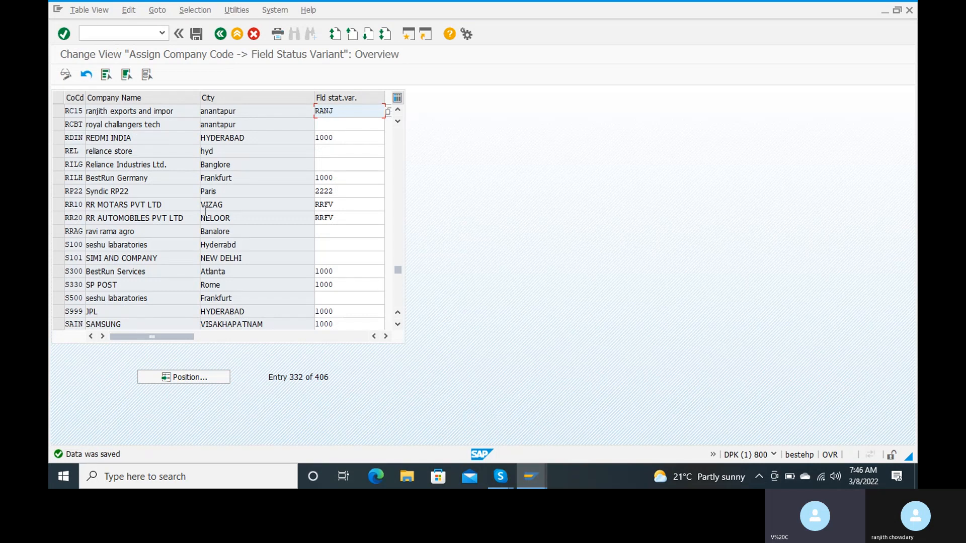
# Return to SAP Easy Access with /n and begin entering transaction OBA7
pyautogui.click(97, 34)
pyautogui.write('/n')
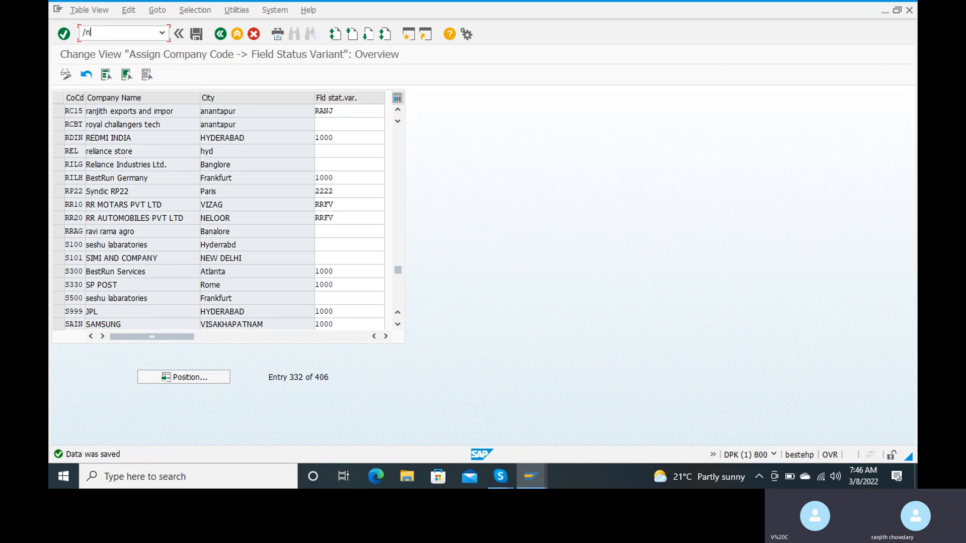
pyautogui.press('Return')
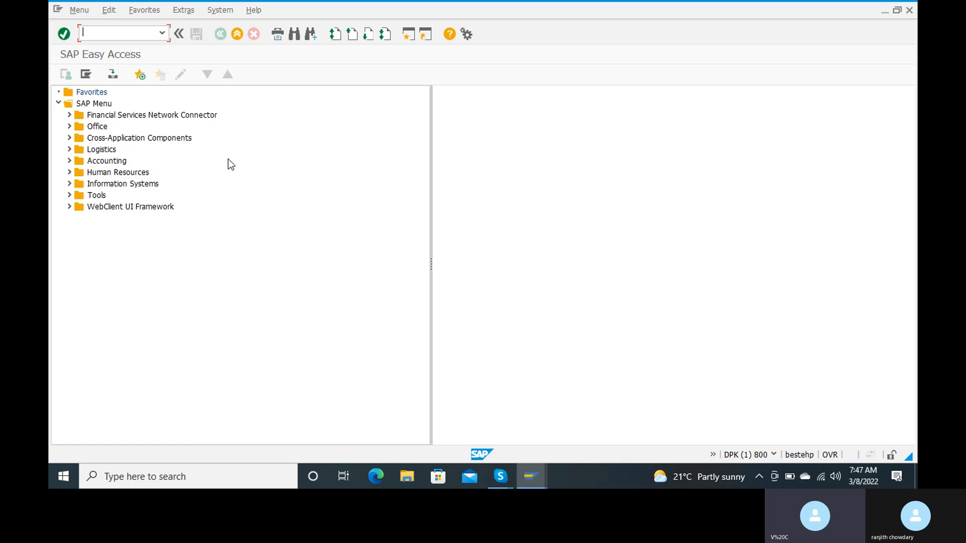
pyautogui.write('o')
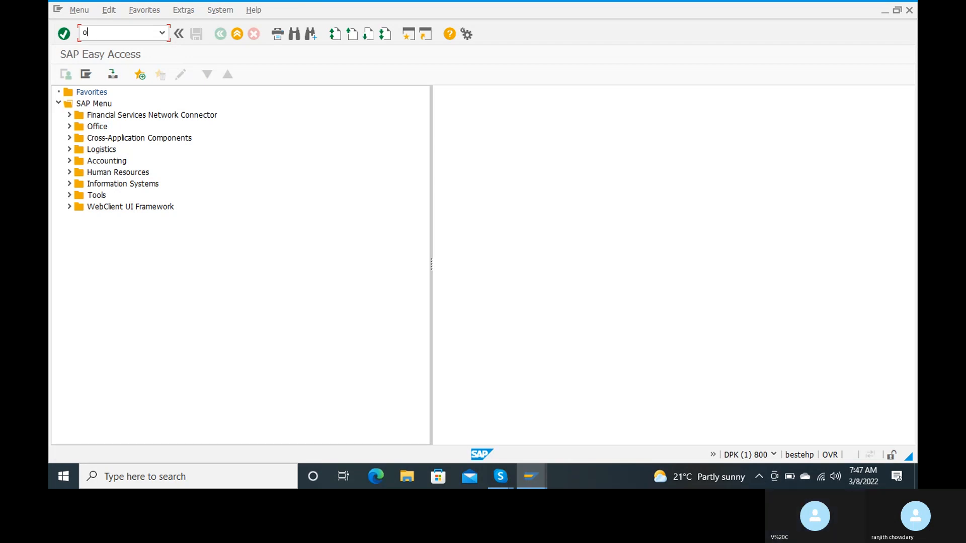
pyautogui.write('ba')
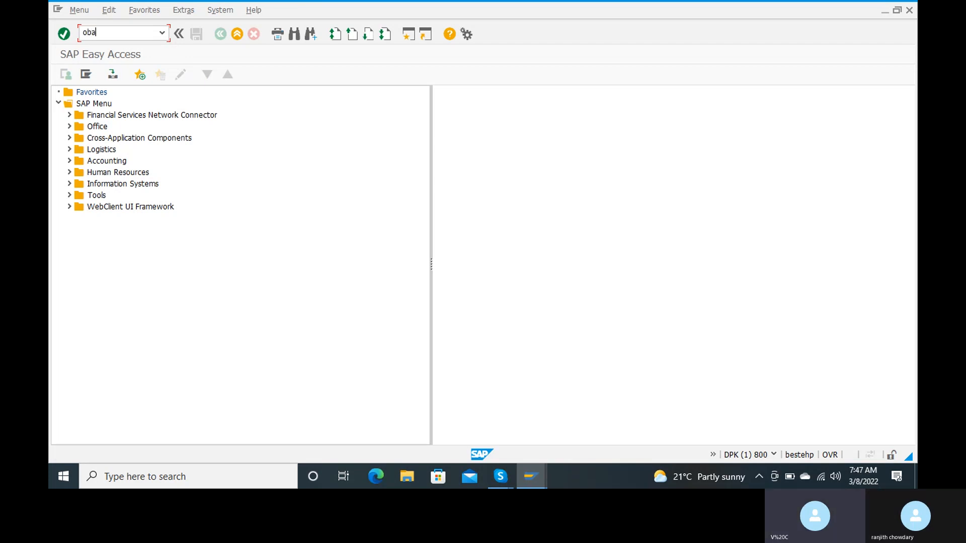
pyautogui.write('7')
# Launch OBA7 to list the 59 accounting document types, starting from AA
pyautogui.press('Return')
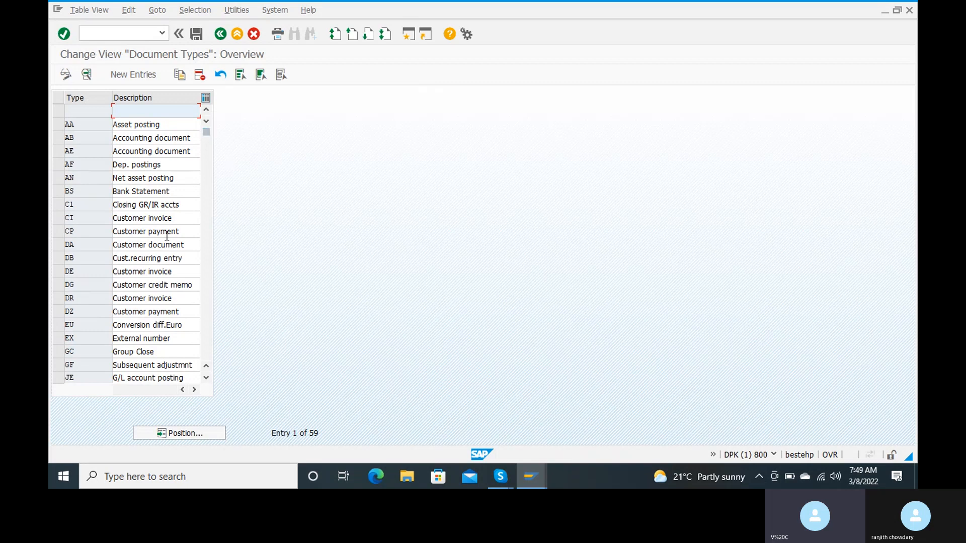
# Open the details of document type AA (Asset posting) to see its number range 16
pyautogui.scroll(-3, 167, 235)
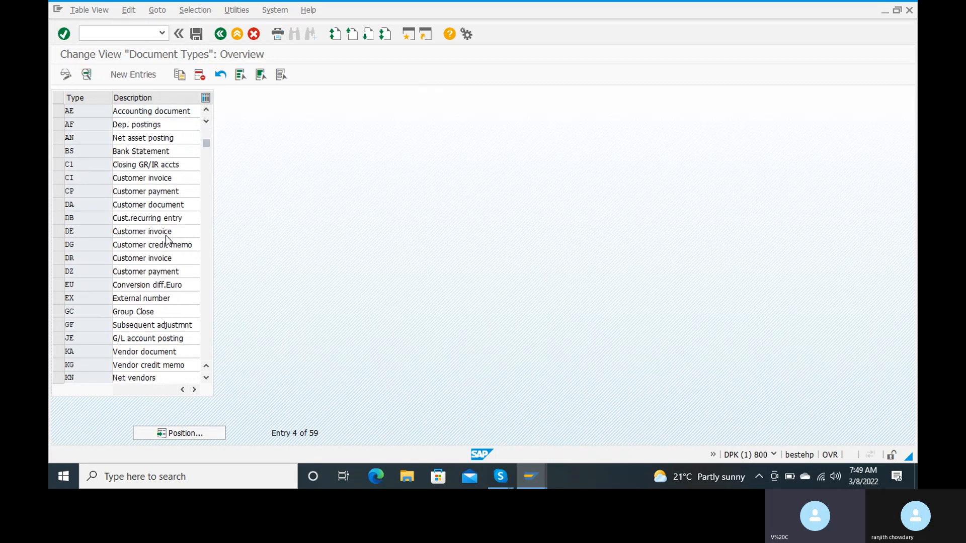
pyautogui.scroll(3, 167, 236)
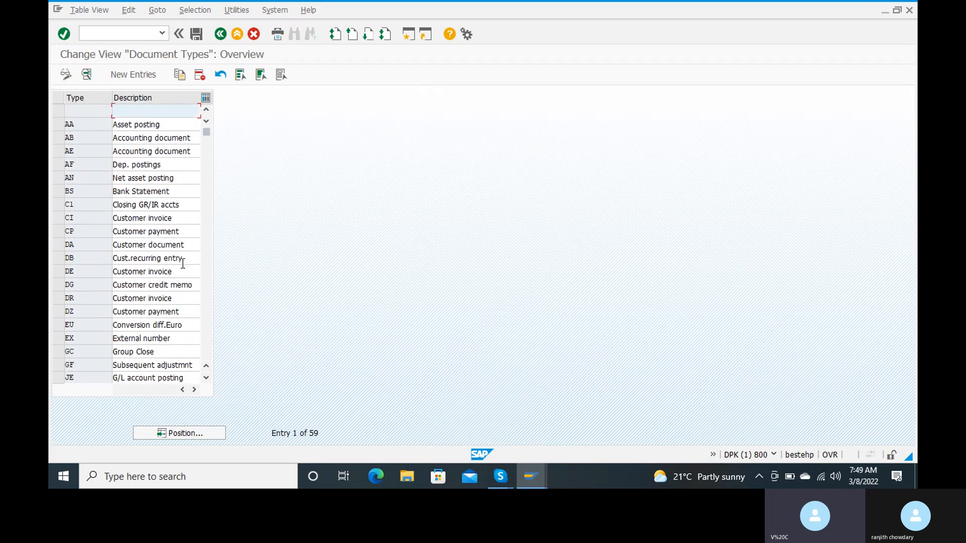
pyautogui.click(78, 122)
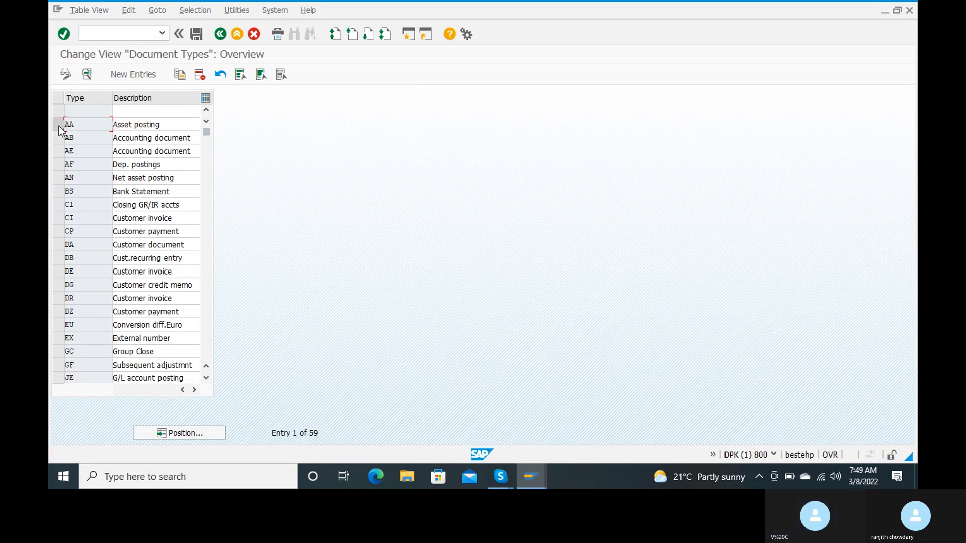
pyautogui.doubleClick(74, 126)
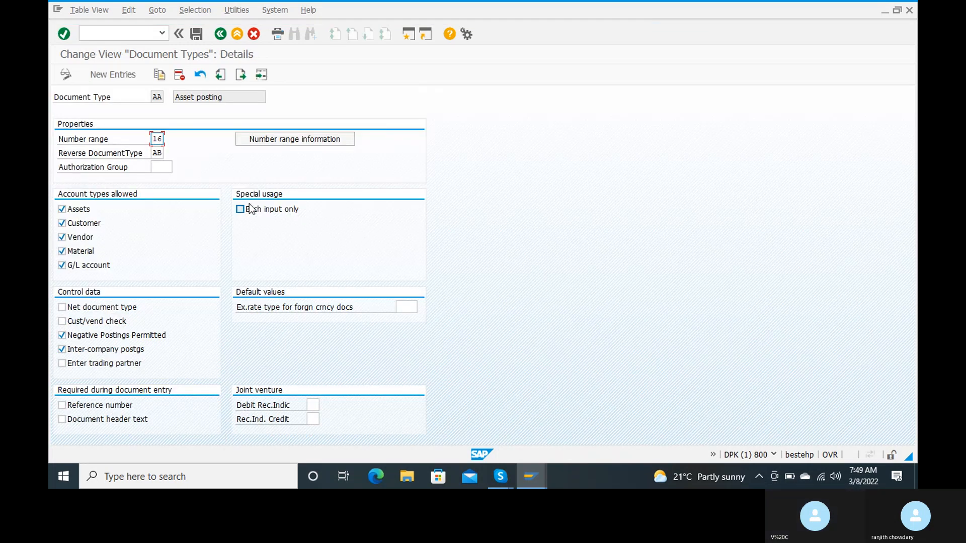
# Open accounting document number range maintenance with company code rc15 entered
pyautogui.click(315, 139)
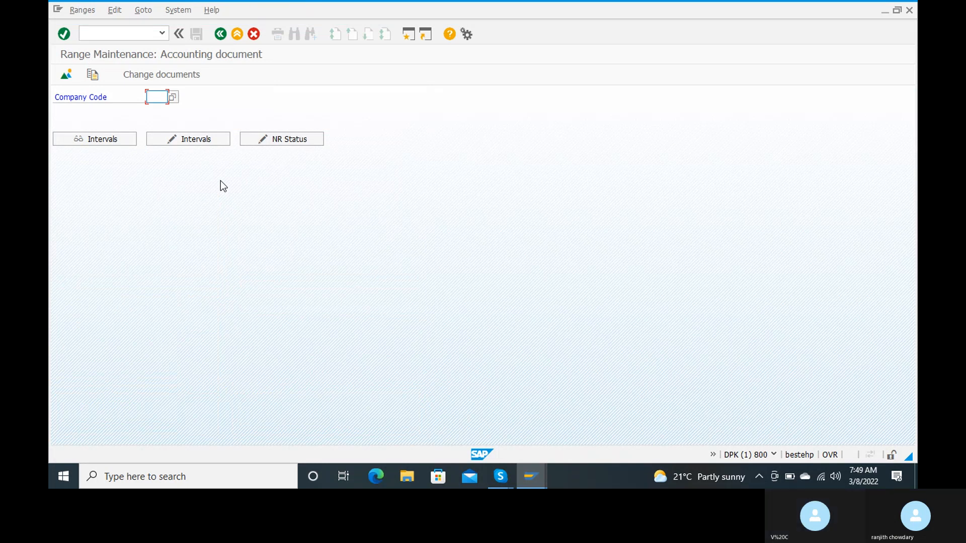
pyautogui.write('rc')
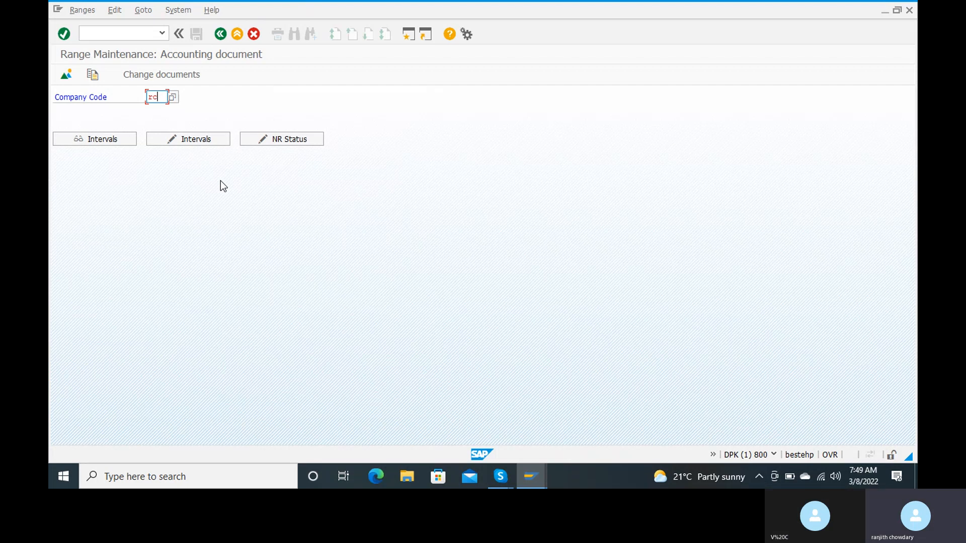
pyautogui.write('15')
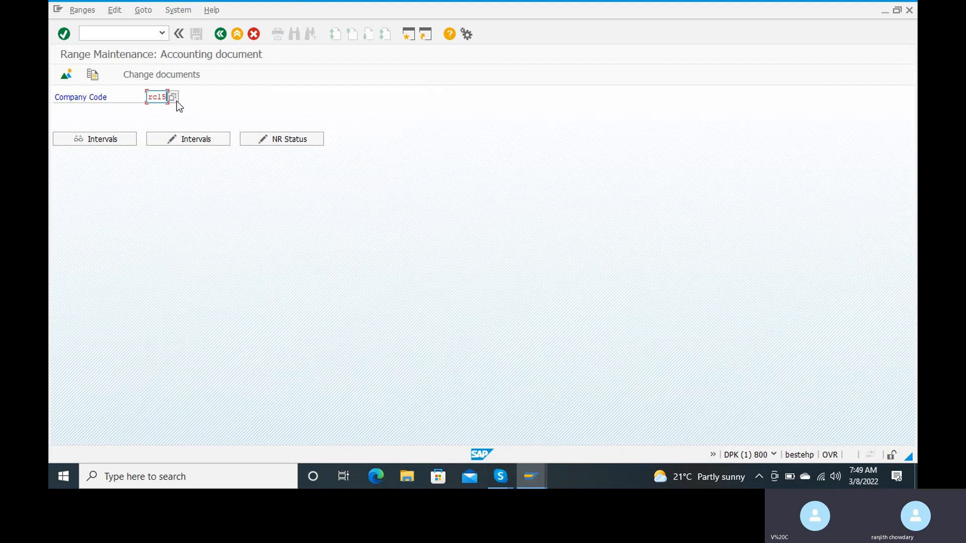
pyautogui.press('Return')
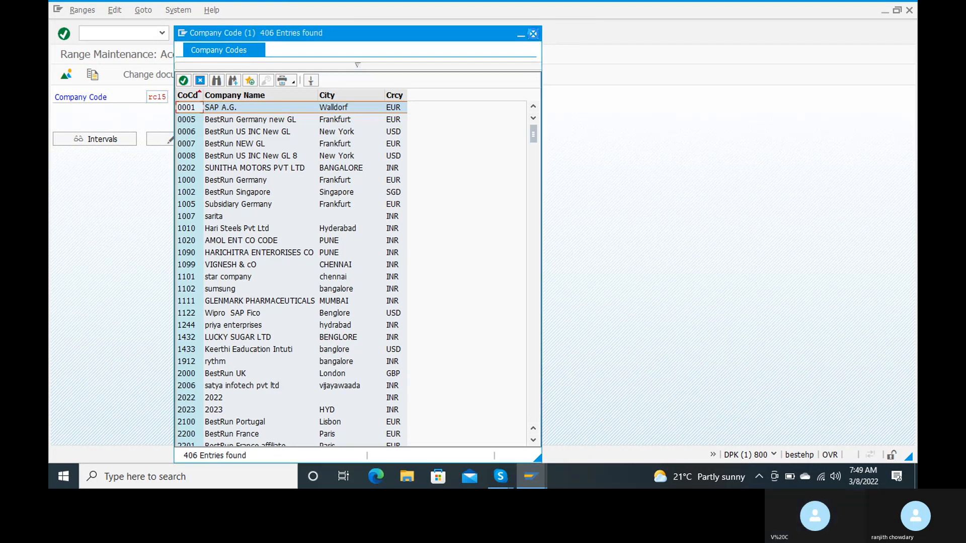
pyautogui.click(533, 34)
# Enter interval 16 for year 2022 in RC15, numbering from 1 to 199
pyautogui.click(182, 143)
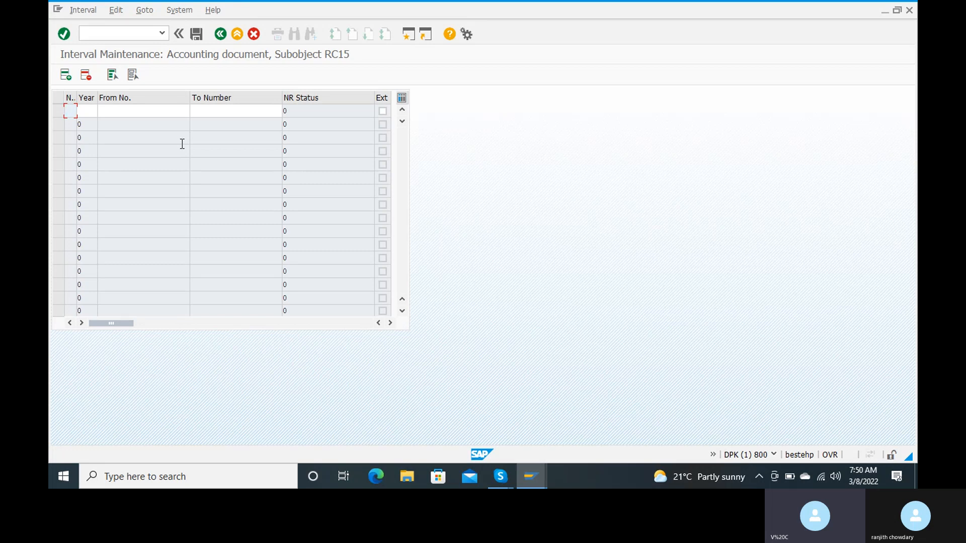
pyautogui.write('16')
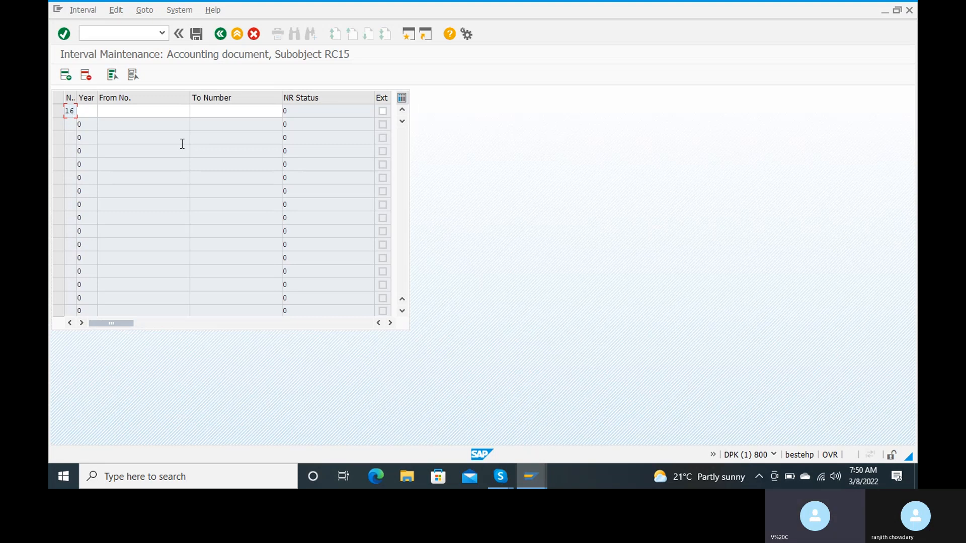
pyautogui.press('Tab')
pyautogui.write('2022')
pyautogui.press('Tab')
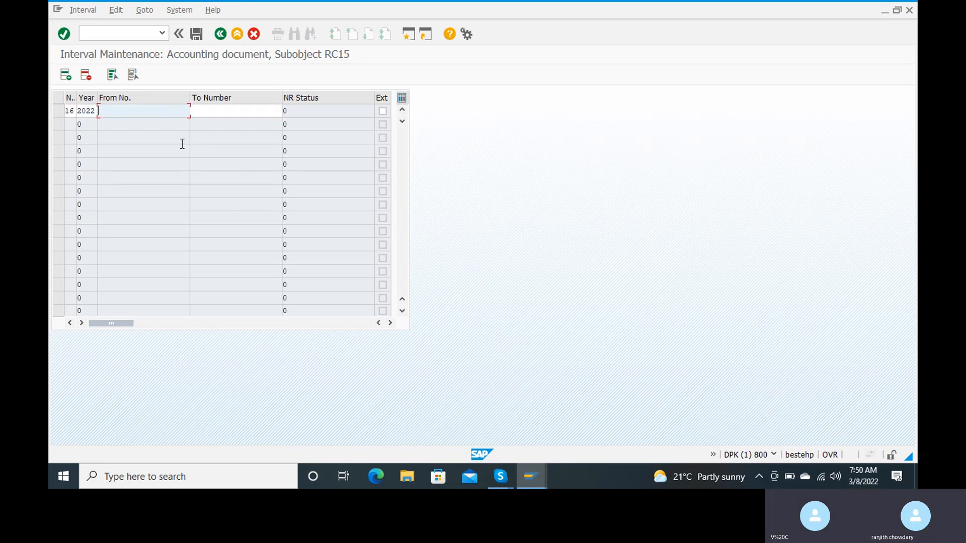
pyautogui.write('1')
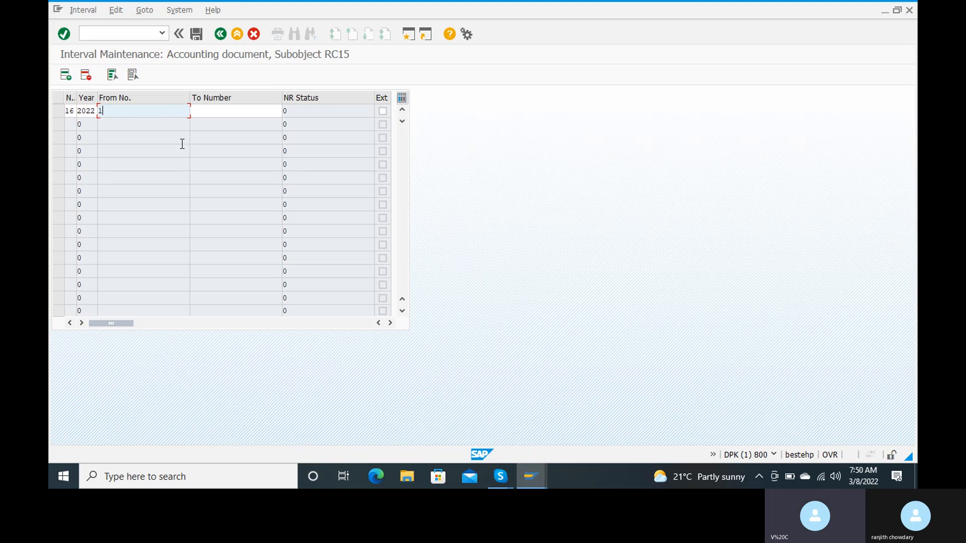
pyautogui.press('Tab')
pyautogui.write('199')
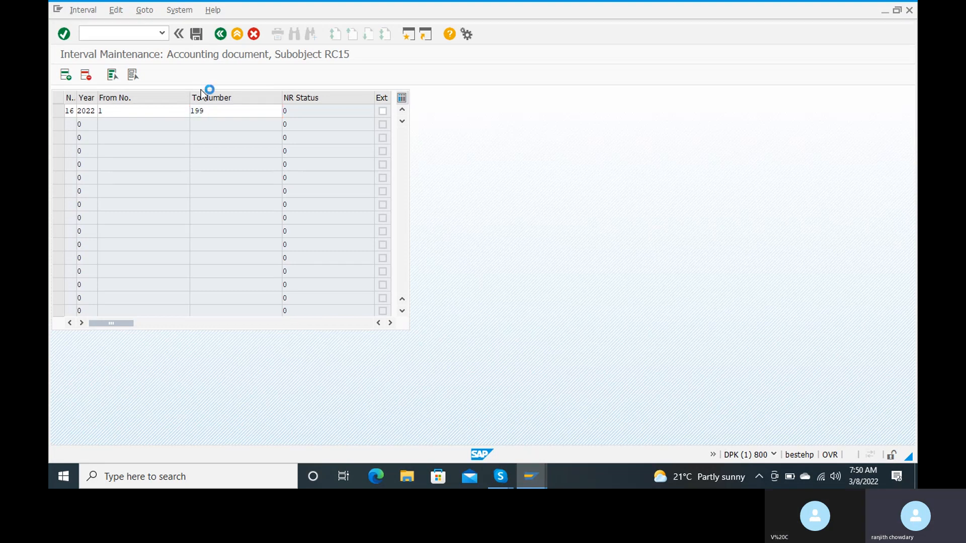
pyautogui.press('Return')
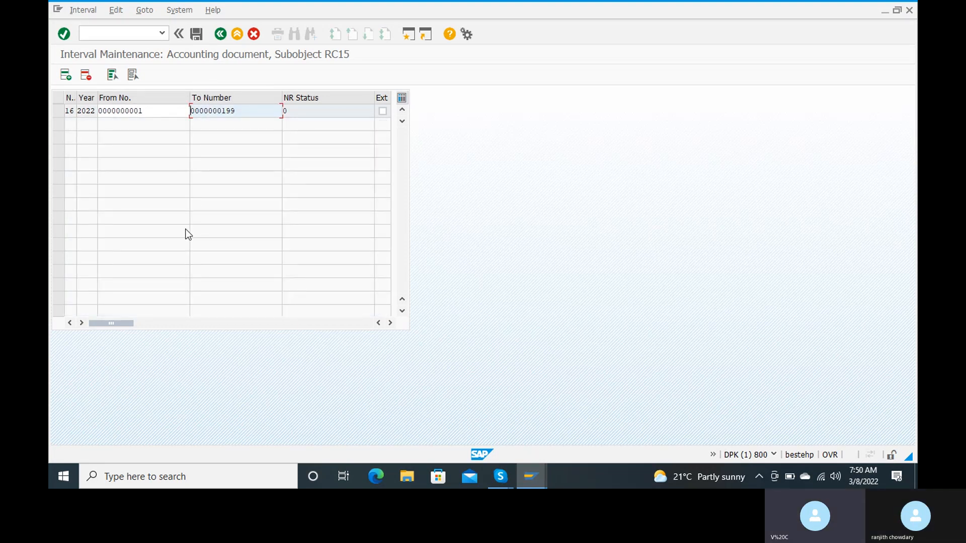
# Save RC15's interval 16 and acknowledge the interval transport notice
pyautogui.click(198, 36)
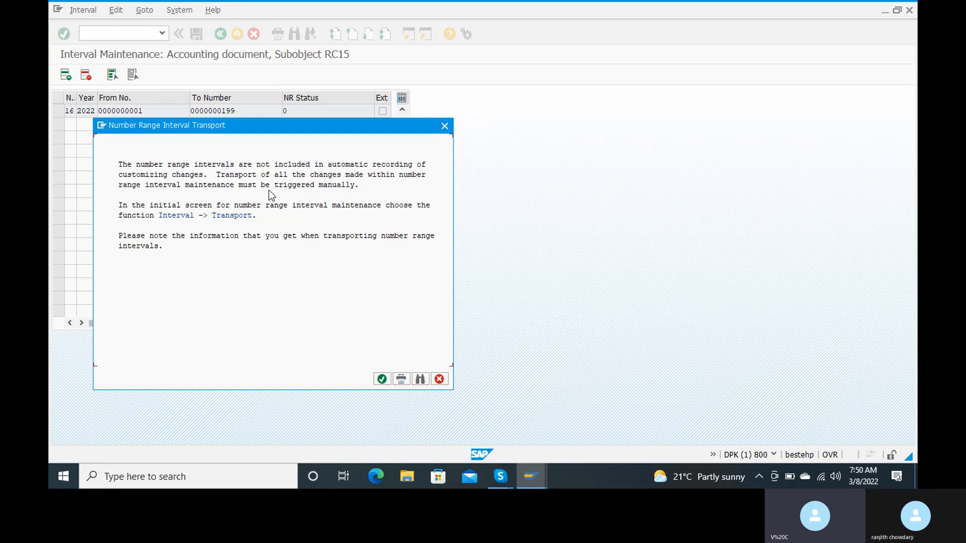
pyautogui.click(384, 383)
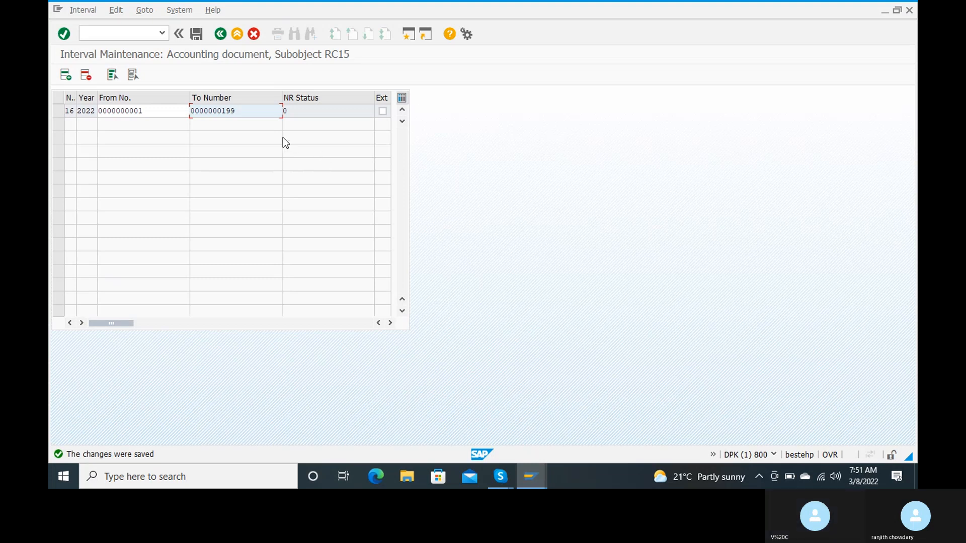
pyautogui.click(199, 34)
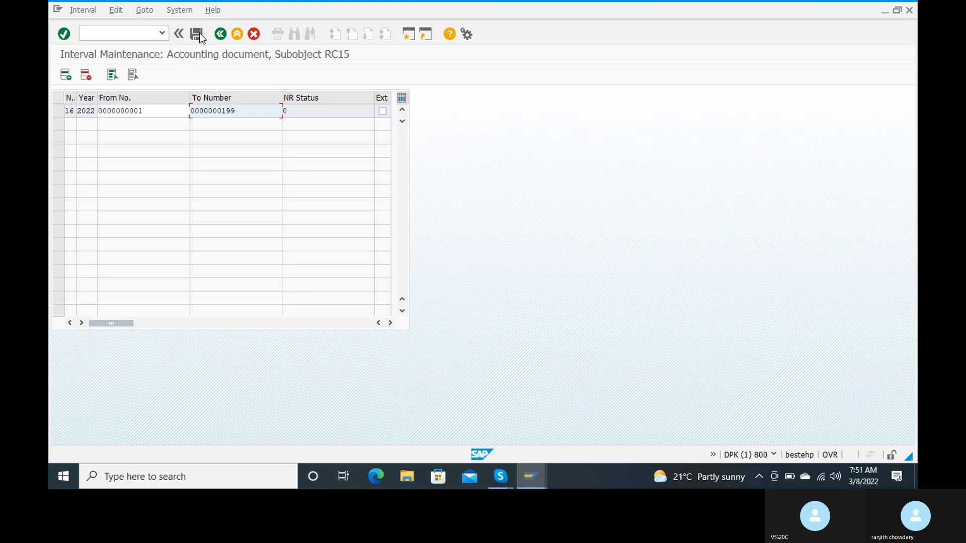
# Reopen Document Types with /n and OBA7, then view DR Customer invoice details (range 18)
pyautogui.click(115, 34)
pyautogui.write('/n')
pyautogui.press('Return')
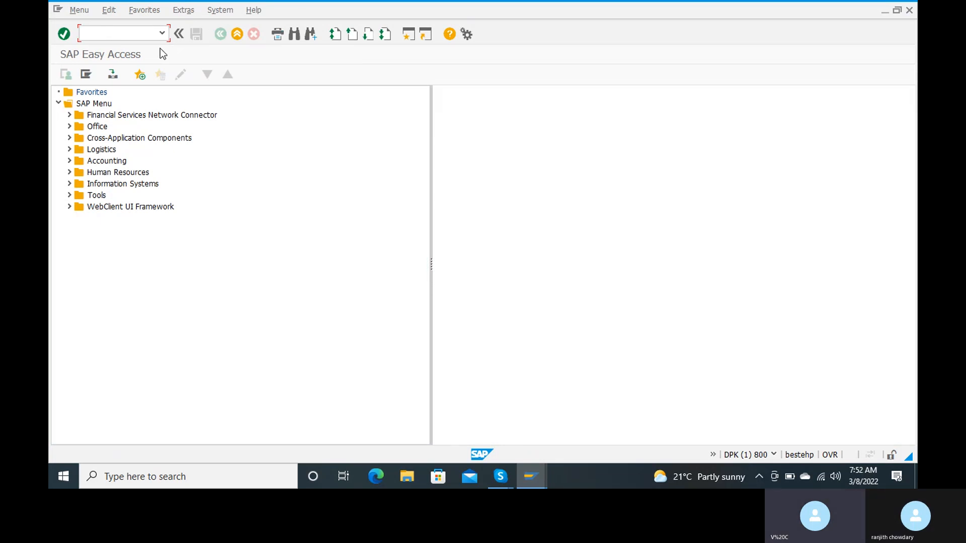
pyautogui.write('oba7')
pyautogui.press('Return')
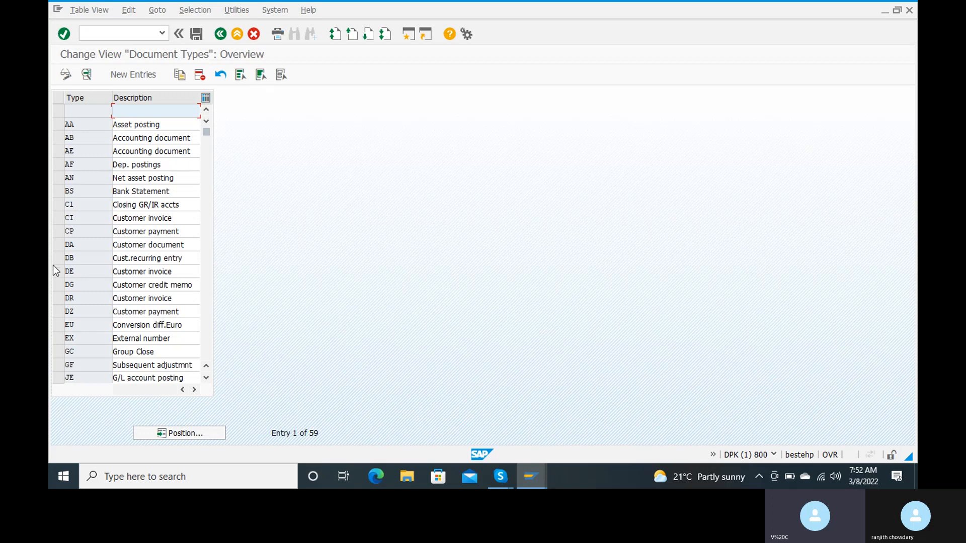
pyautogui.doubleClick(73, 296)
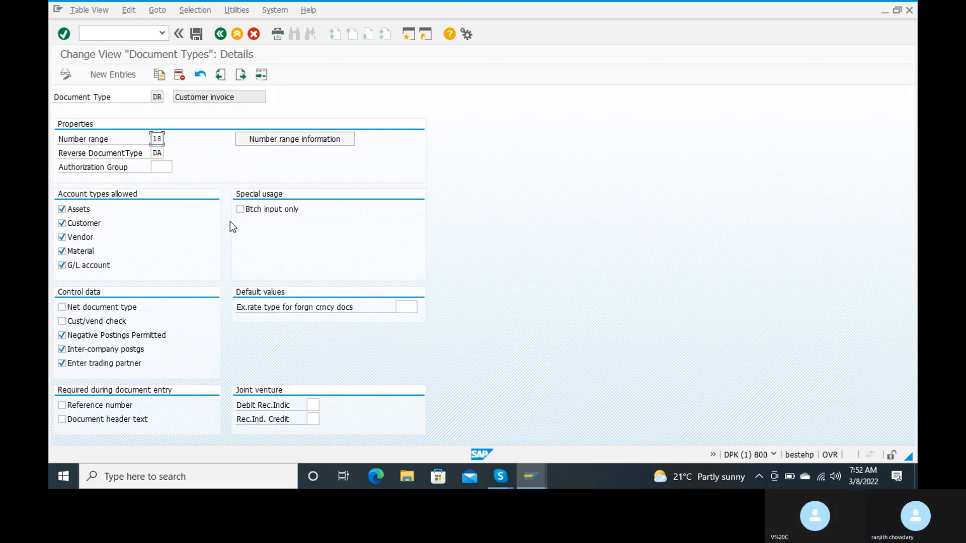
# Open accounting document number range maintenance for company code rc15
pyautogui.click(316, 140)
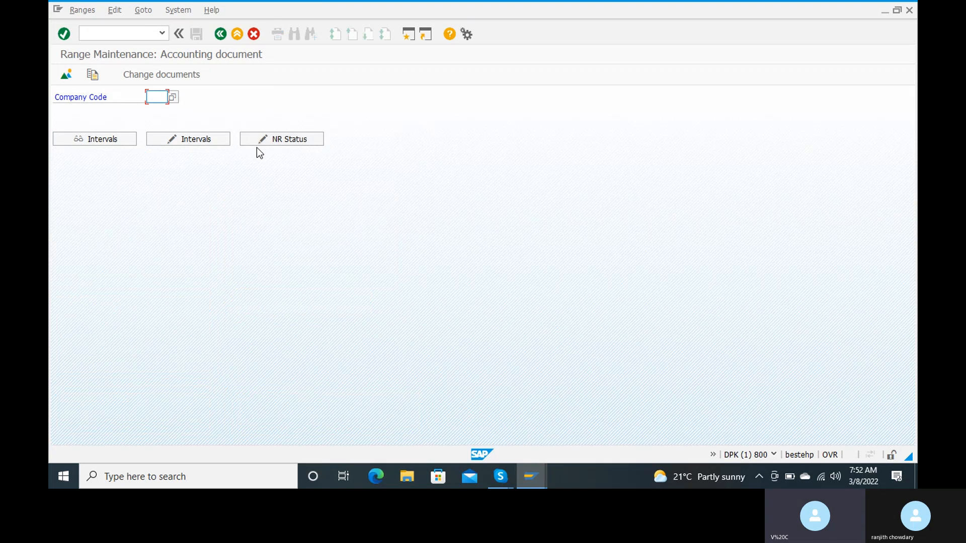
pyautogui.write('rc')
pyautogui.press('Down')
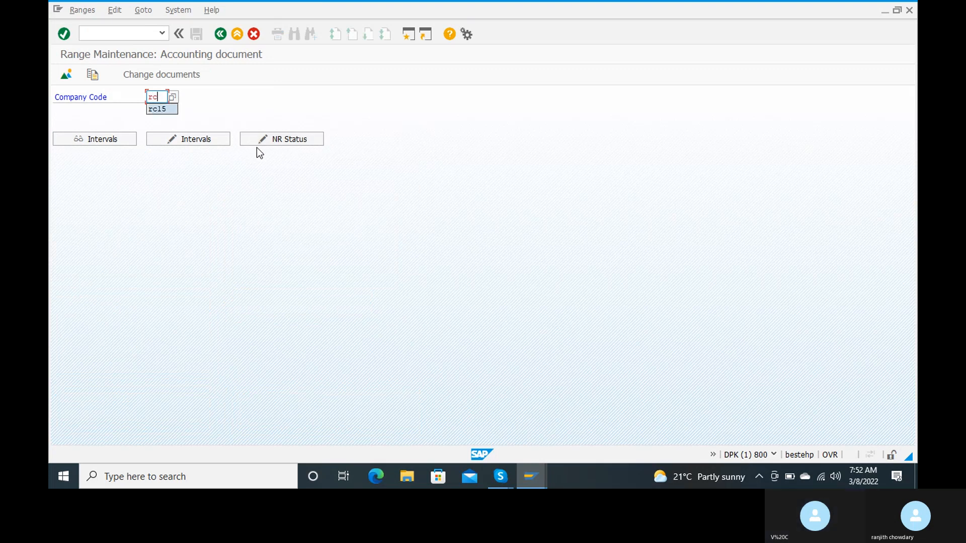
pyautogui.press('Return')
# Add interval 18 for 2022 covering numbers 200 to 399 and save it
pyautogui.click(184, 143)
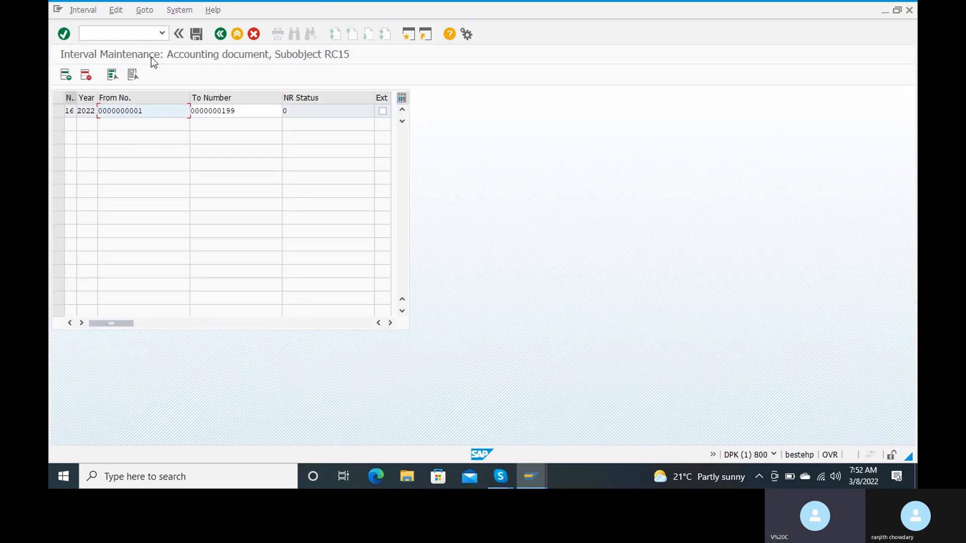
pyautogui.click(66, 76)
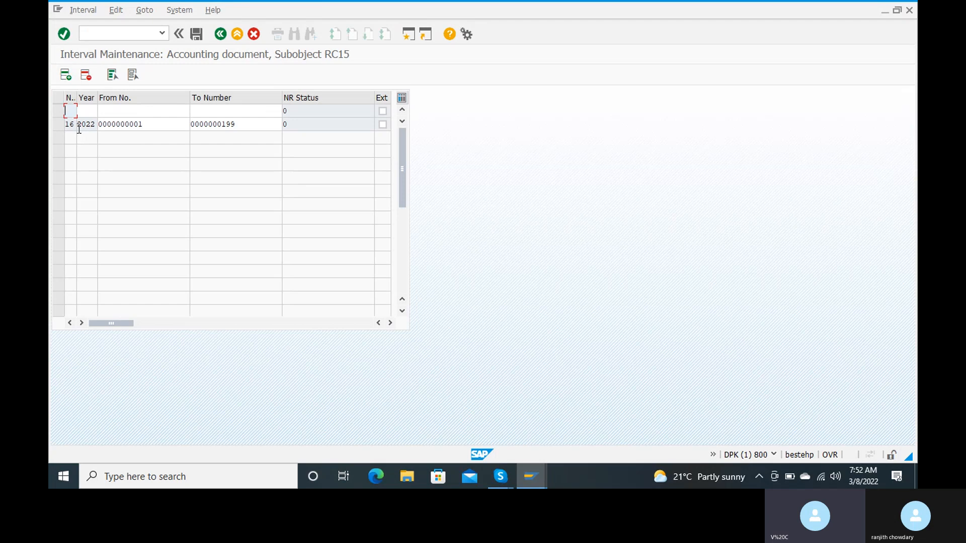
pyautogui.write('18')
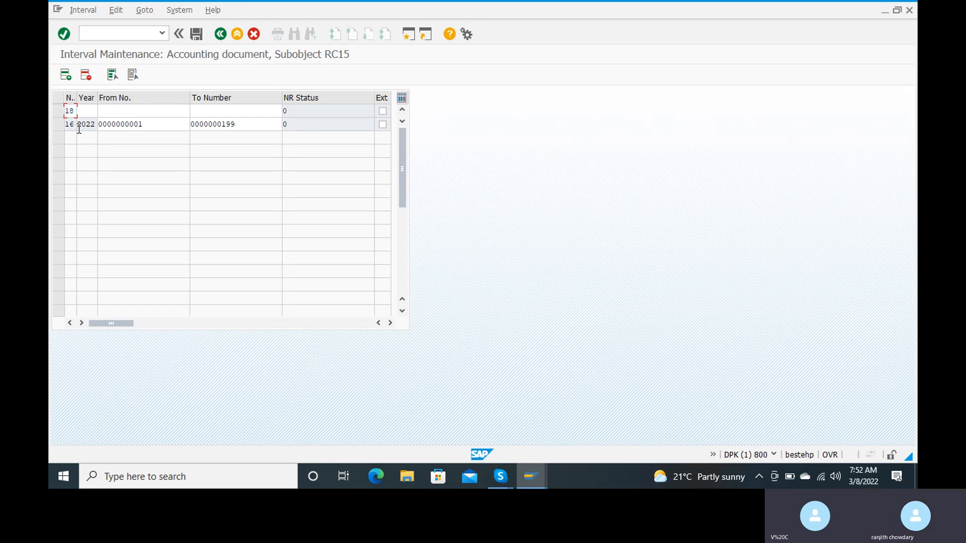
pyautogui.press('Tab')
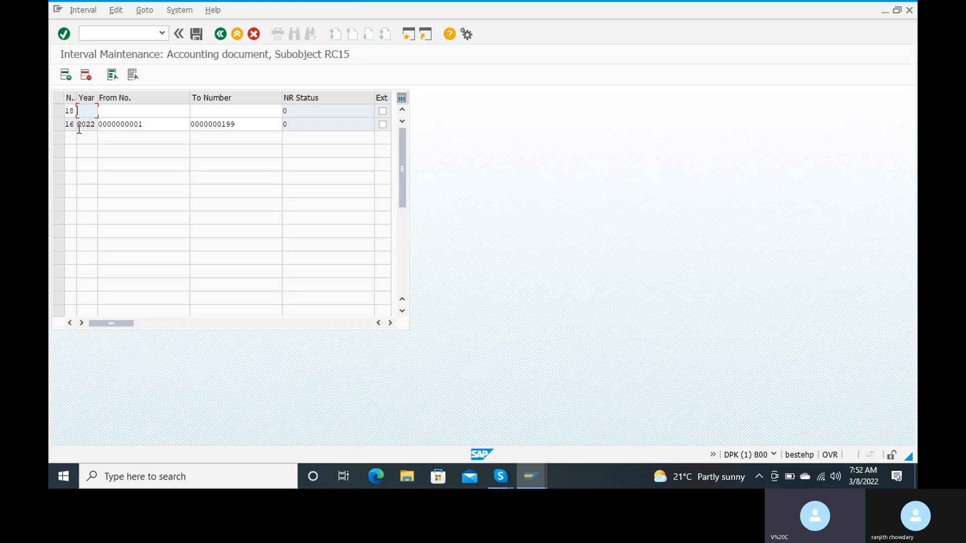
pyautogui.write('022')
pyautogui.press('Tab')
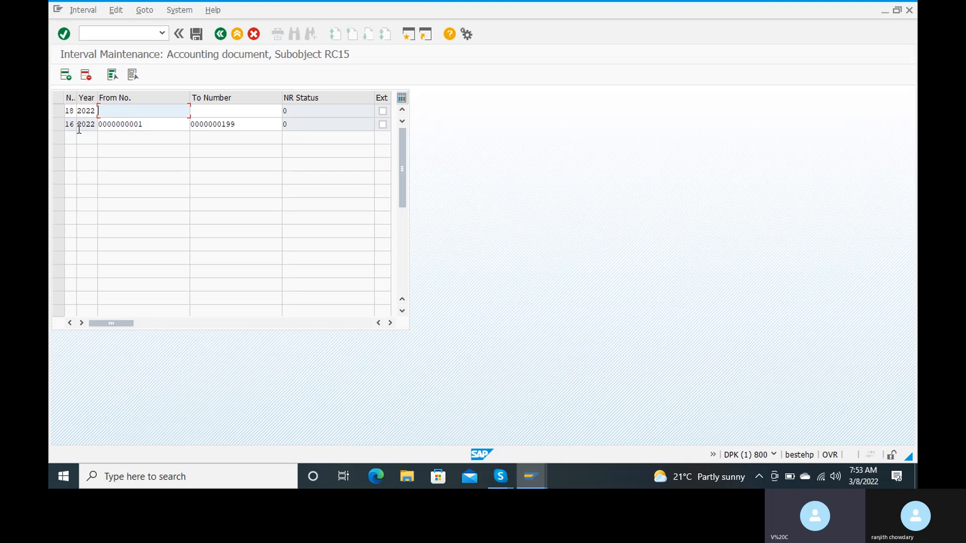
pyautogui.write('200')
pyautogui.press('Tab')
pyautogui.write('399')
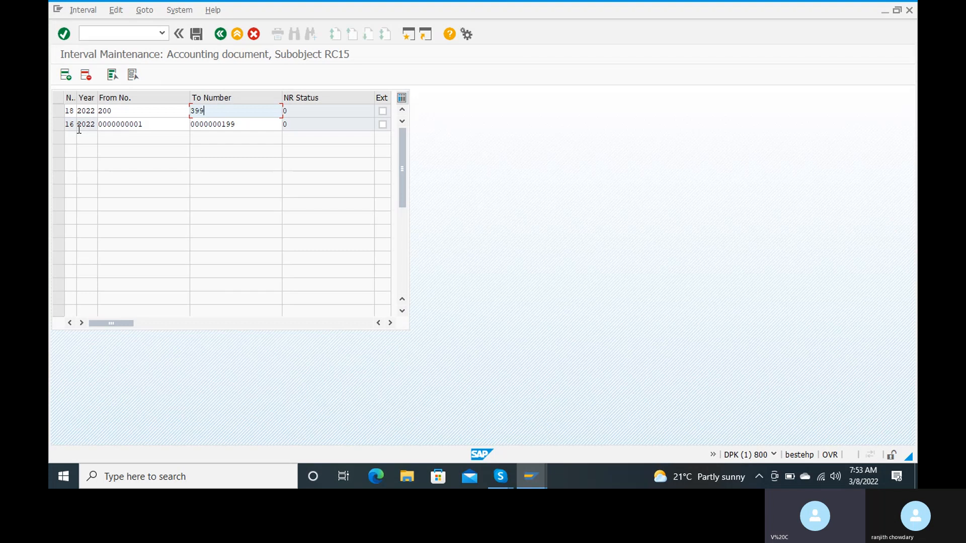
pyautogui.press('Tab')
pyautogui.press('Tab')
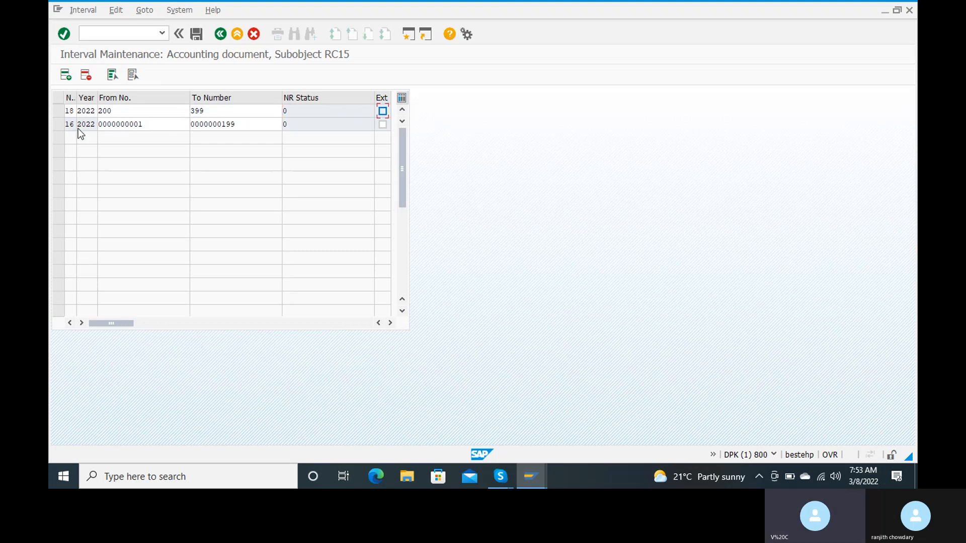
pyautogui.press('Return')
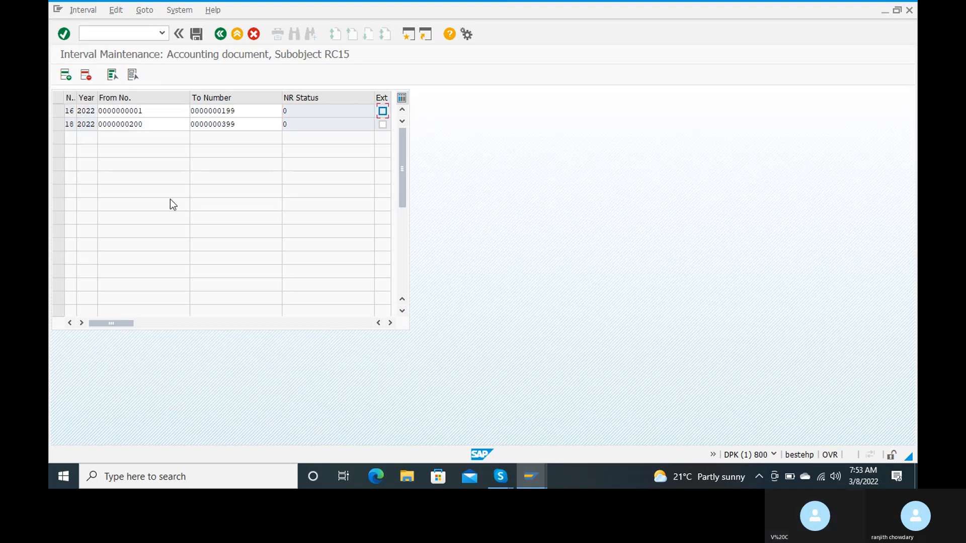
pyautogui.click(195, 34)
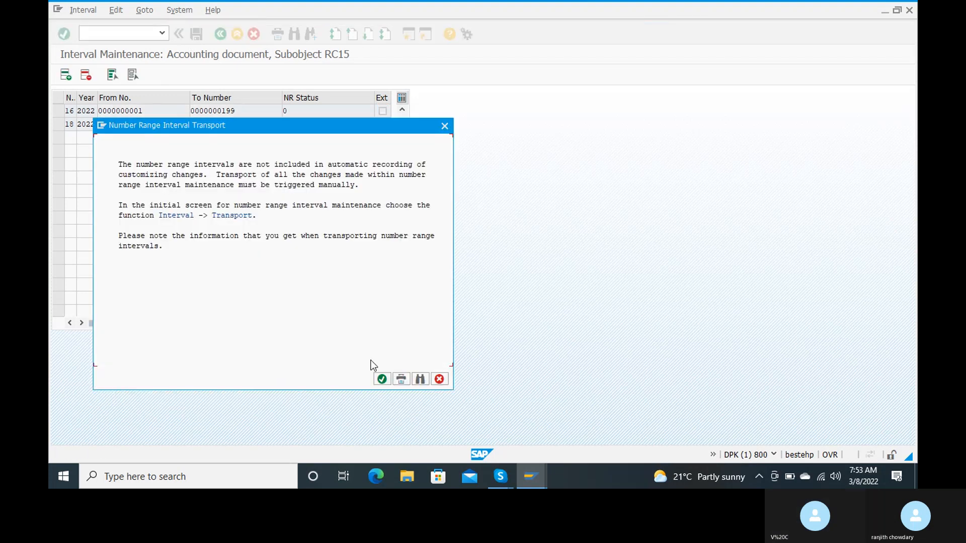
# Acknowledge the transport notice and leave interval maintenance for RC15
pyautogui.click(381, 379)
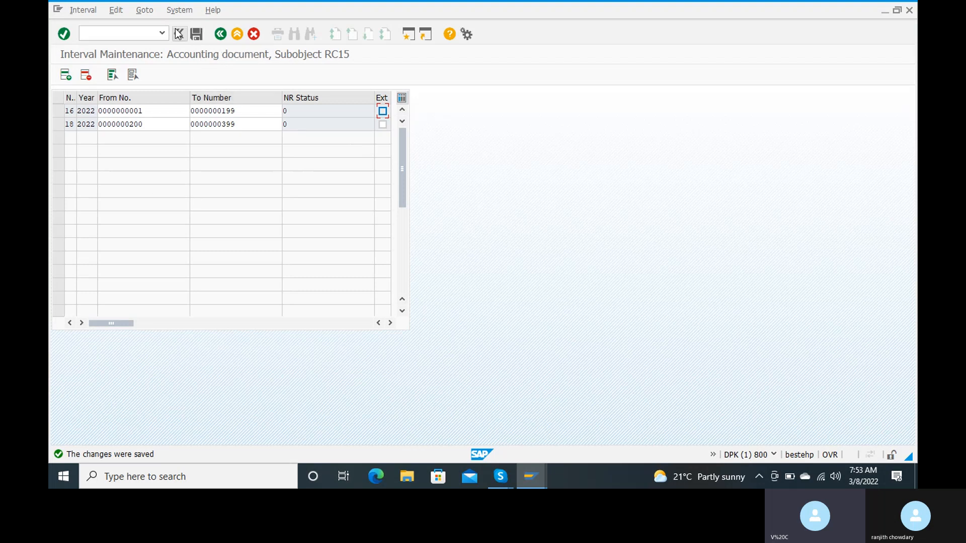
pyautogui.click(220, 34)
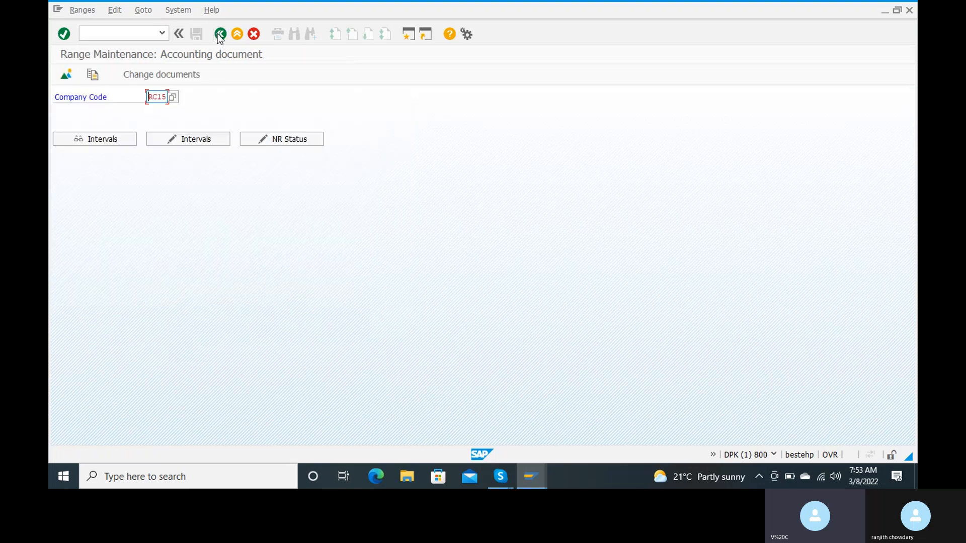
# Check DZ Customer payment uses range 14, then open range maintenance with company code rc15
pyautogui.click(219, 37)
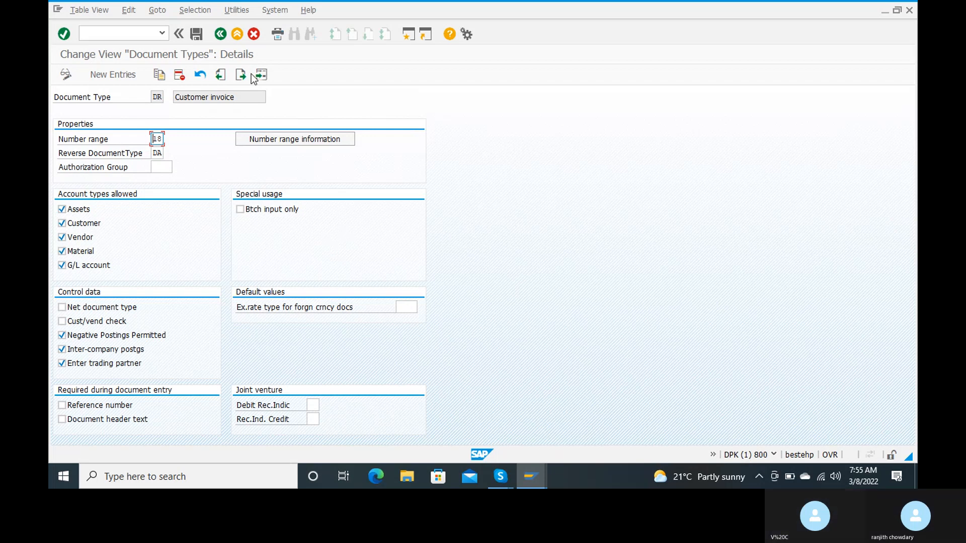
pyautogui.click(220, 34)
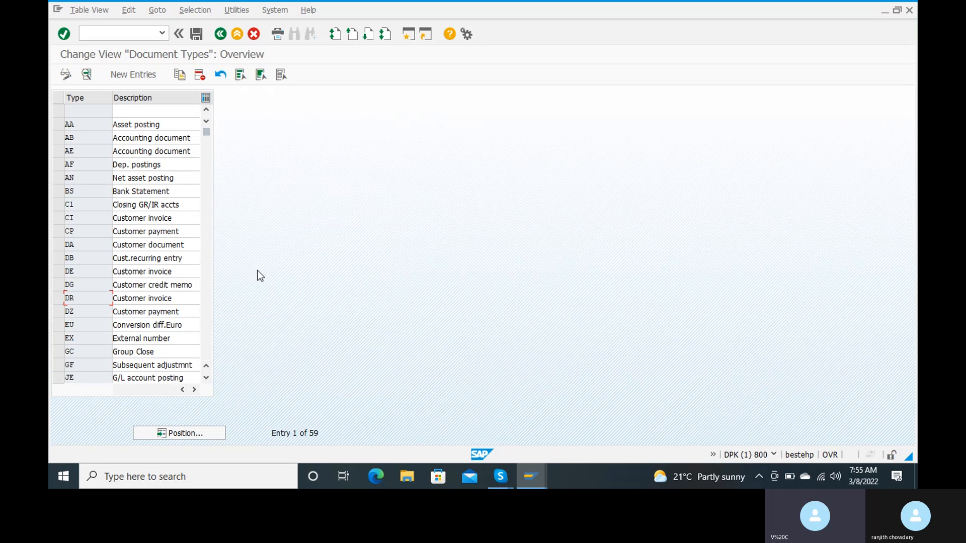
pyautogui.click(91, 311)
pyautogui.doubleClick(91, 311)
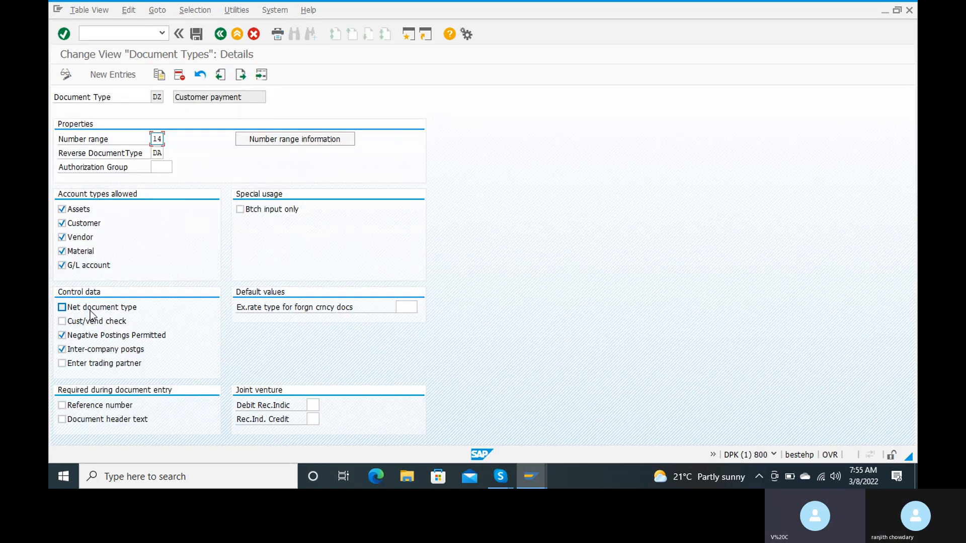
pyautogui.click(274, 145)
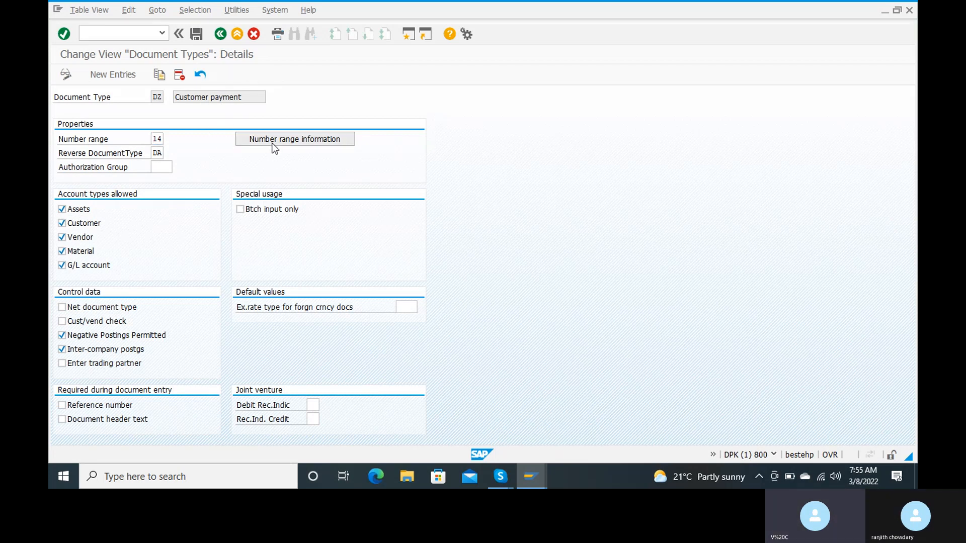
pyautogui.write('rc15')
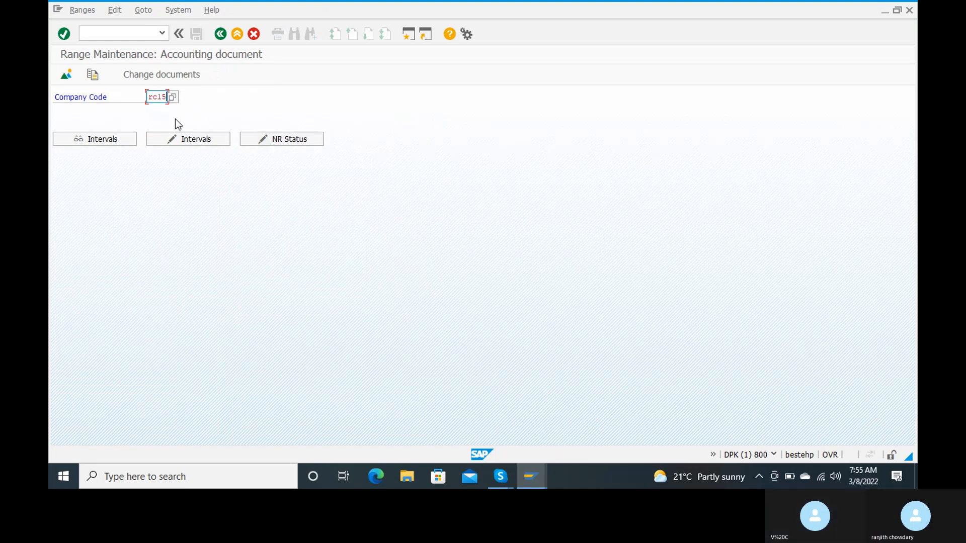
# Add interval 14 for 2022 covering numbers 400 to 599
pyautogui.click(173, 139)
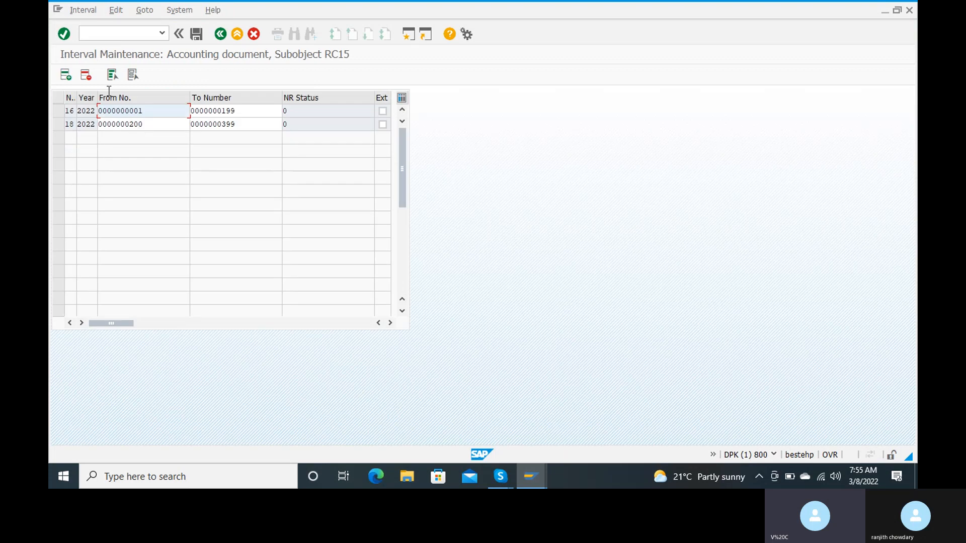
pyautogui.click(65, 74)
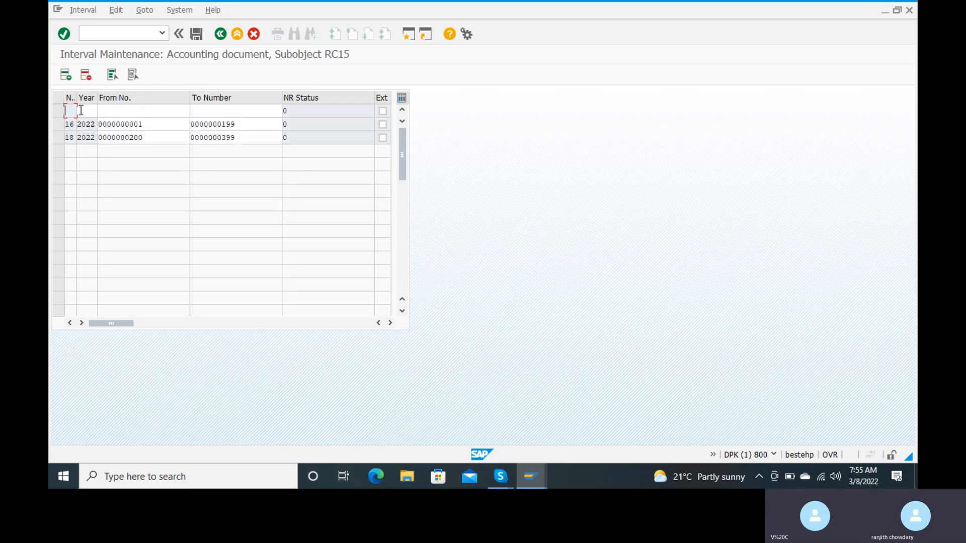
pyautogui.write('14')
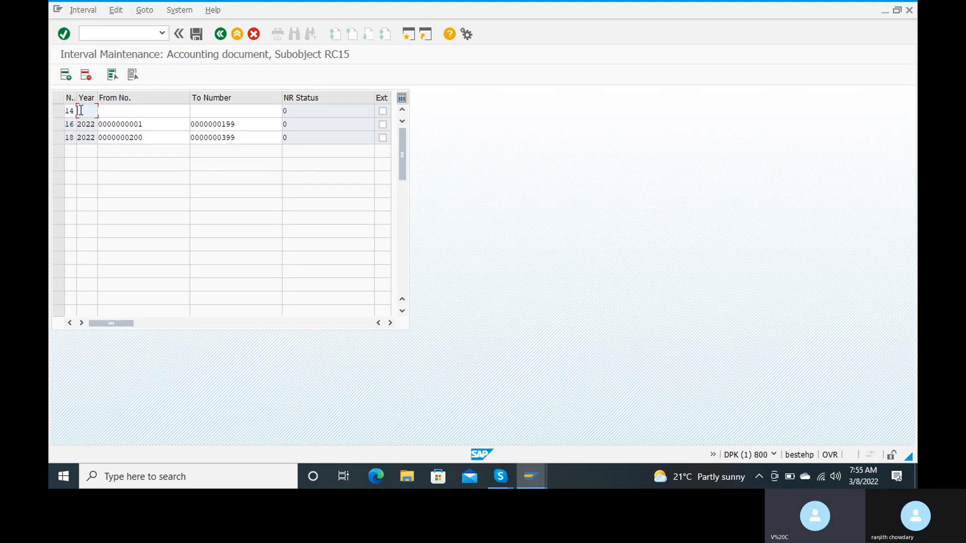
pyautogui.write('2022')
pyautogui.press('Tab')
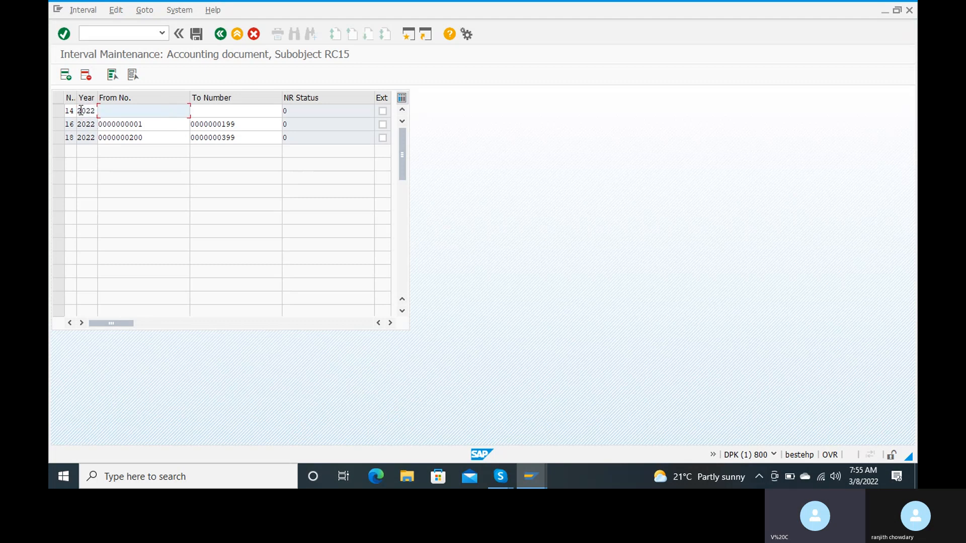
pyautogui.write('400')
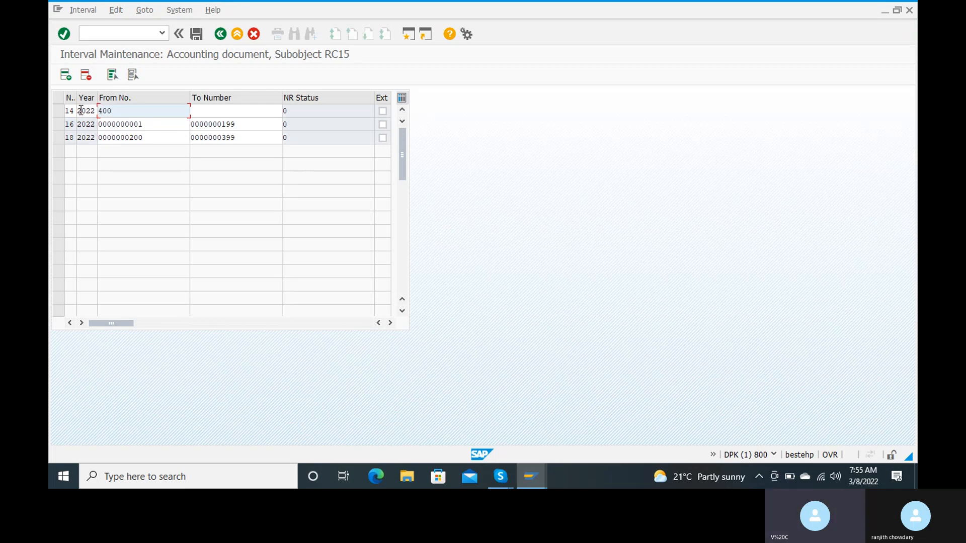
pyautogui.press('Tab')
pyautogui.write('599')
pyautogui.click(82, 112)
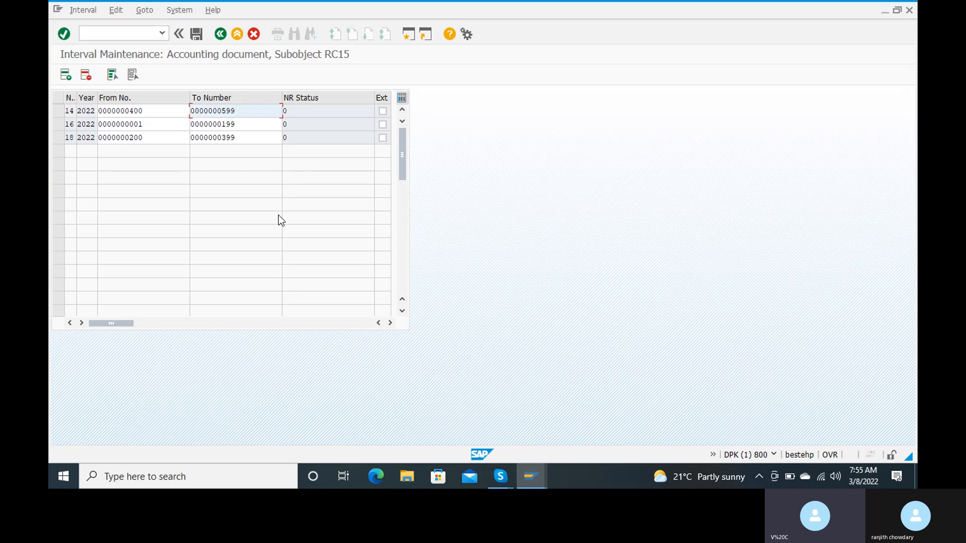
# Save interval 14, acknowledge the transport notice, and return to range maintenance
pyautogui.click(198, 34)
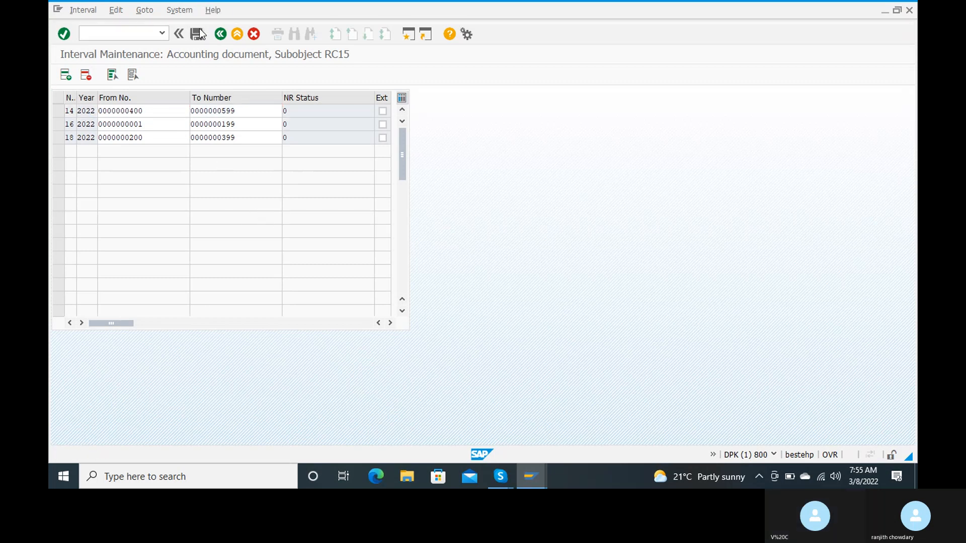
pyautogui.click(381, 378)
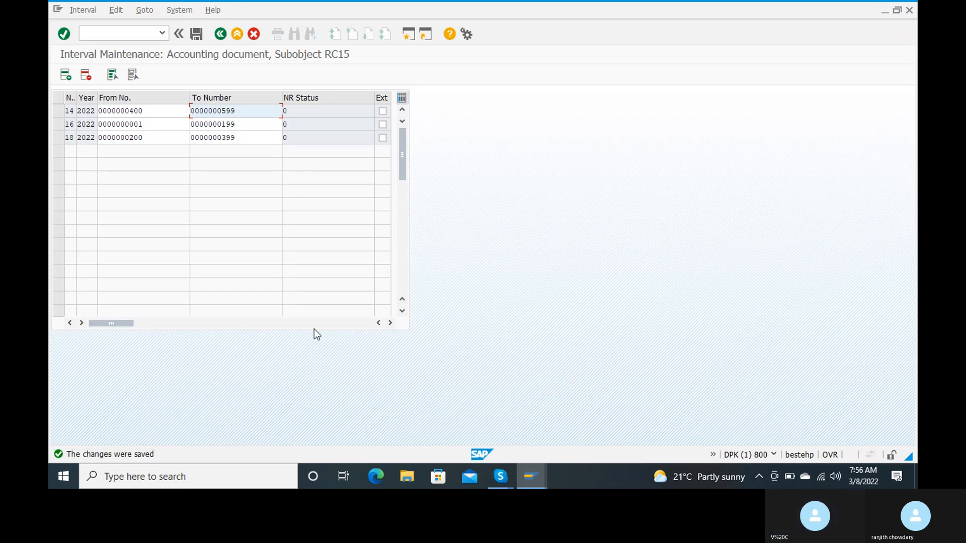
pyautogui.click(220, 34)
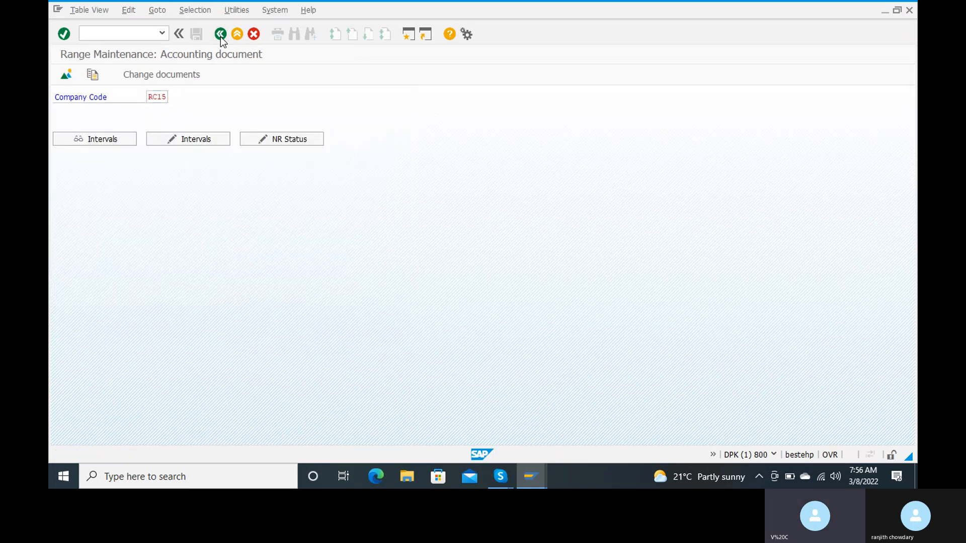
# View KR Vendor invoice details (range 19), then open its range maintenance with company code rc15
pyautogui.click(220, 35)
pyautogui.click(221, 36)
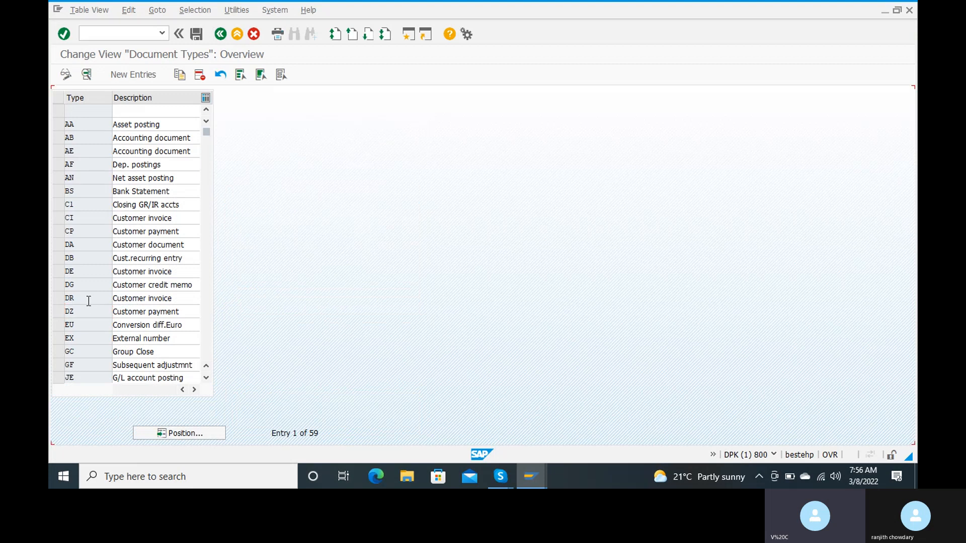
pyautogui.scroll(-1, 89, 301)
pyautogui.scroll(-3, 88, 301)
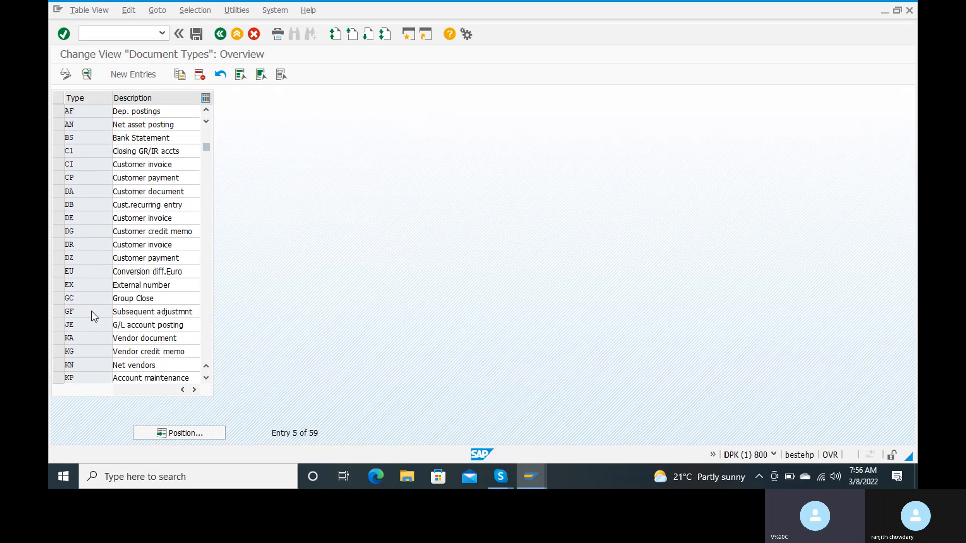
pyautogui.scroll(-2, 91, 311)
pyautogui.scroll(-2, 93, 311)
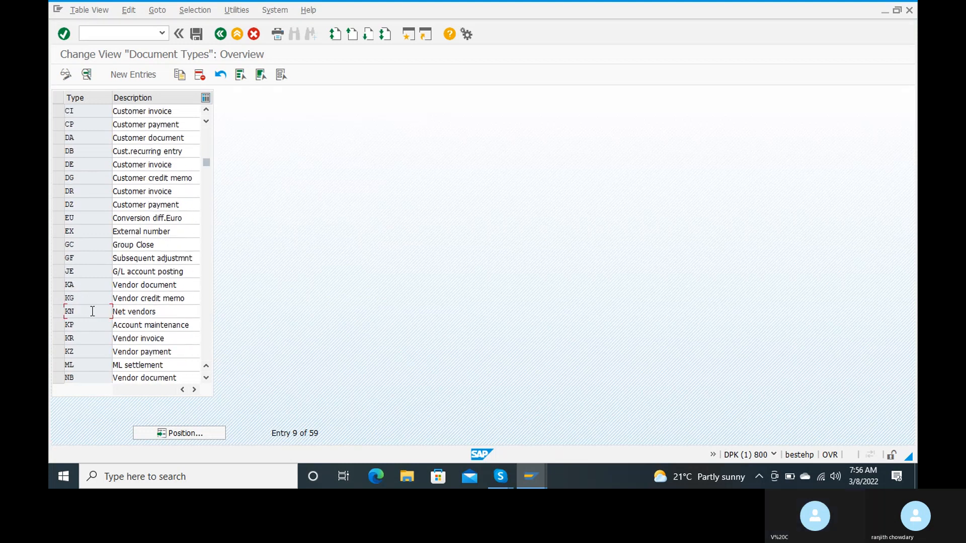
pyautogui.click(80, 338)
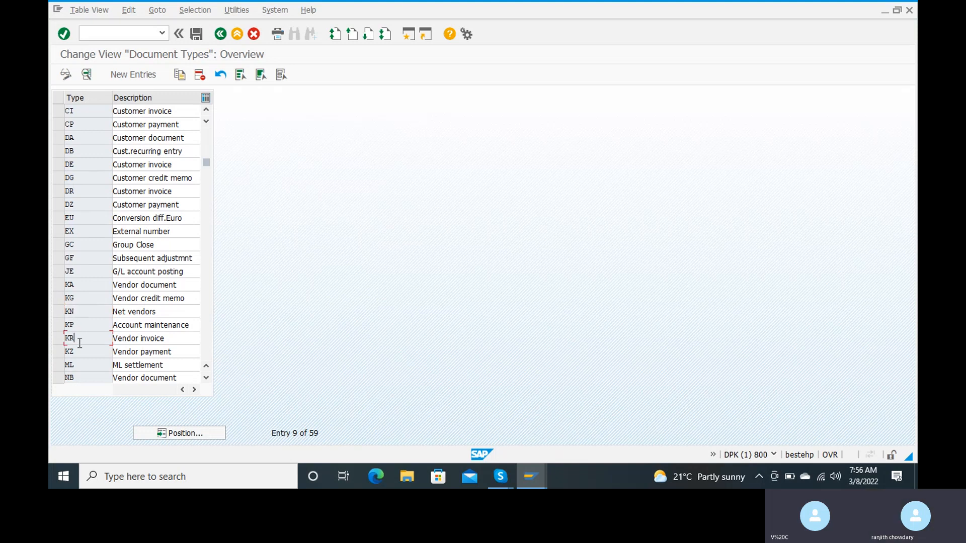
pyautogui.doubleClick(80, 339)
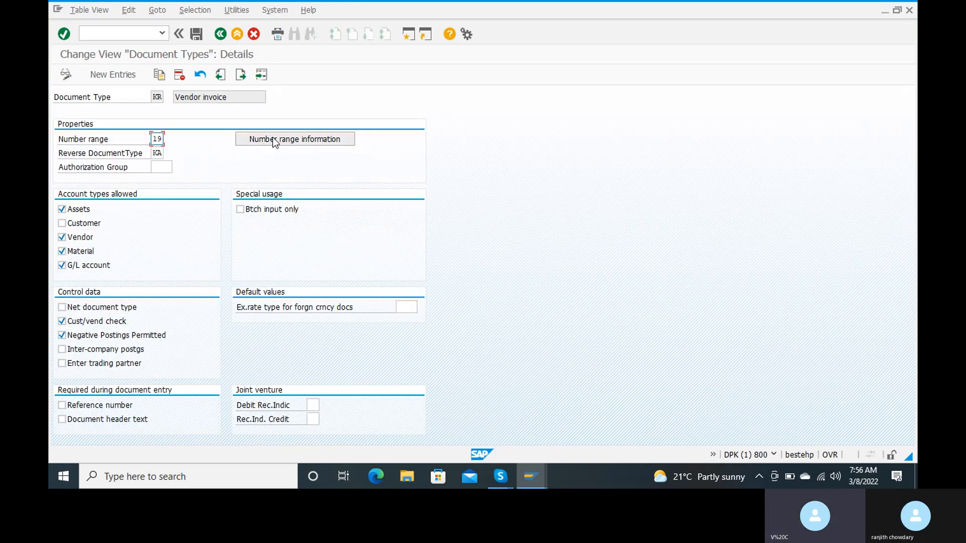
pyautogui.click(273, 137)
pyautogui.write('rc15')
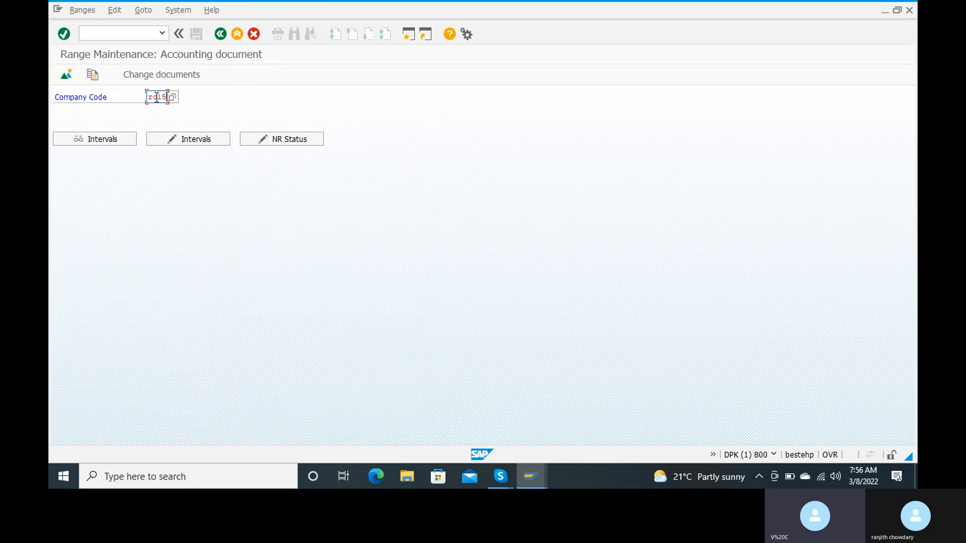
# Add RC15 interval 19 for year 2022 covering numbers 600 to 699
pyautogui.click(181, 145)
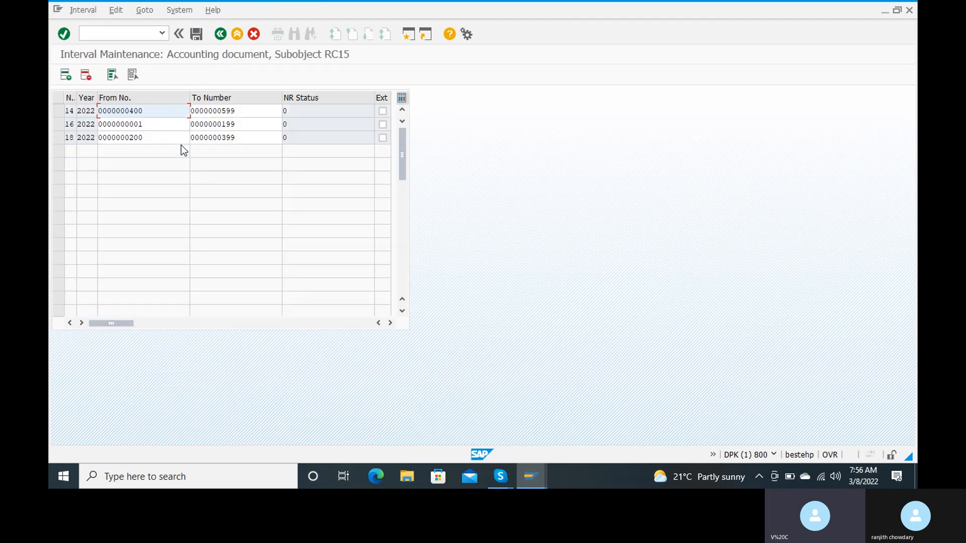
pyautogui.click(65, 78)
pyautogui.write('13')
pyautogui.press('Tab')
pyautogui.write('2022')
pyautogui.press('Tab')
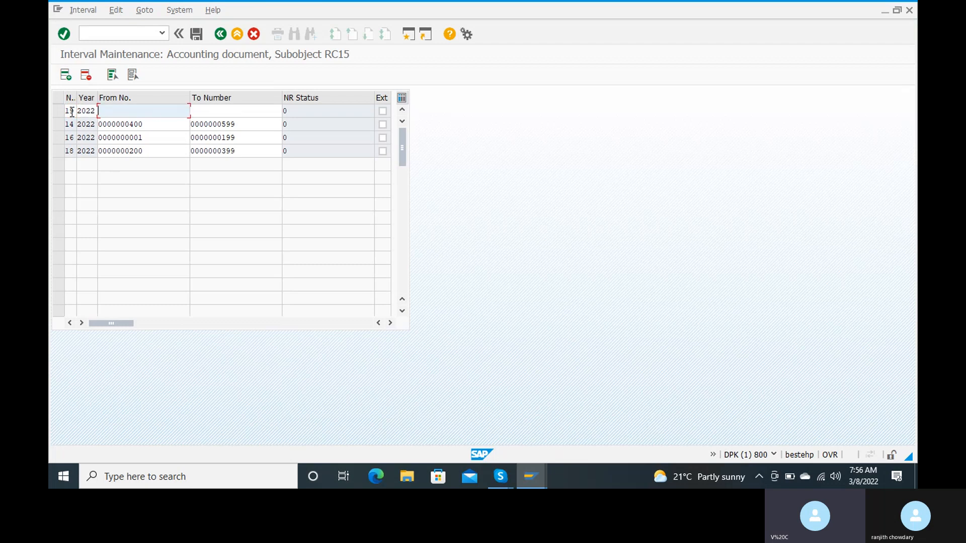
pyautogui.write('600')
pyautogui.press('Tab')
pyautogui.write('699')
pyautogui.press('Return')
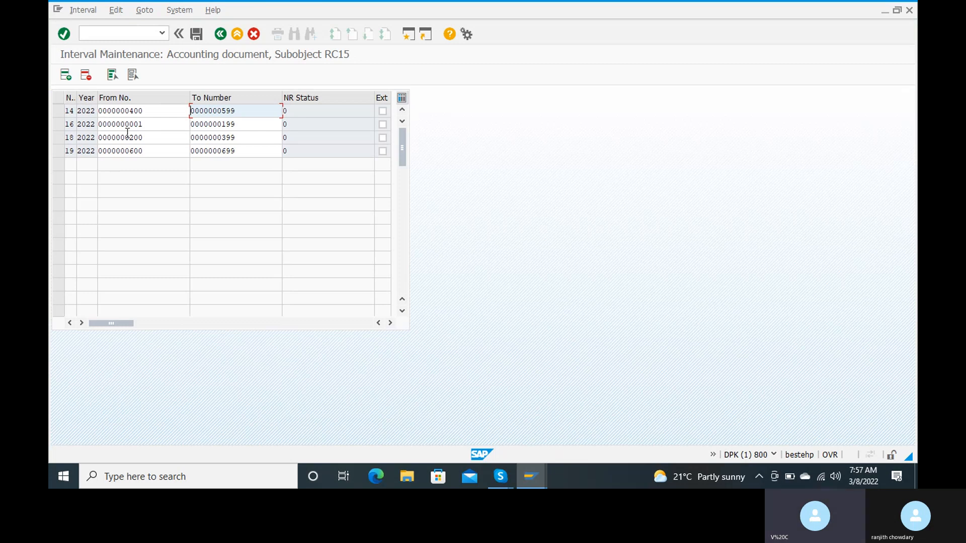
# Save the new interval, acknowledge the transport notice, and back out to the document types list
pyautogui.click(195, 33)
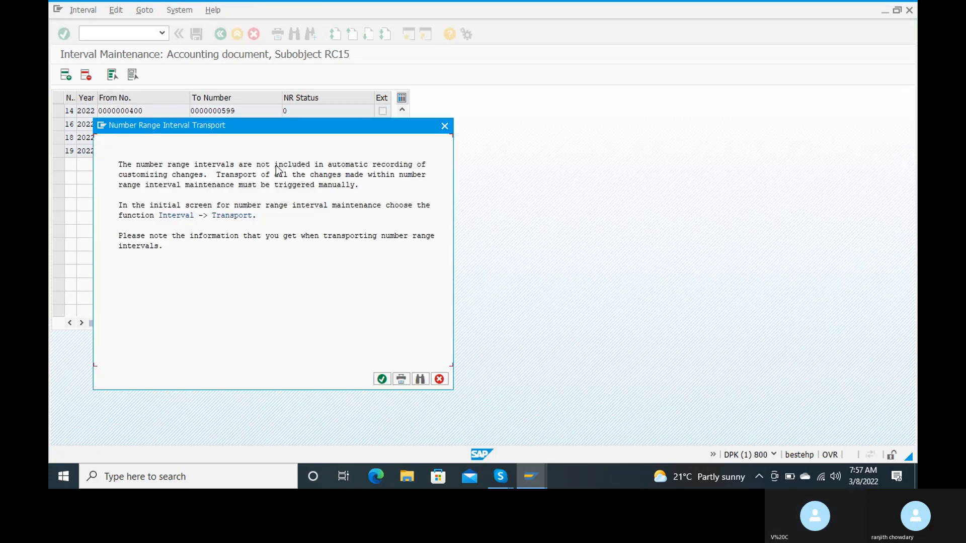
pyautogui.click(382, 379)
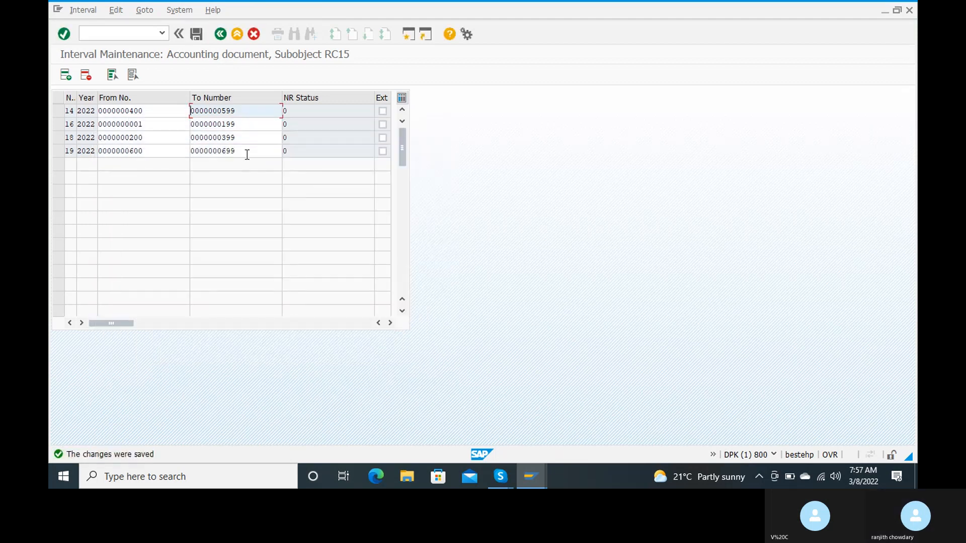
pyautogui.click(220, 34)
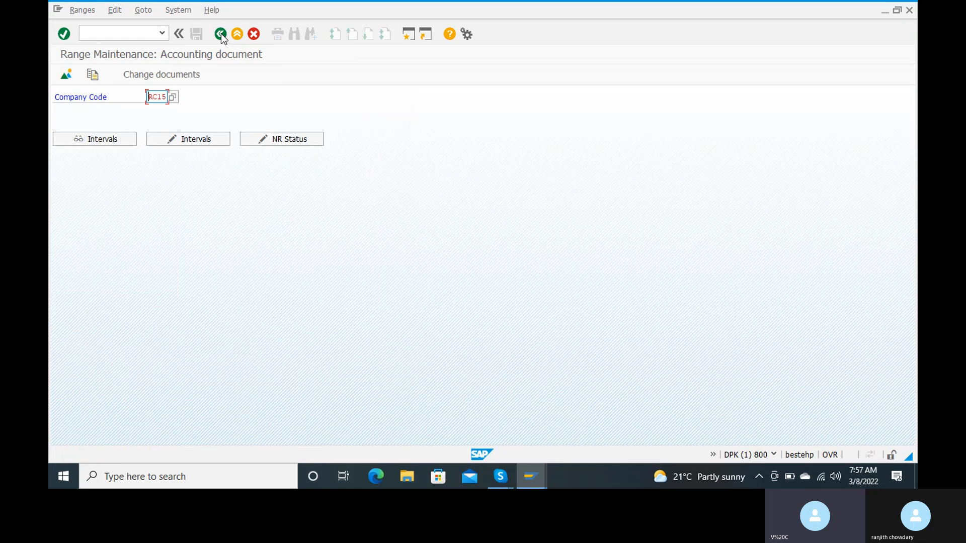
pyautogui.click(221, 33)
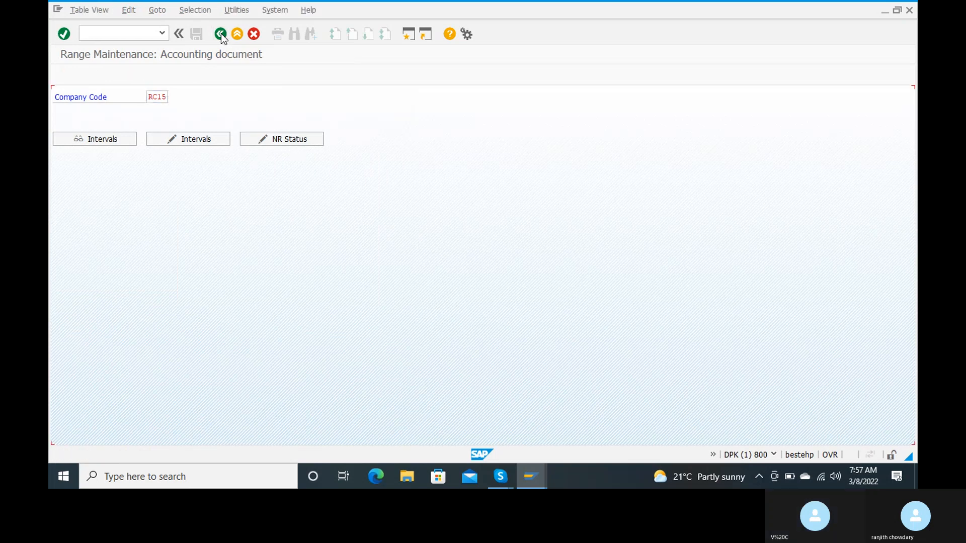
pyautogui.click(221, 33)
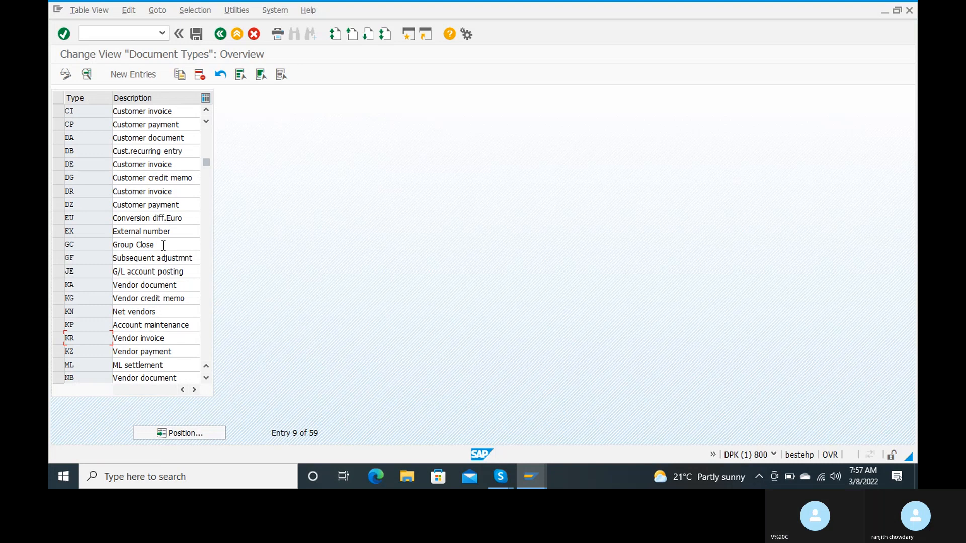
# From KZ Vendor payment's number range information, open company code RC15's intervals for editing
pyautogui.doubleClick(86, 349)
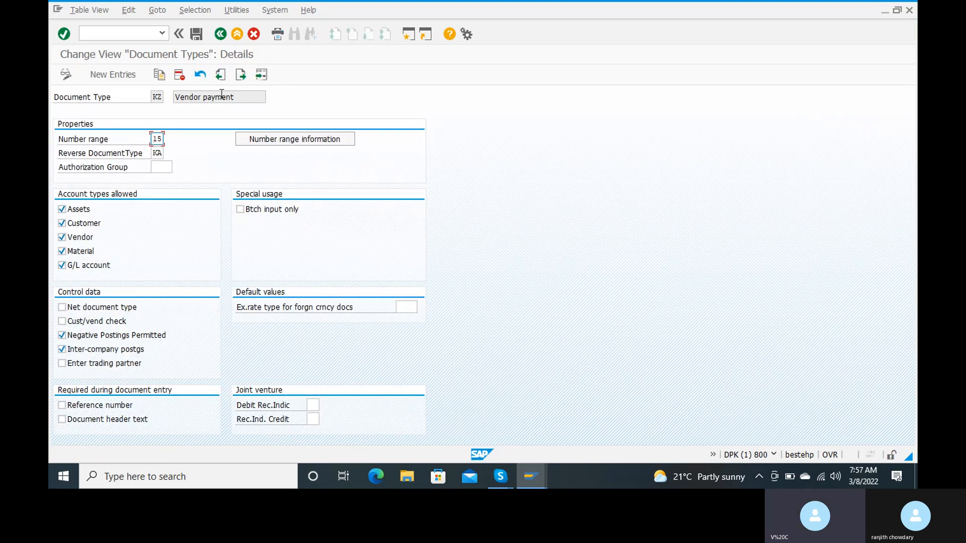
pyautogui.click(278, 138)
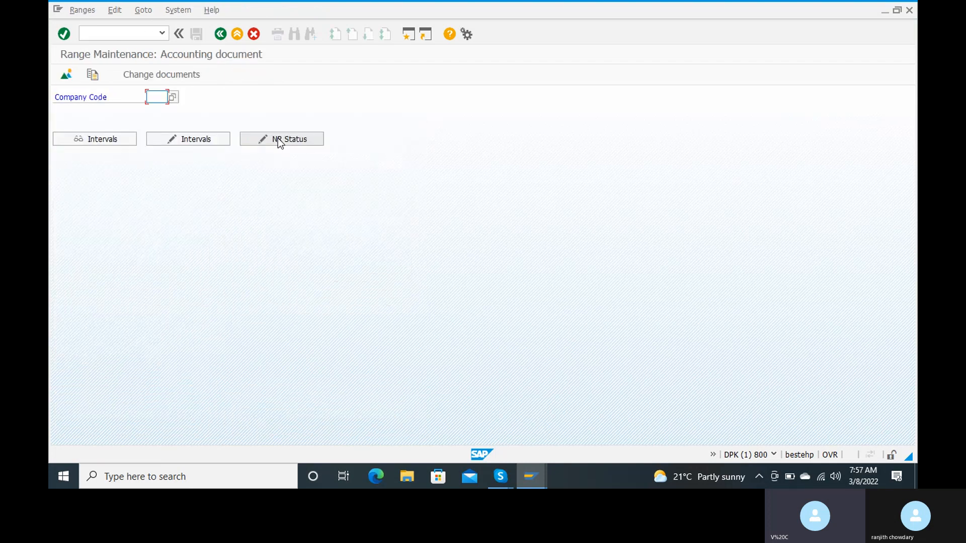
pyautogui.write('rcl5')
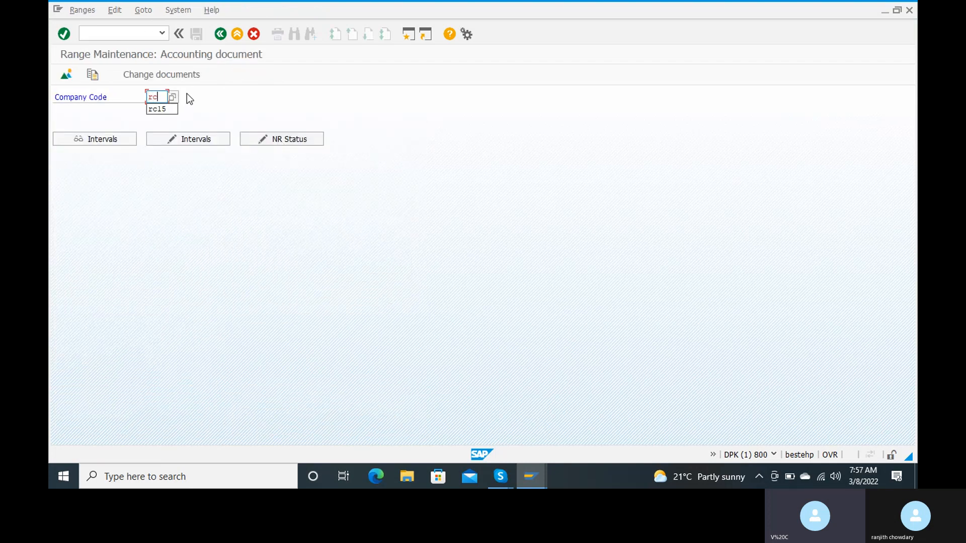
pyautogui.press('Tab')
pyautogui.press('Tab')
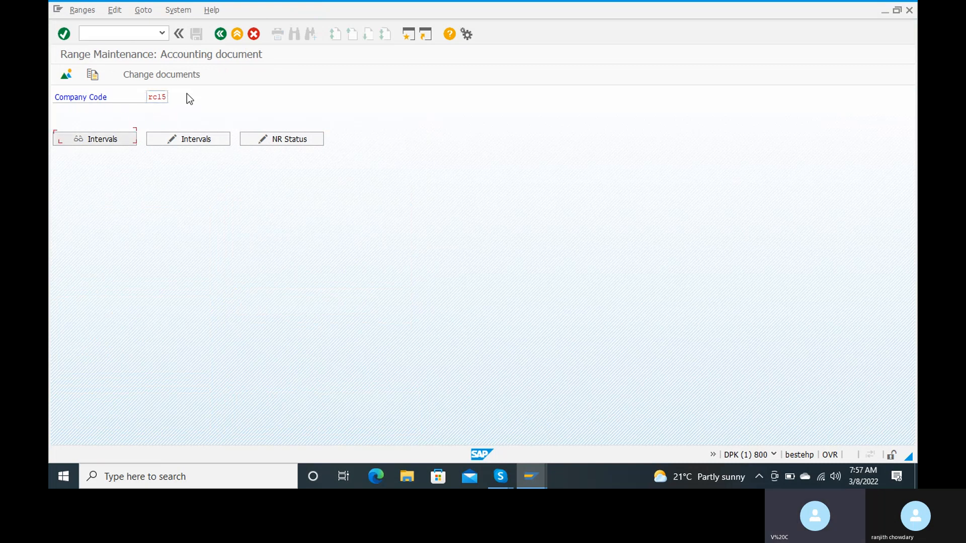
pyautogui.press('Return')
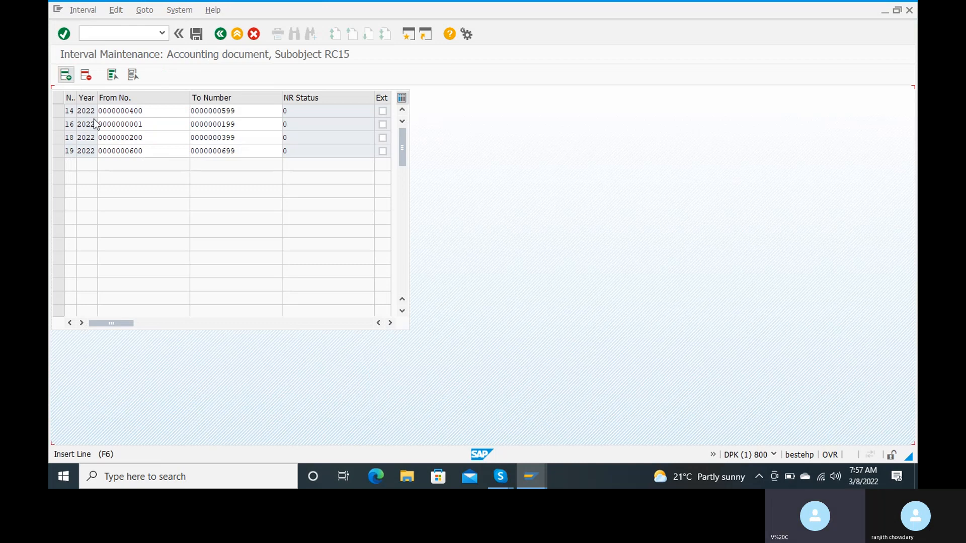
# Add RC15 interval 15 for year 2022 covering numbers 700 to 899
pyautogui.click(66, 75)
pyautogui.write('15')
pyautogui.press('Tab')
pyautogui.write('2022')
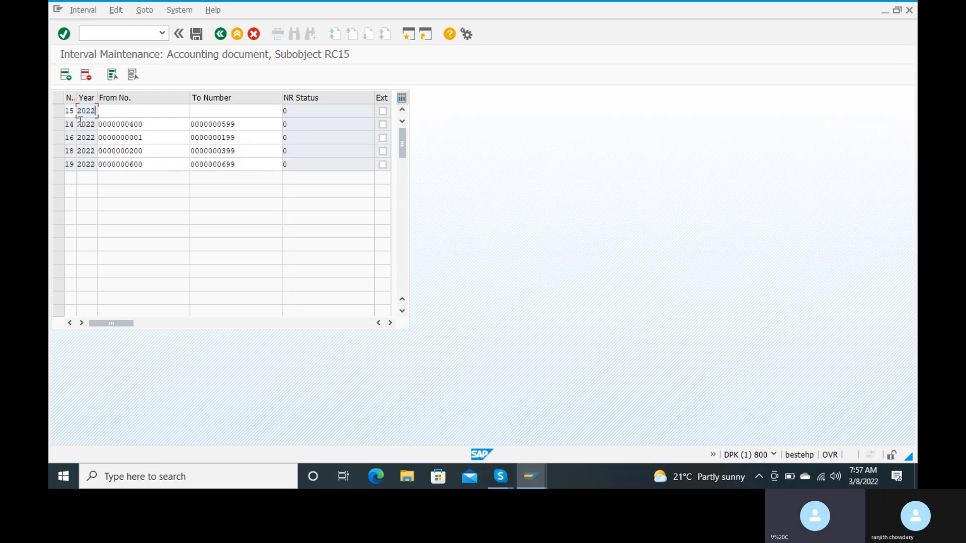
pyautogui.press('Tab')
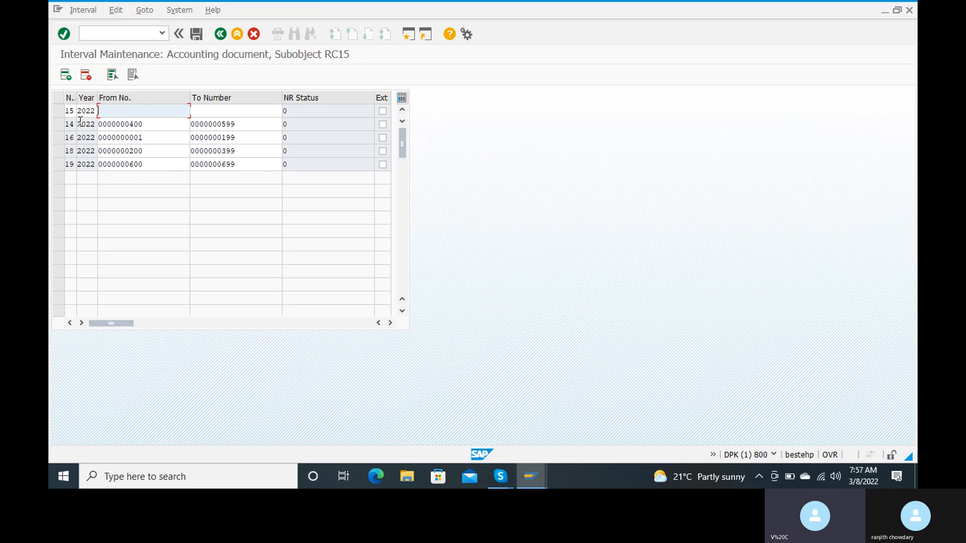
pyautogui.write('700')
pyautogui.press('Tab')
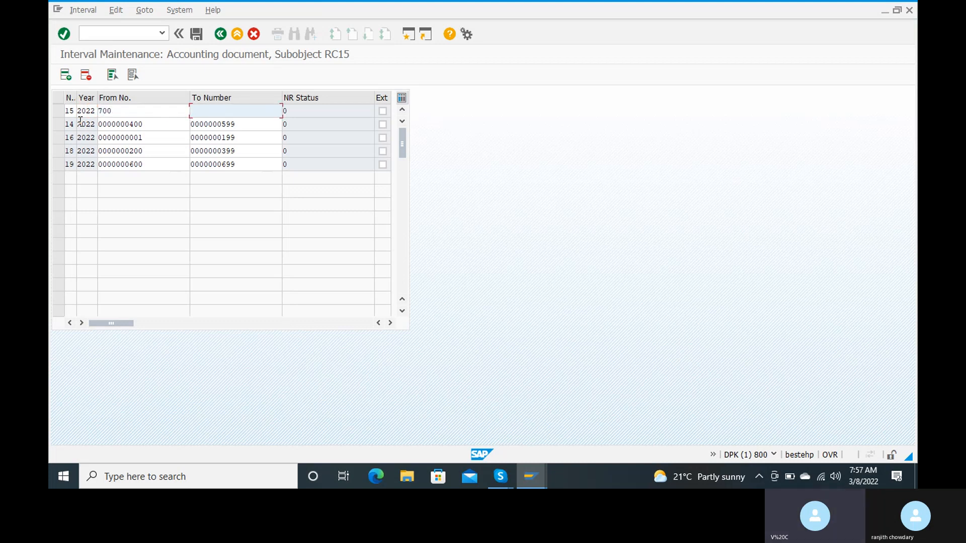
pyautogui.write('899')
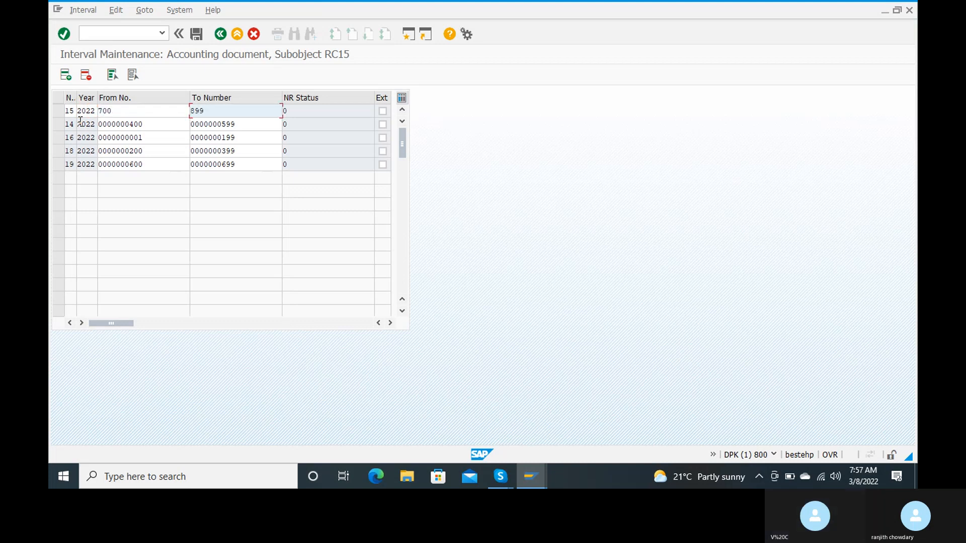
pyautogui.press('Return')
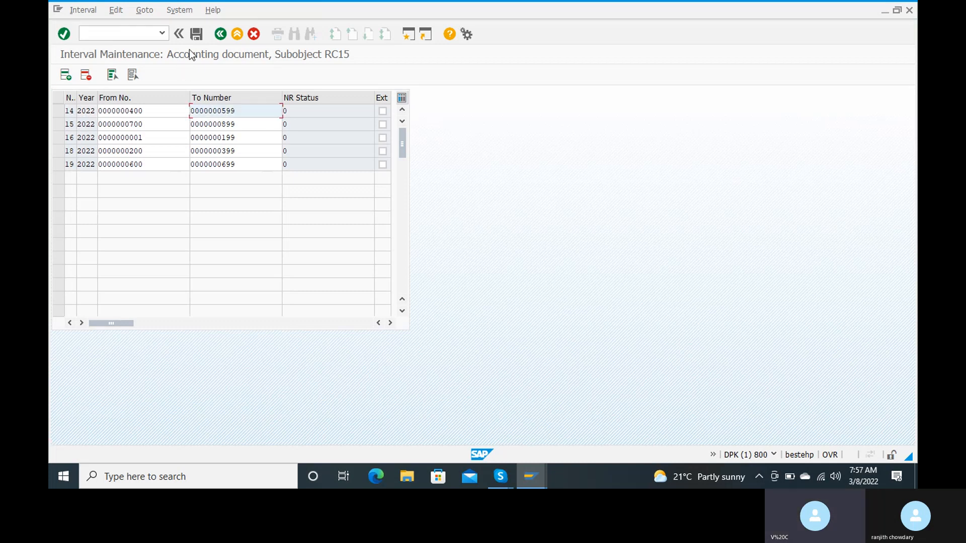
# Save the interval, acknowledge the transport notice, and return to SAP Easy Access with /n
pyautogui.click(195, 37)
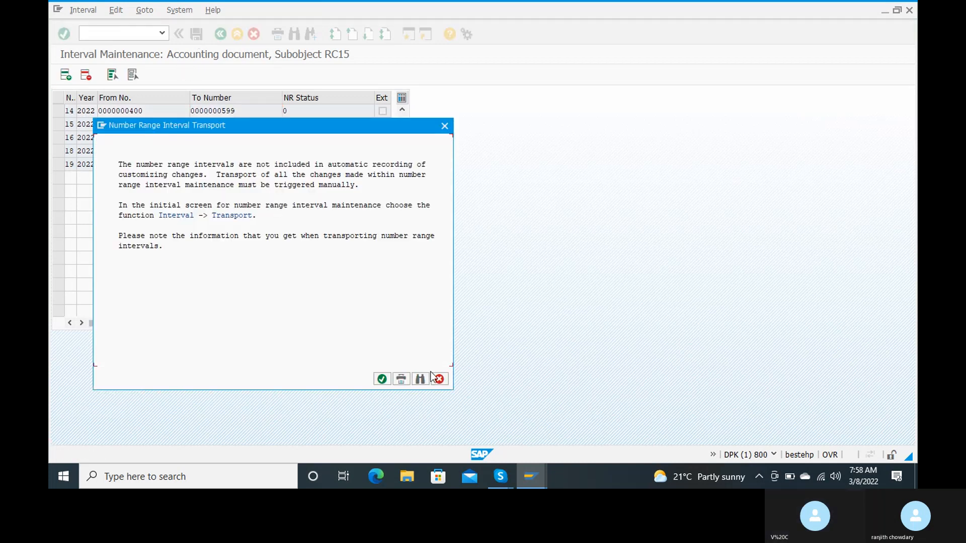
pyautogui.click(432, 377)
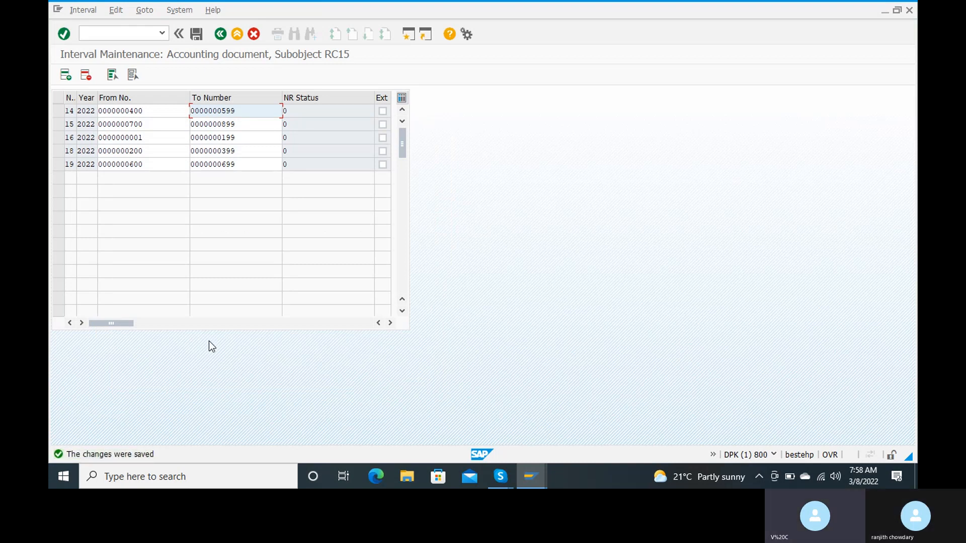
pyautogui.click(110, 33)
pyautogui.write('/n')
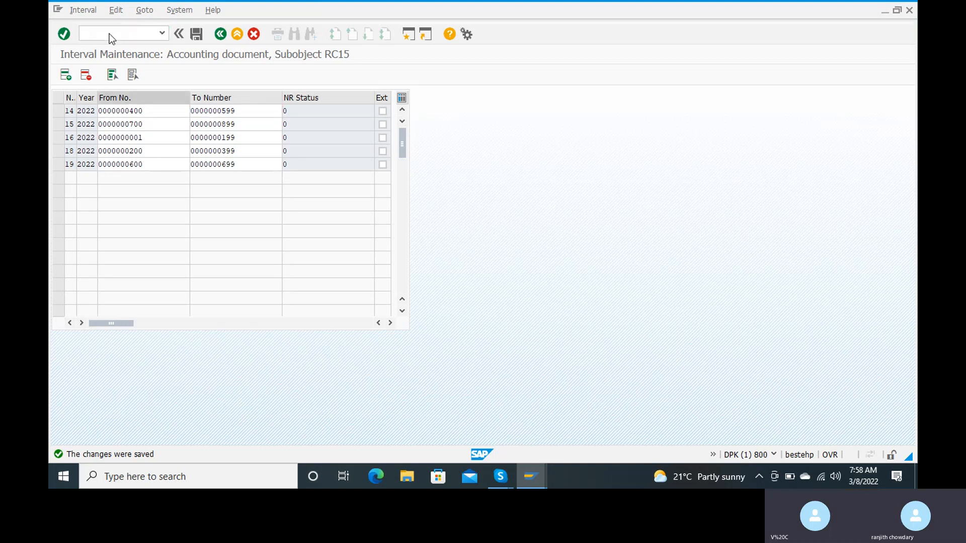
pyautogui.press('Return')
# Run OBA7 and scroll the document types list down to SA
pyautogui.write('o')
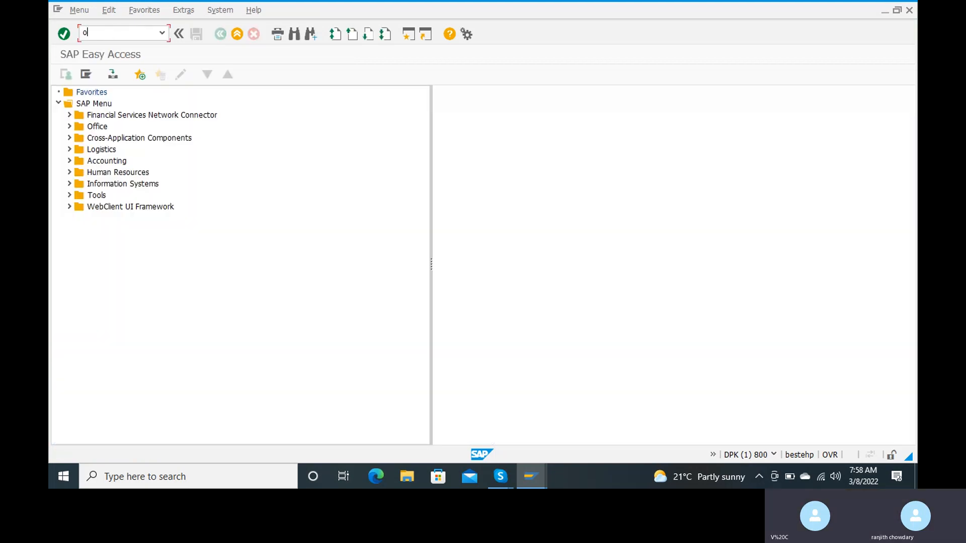
pyautogui.write('ba7')
pyautogui.press('Return')
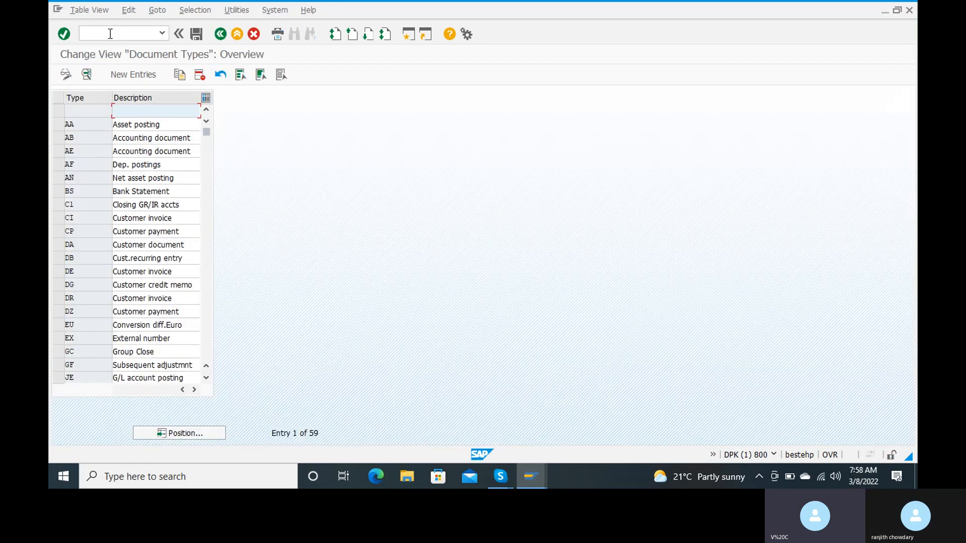
pyautogui.scroll(-3, 71, 231)
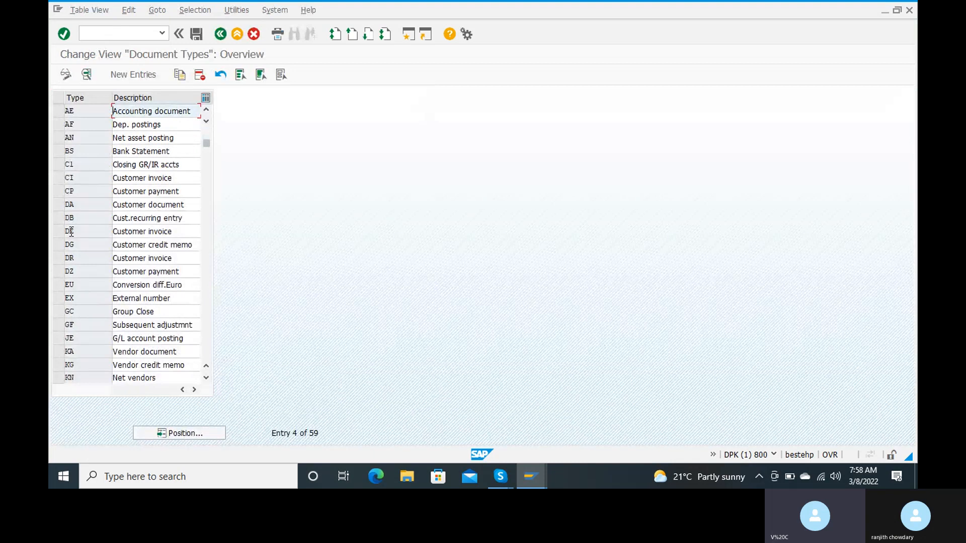
pyautogui.scroll(4, 71, 231)
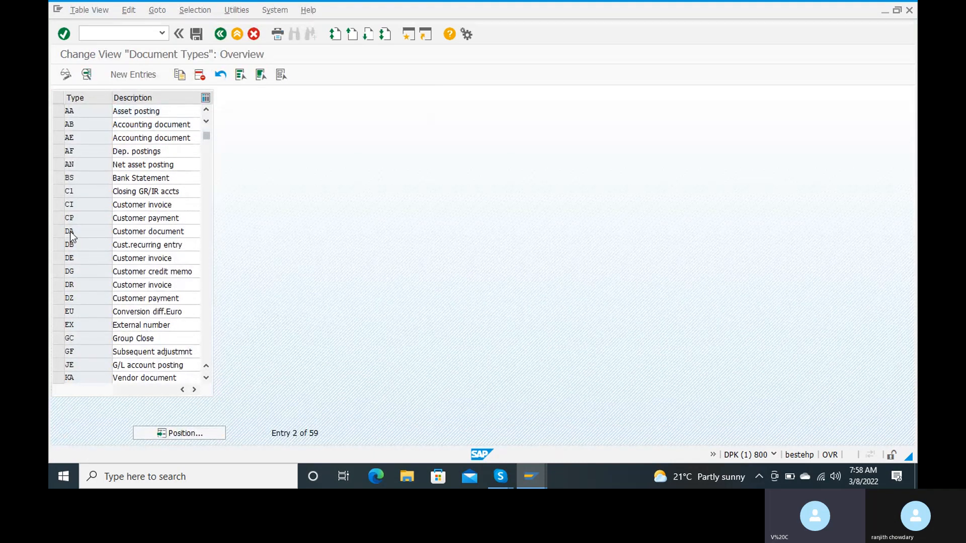
pyautogui.scroll(-3, 71, 231)
pyautogui.scroll(-2, 83, 181)
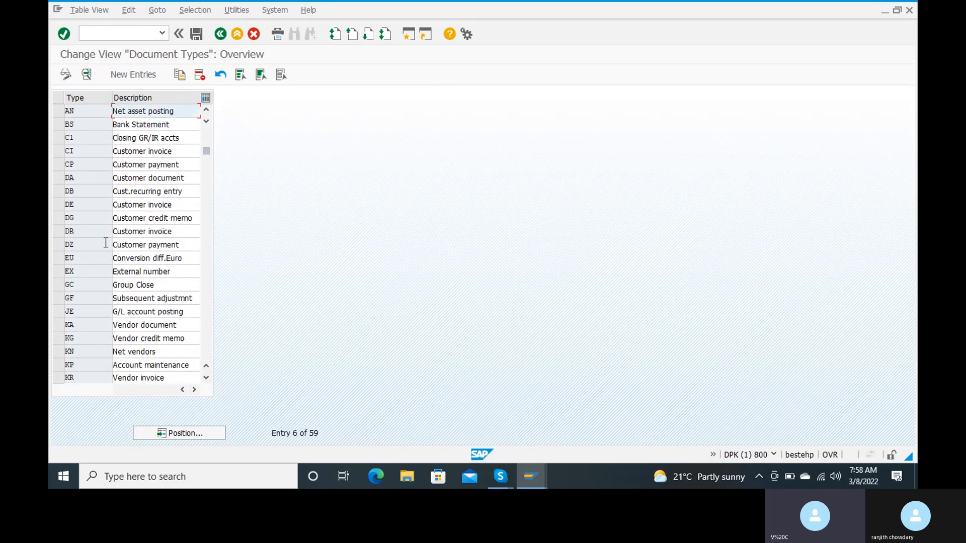
pyautogui.scroll(-3, 106, 279)
pyautogui.scroll(-1, 106, 280)
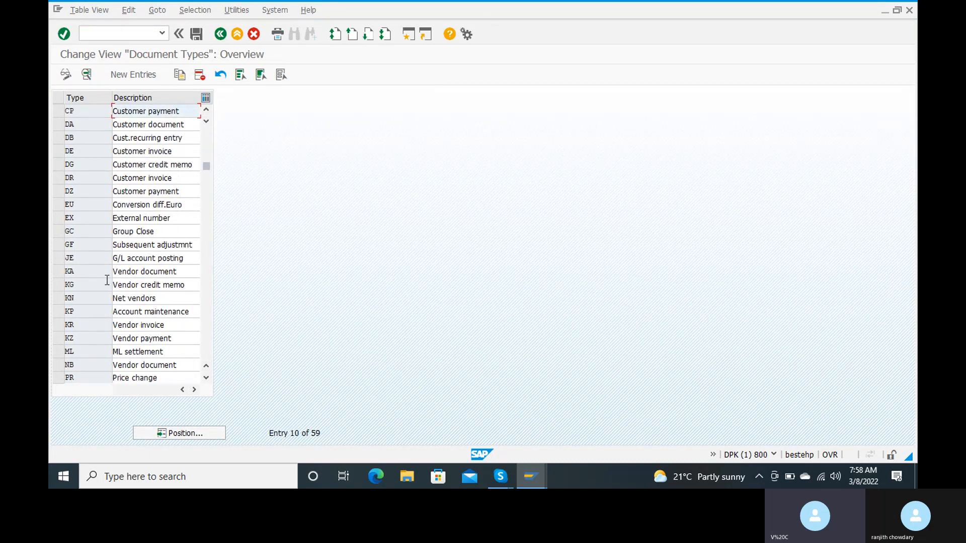
pyautogui.scroll(-1, 107, 282)
pyautogui.scroll(-6, 106, 284)
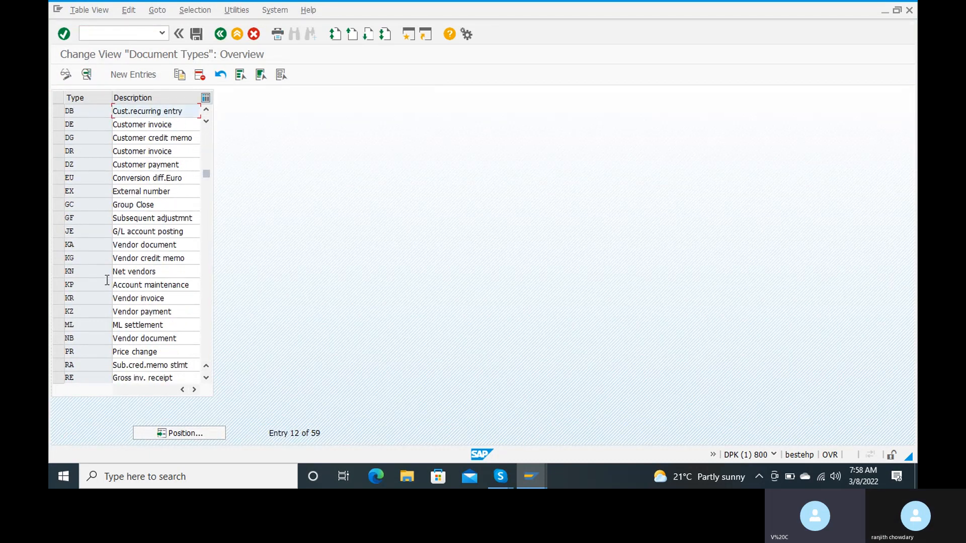
pyautogui.scroll(-4, 106, 284)
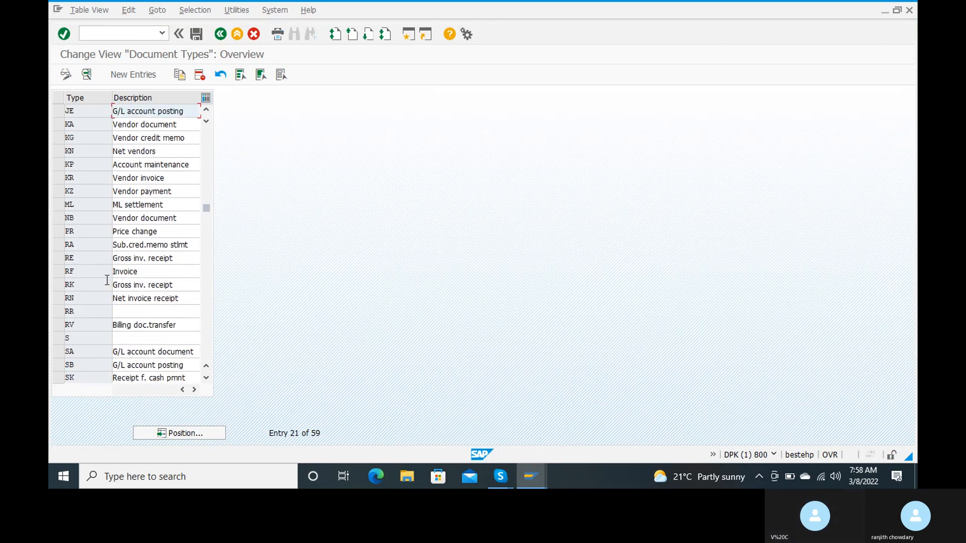
pyautogui.scroll(-2, 107, 281)
pyautogui.scroll(-2, 107, 279)
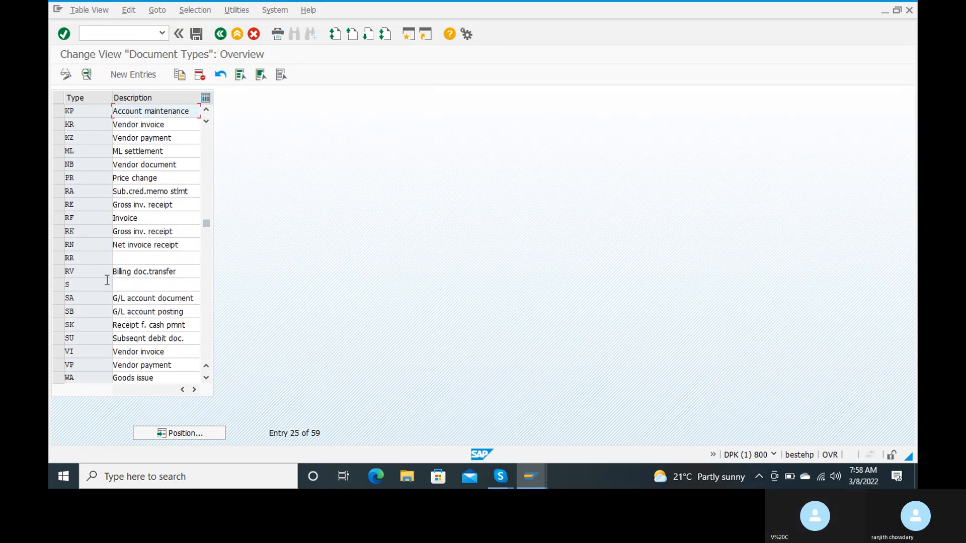
# Open document type SA (G/L account document) and its number range information
pyautogui.click(90, 299)
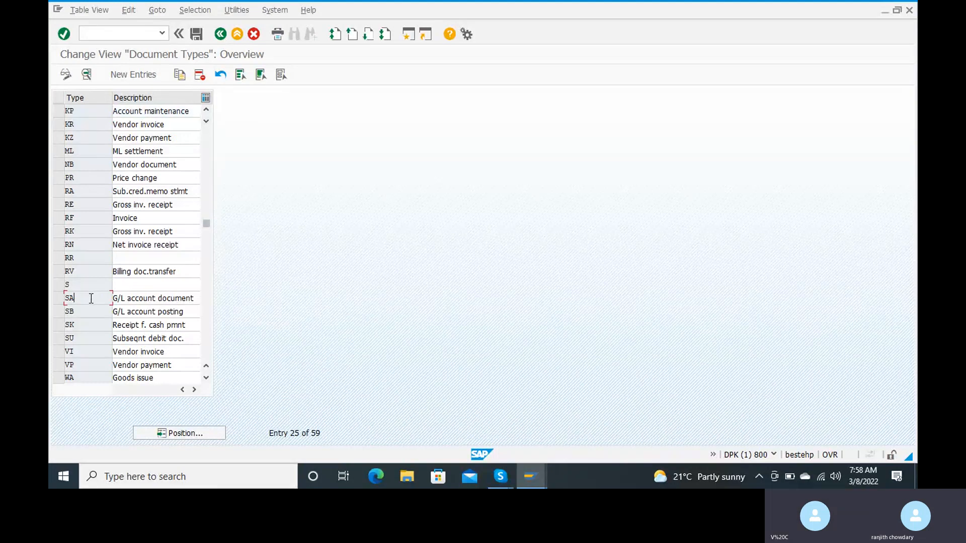
pyautogui.doubleClick(90, 301)
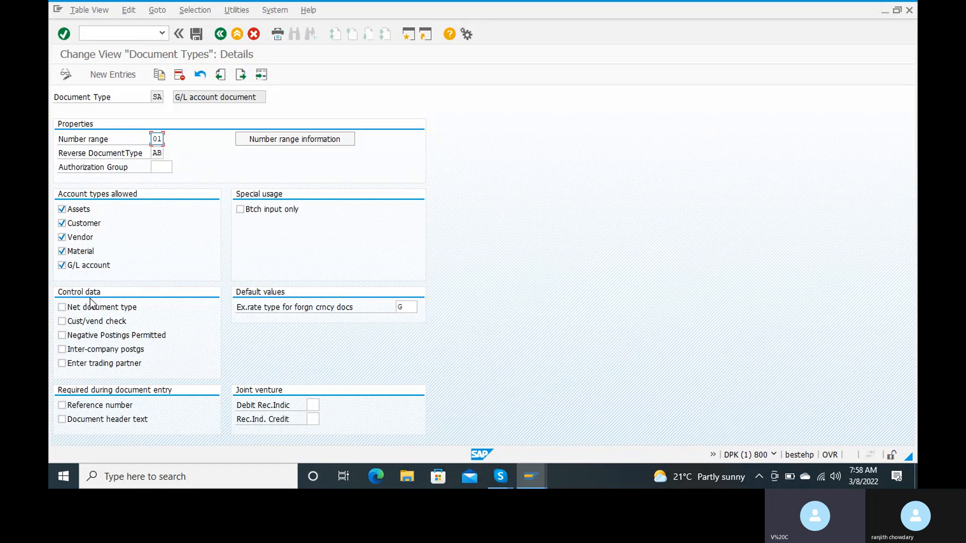
pyautogui.click(330, 141)
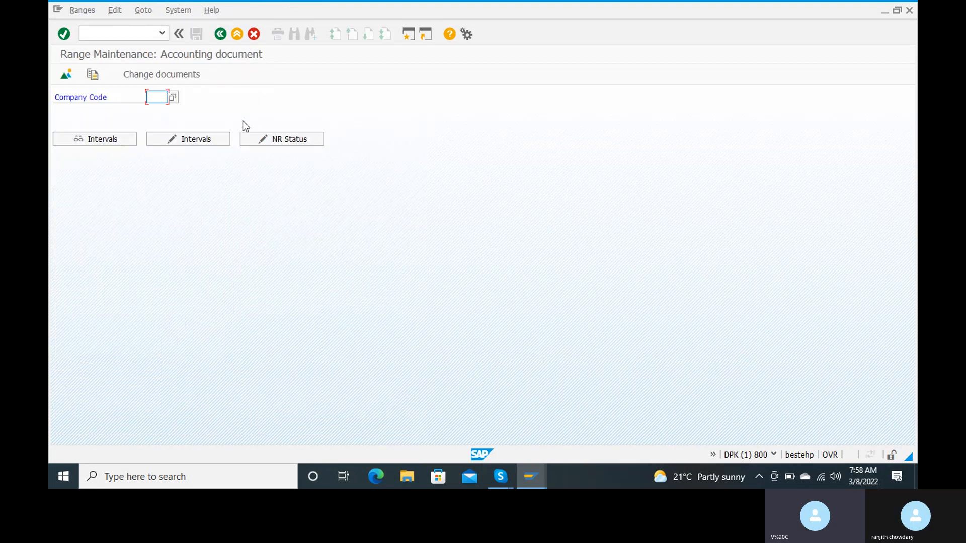
# Enter company code RC15 and open its intervals for change with a new empty row
pyautogui.write('rc15')
pyautogui.click(202, 144)
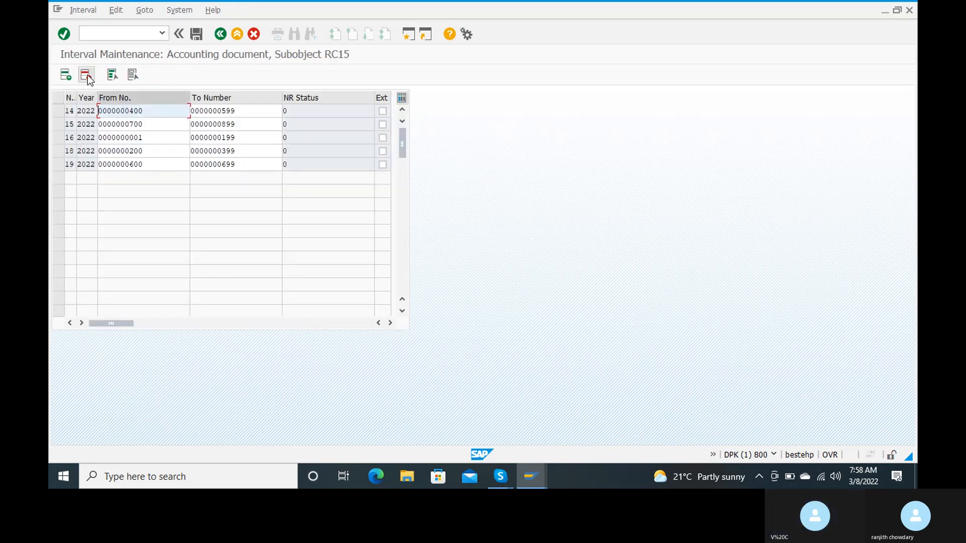
pyautogui.click(64, 77)
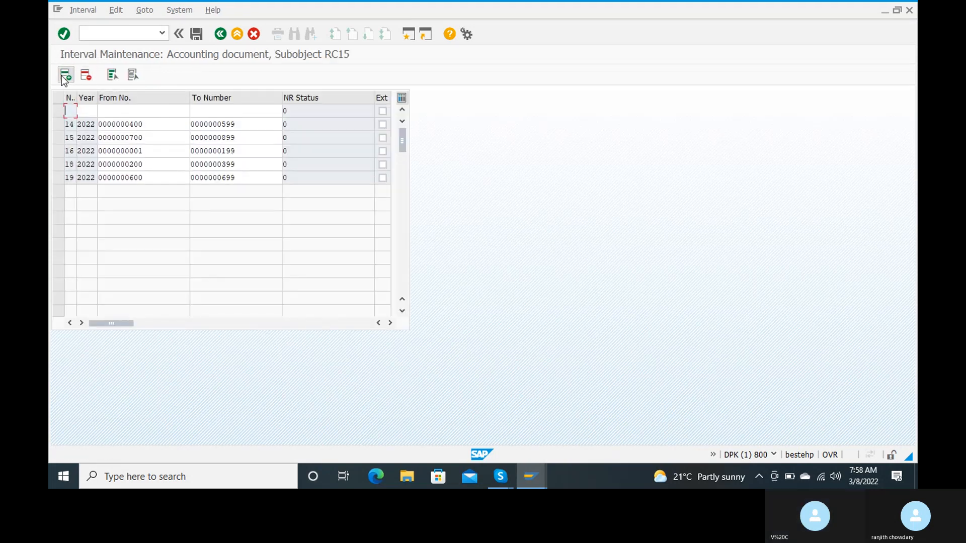
# Fill in interval 01 for year 2022 from 800 to 999
pyautogui.write('01')
pyautogui.press('Tab')
pyautogui.write('2022')
pyautogui.press('Tab')
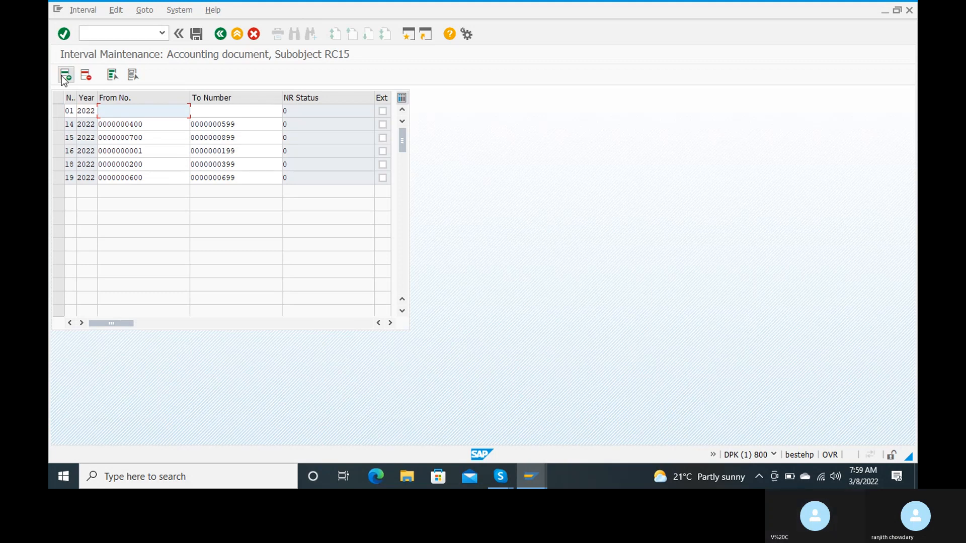
pyautogui.write('800')
pyautogui.press('Tab')
pyautogui.write('999')
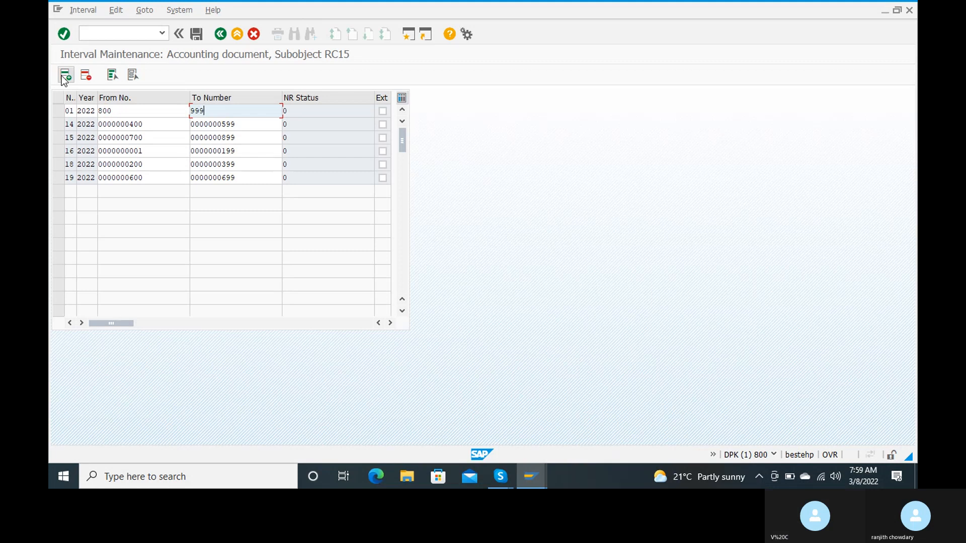
pyautogui.press('Return')
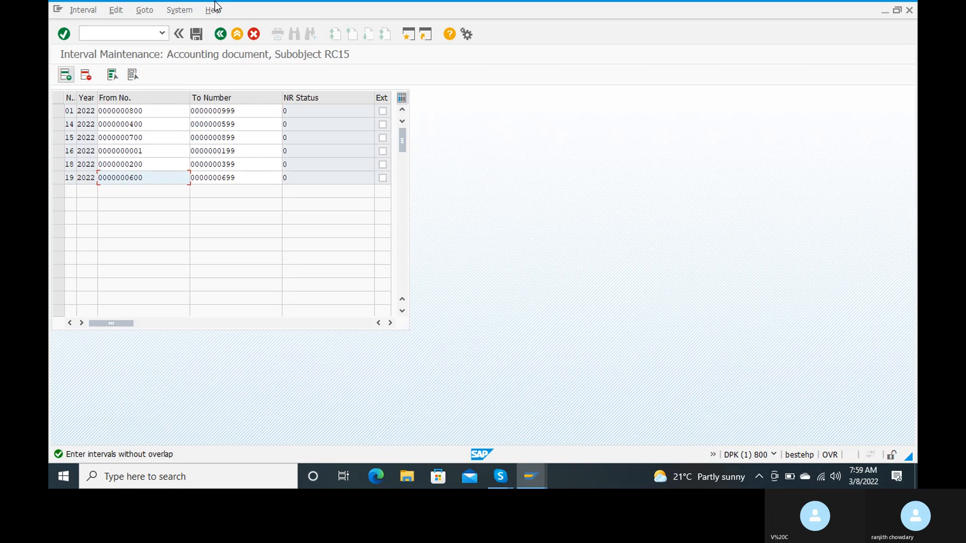
# Change interval 01's From No. from 800 to 900
pyautogui.click(199, 41)
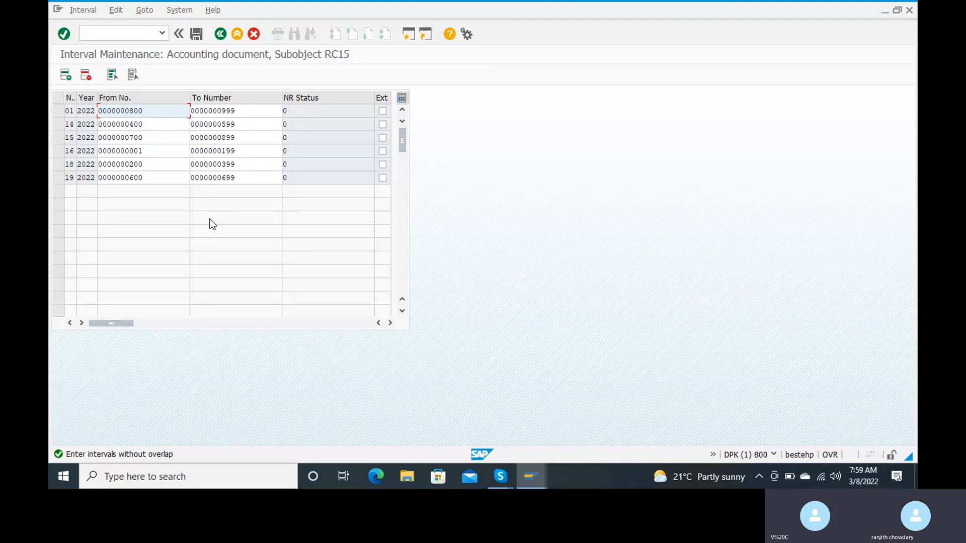
pyautogui.click(197, 34)
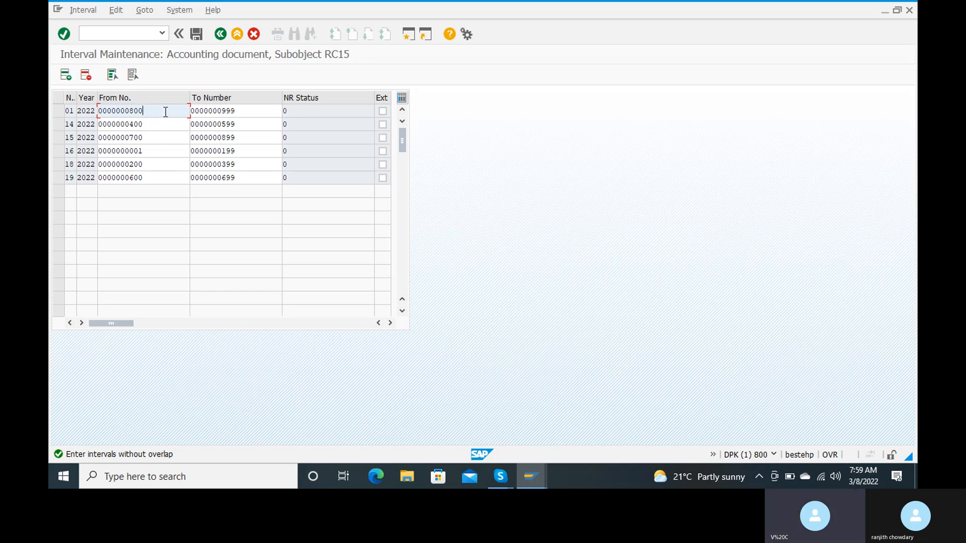
pyautogui.press('BackSpace')
pyautogui.press('BackSpace')
pyautogui.press('BackSpace')
pyautogui.press('BackSpace')
pyautogui.press('BackSpace')
pyautogui.press('BackSpace')
pyautogui.press('BackSpace')
pyautogui.press('BackSpace')
pyautogui.press('BackSpace')
pyautogui.press('BackSpace')
pyautogui.write('900')
pyautogui.press('Tab')
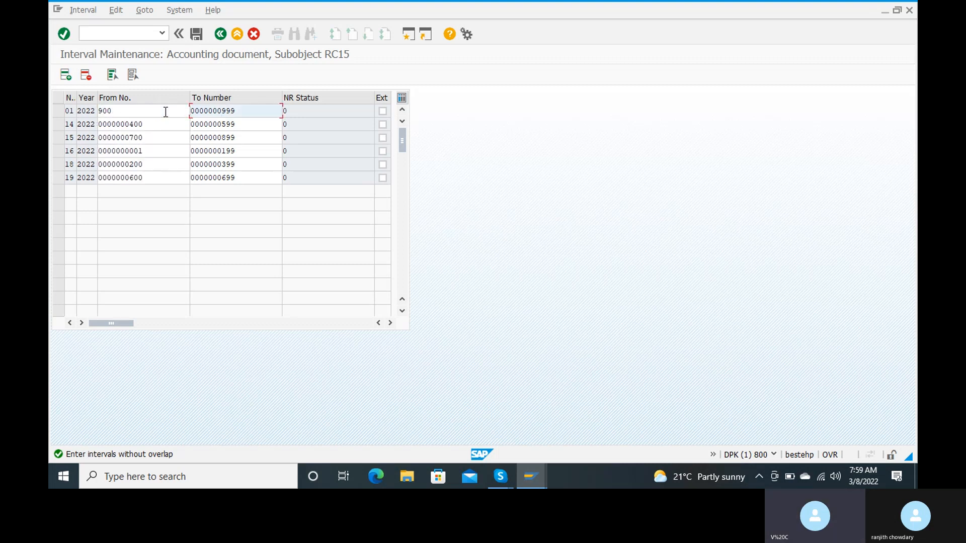
pyautogui.press('Return')
# Set interval 01's To Number to 1100 and save, dismissing the transport notice
pyautogui.doubleClick(255, 110)
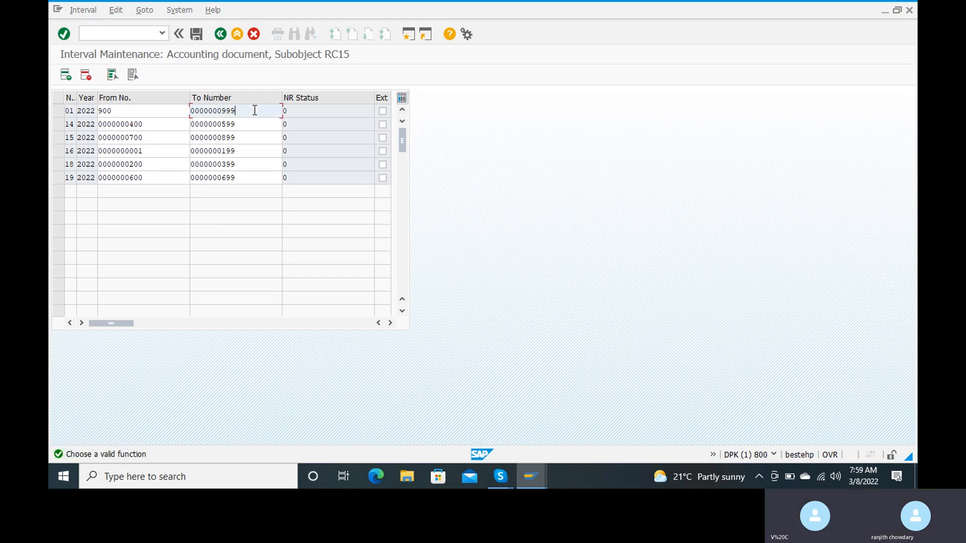
pyautogui.press('End')
pyautogui.press('BackSpace')
pyautogui.press('BackSpace')
pyautogui.press('BackSpace')
pyautogui.press('BackSpace')
pyautogui.press('BackSpace')
pyautogui.press('BackSpace')
pyautogui.press('BackSpace')
pyautogui.press('BackSpace')
pyautogui.press('BackSpace')
pyautogui.press('BackSpace')
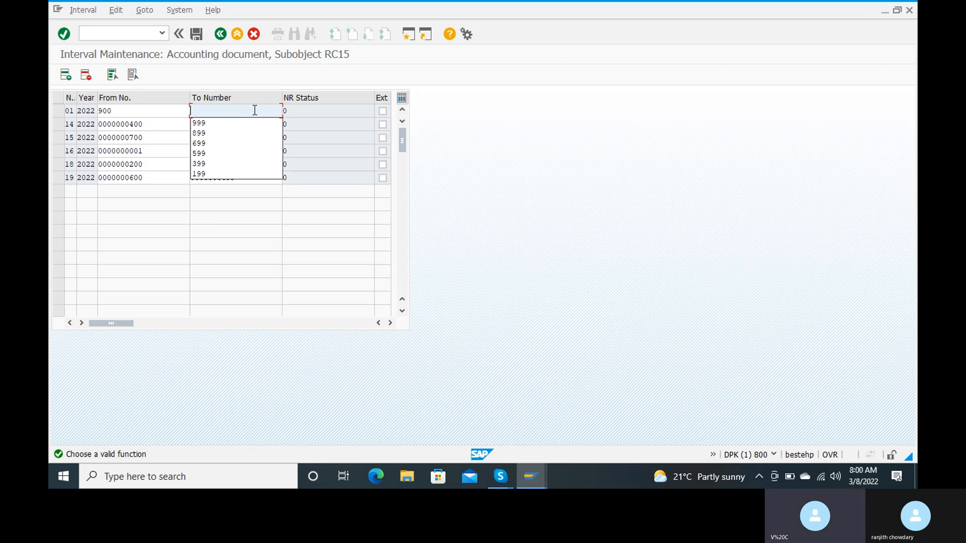
pyautogui.write('1100')
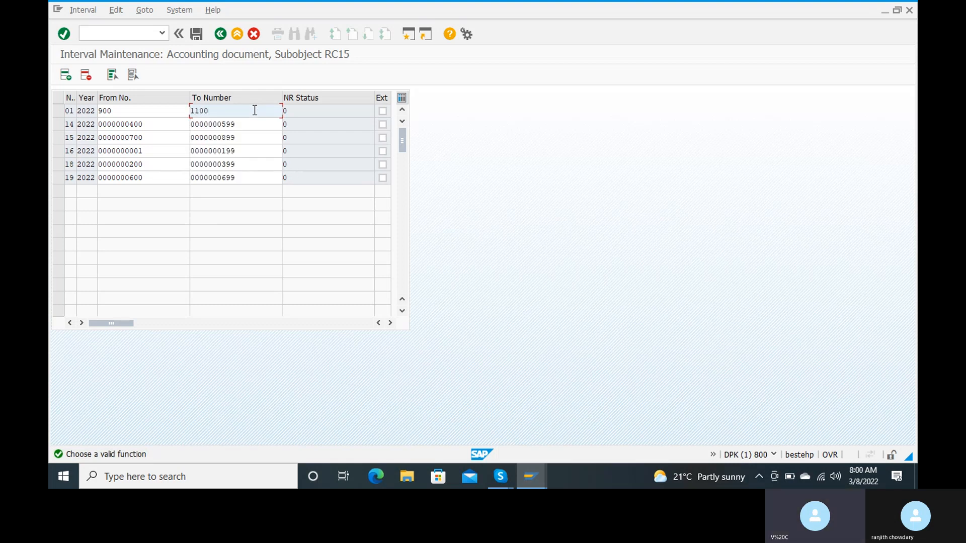
pyautogui.press('Return')
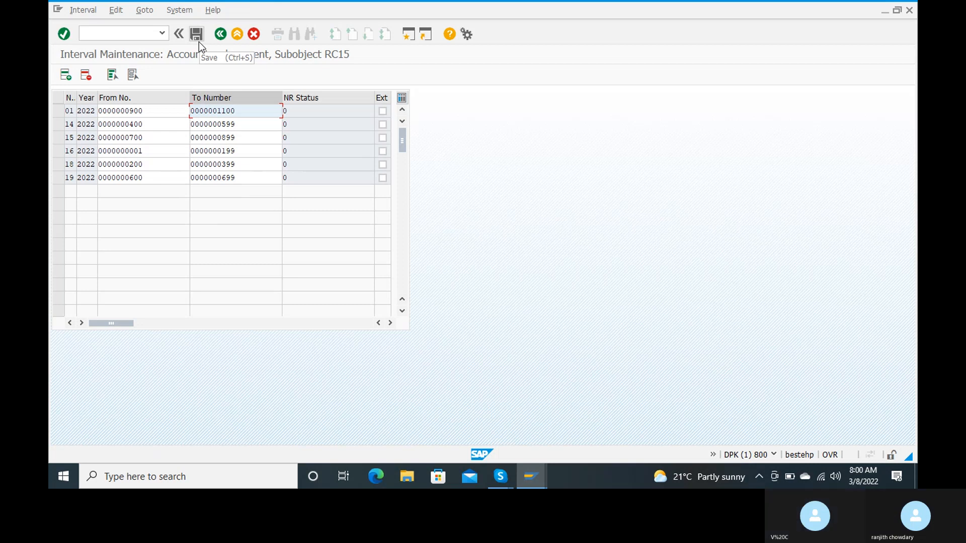
pyautogui.click(197, 38)
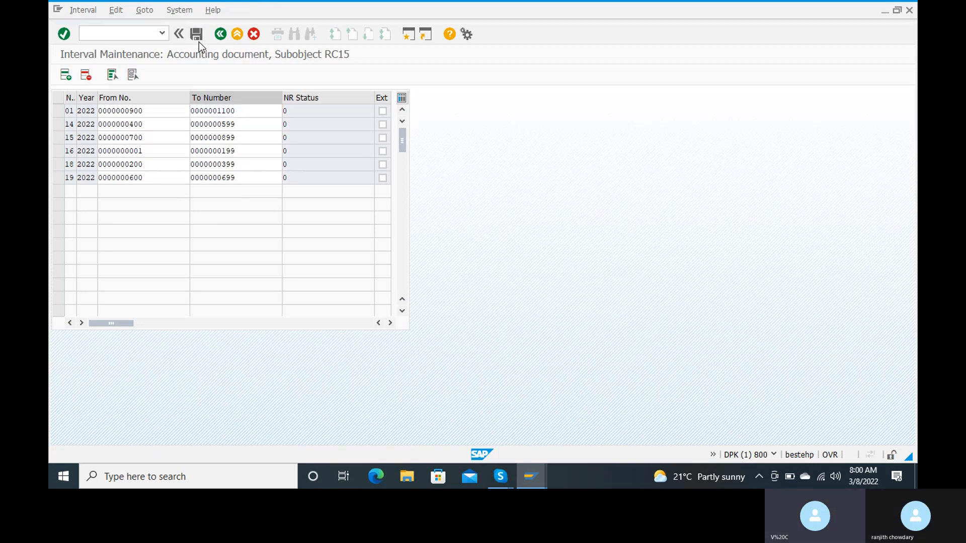
pyautogui.press('Return')
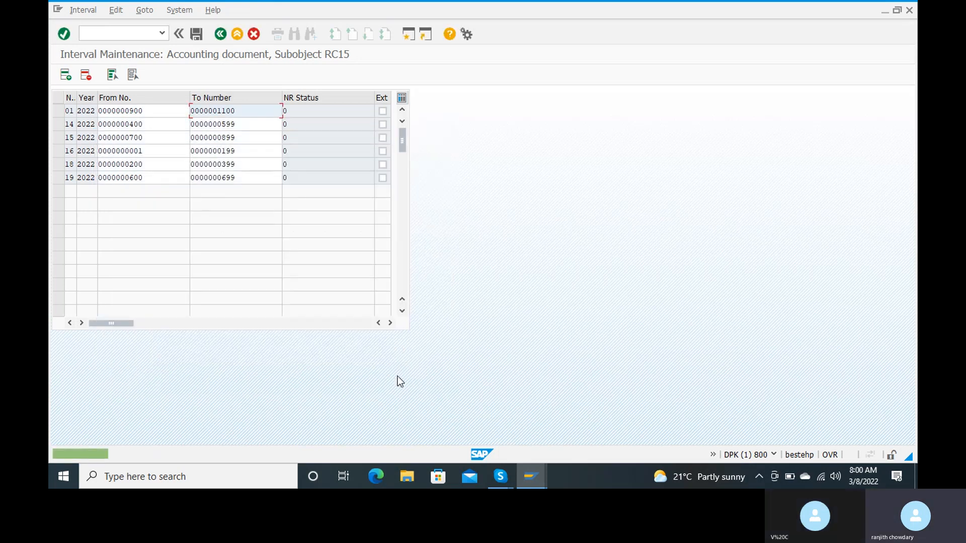
# Back out to the Document Types overview and enter transaction /nfbn1
pyautogui.click(220, 34)
pyautogui.click(220, 34)
pyautogui.click(220, 34)
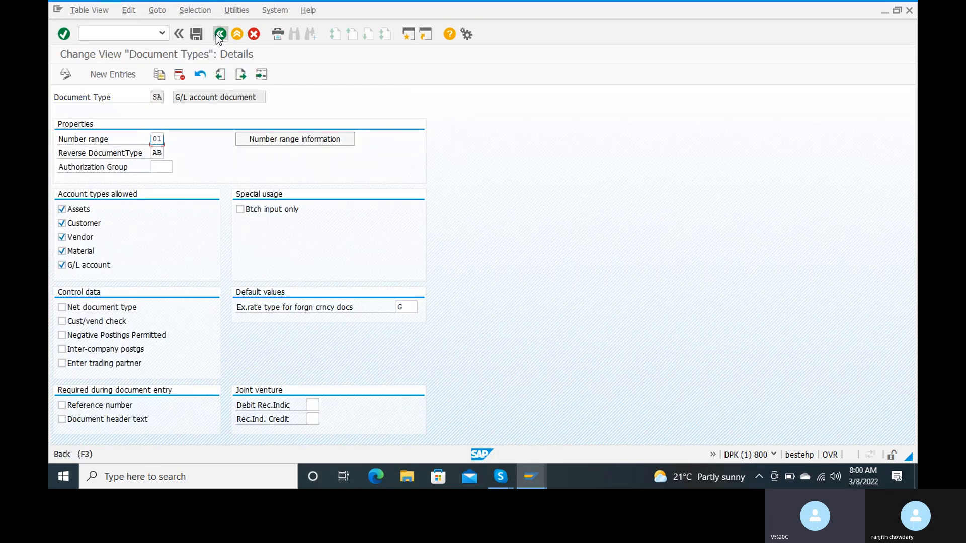
pyautogui.click(219, 35)
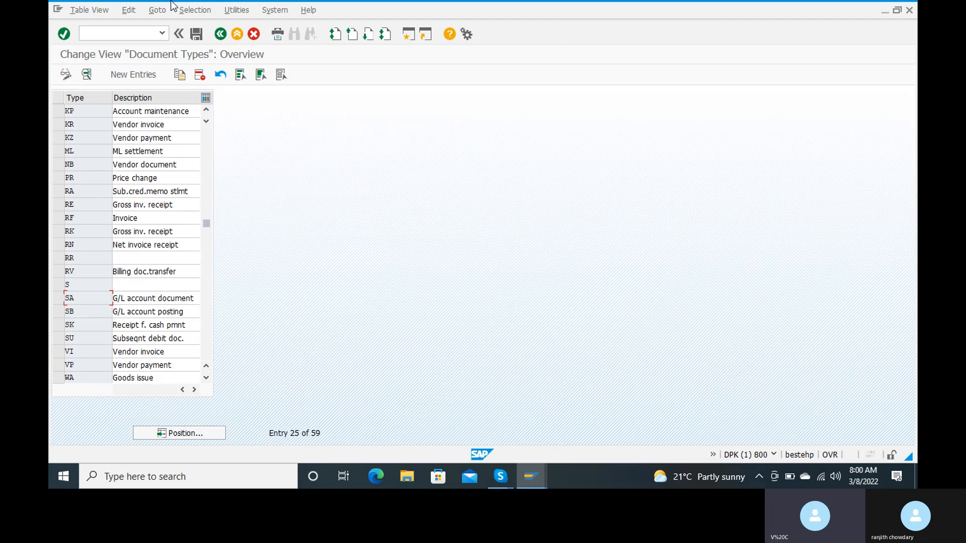
pyautogui.click(120, 35)
pyautogui.write('/nfbn1')
# In FBN1, pick company code RC15 from history and view its intervals in change mode
pyautogui.press('Return')
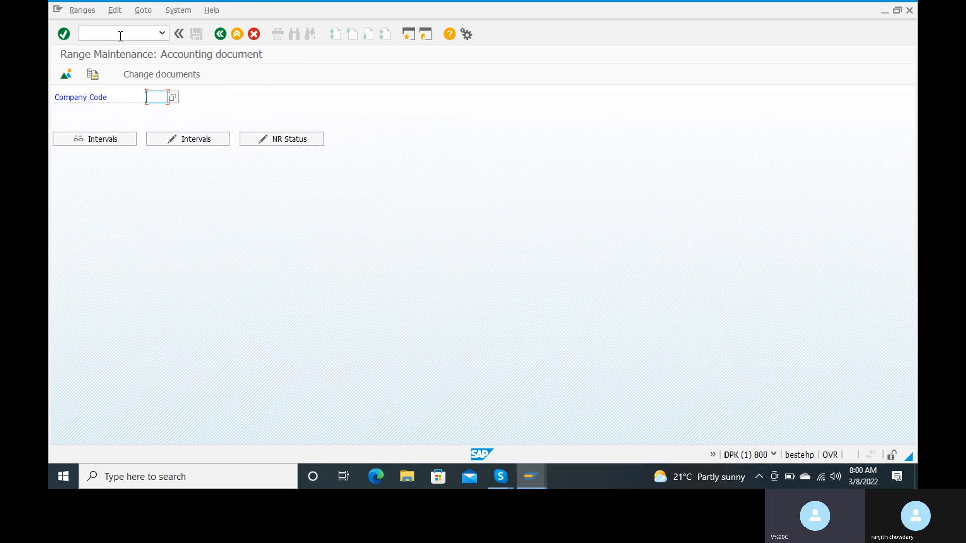
pyautogui.write('r')
pyautogui.click(157, 109)
pyautogui.click(203, 141)
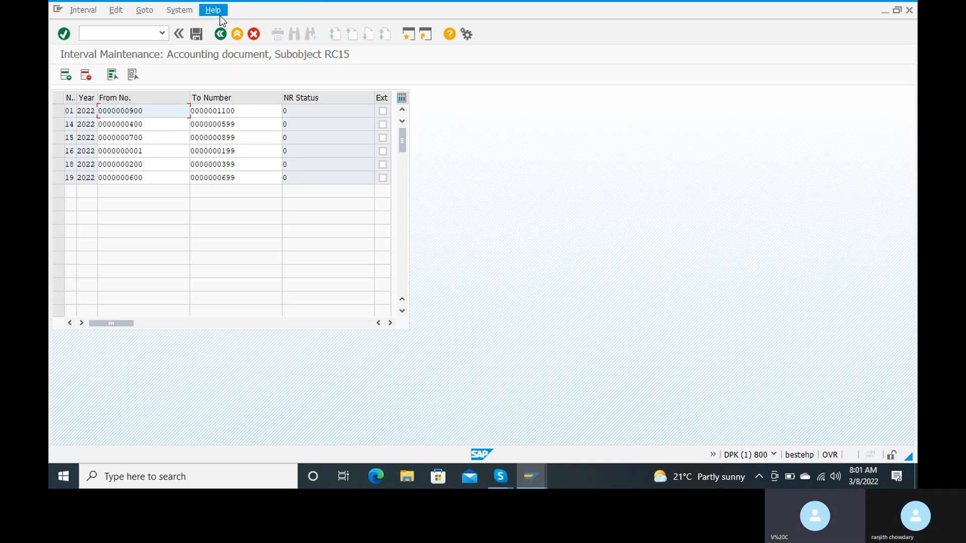
# Return to range maintenance and enter transaction /noba4
pyautogui.click(219, 33)
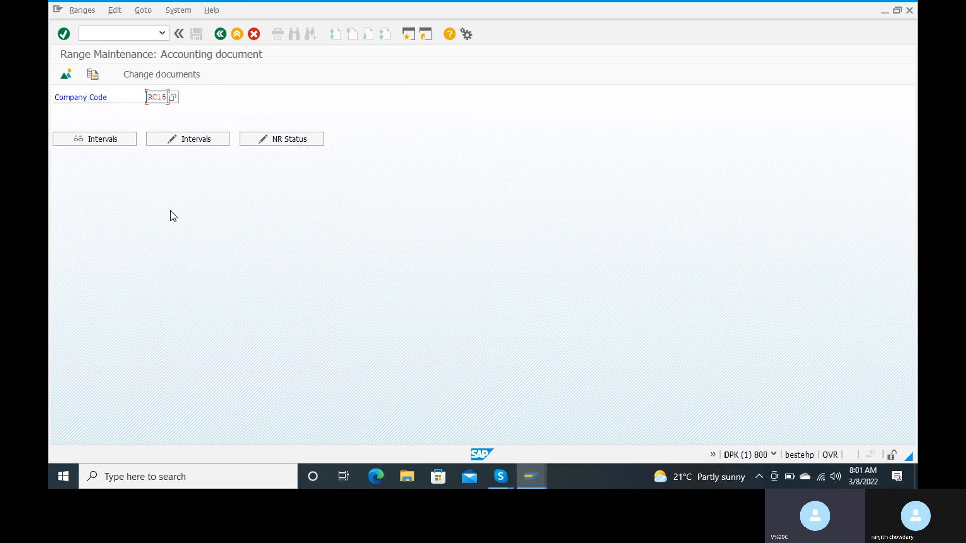
pyautogui.click(127, 33)
pyautogui.write('/n')
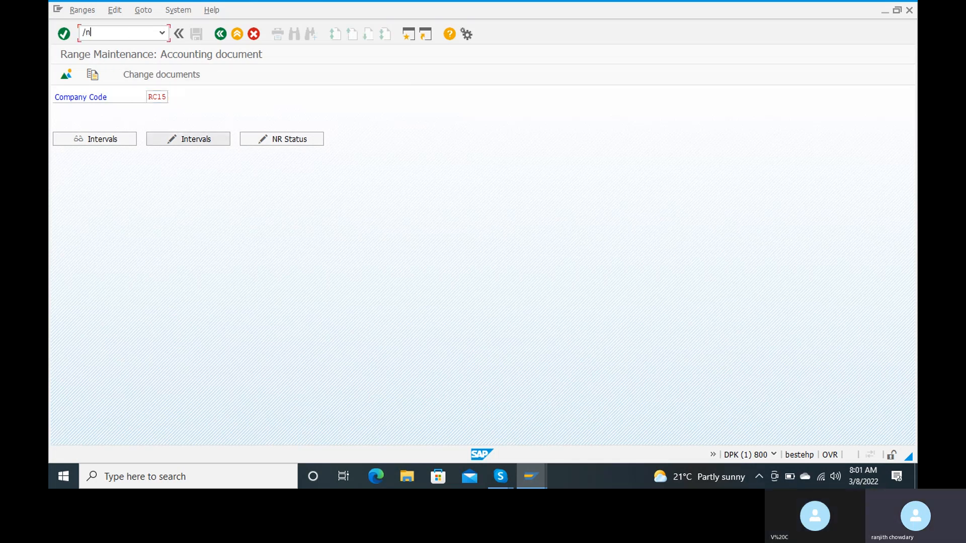
pyautogui.write('oba4')
# Open OBA4 FI tolerance groups for users and start a New Entries form
pyautogui.press('Return')
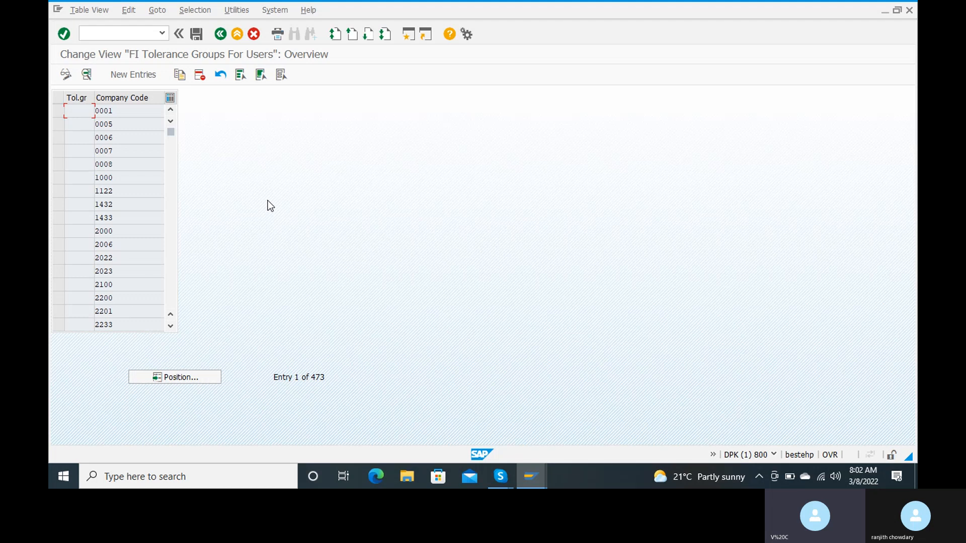
pyautogui.click(142, 80)
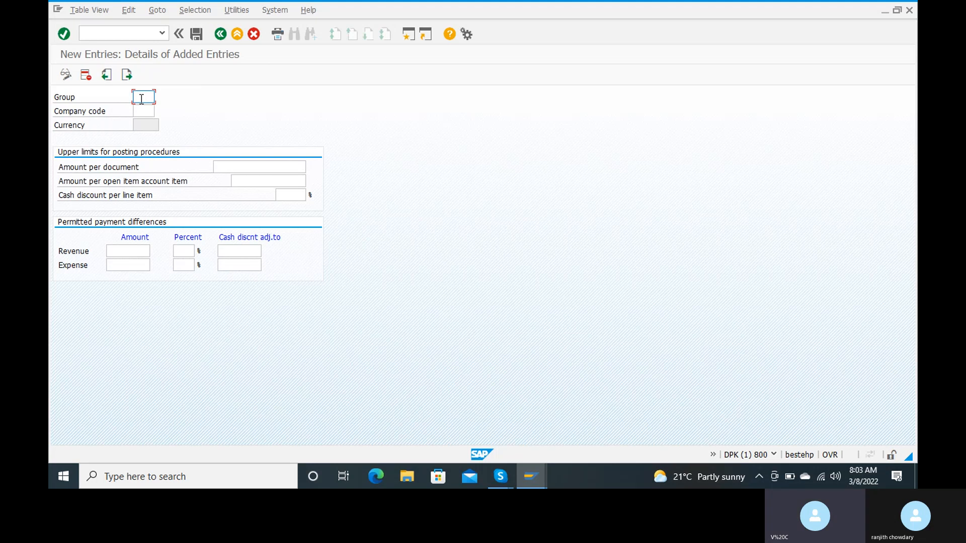
# Enter group ranj, company code RC15, and 999999999 for amount per document and per open item
pyautogui.write('ranj')
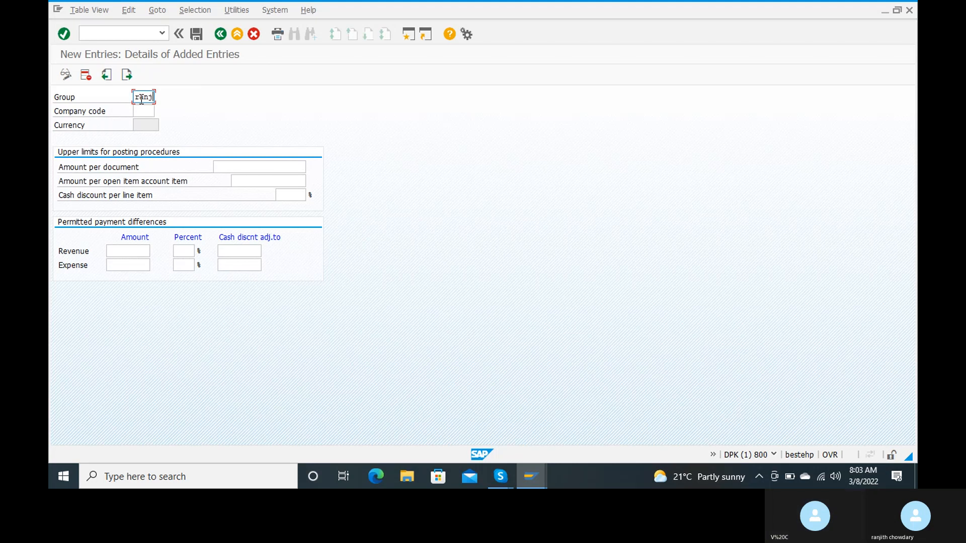
pyautogui.press('Tab')
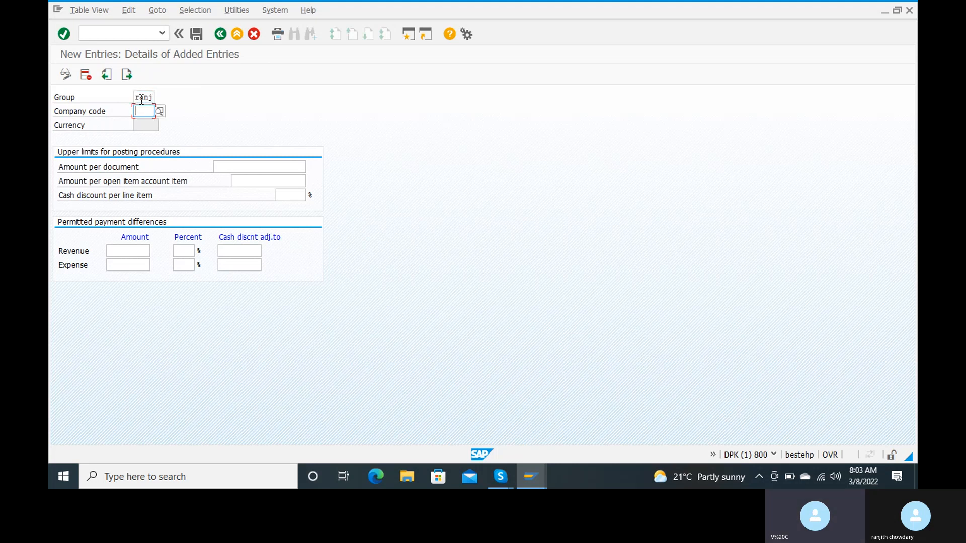
pyautogui.write('rc')
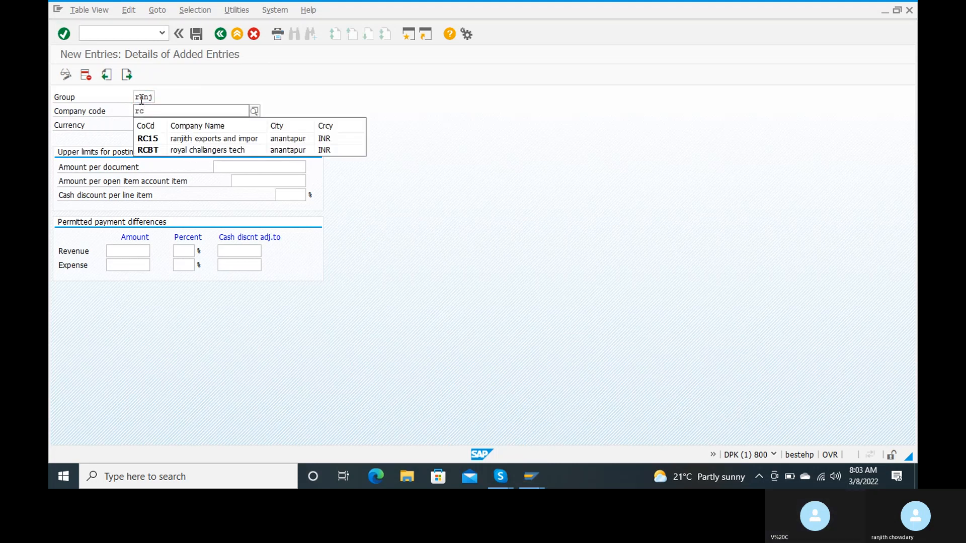
pyautogui.click(168, 142)
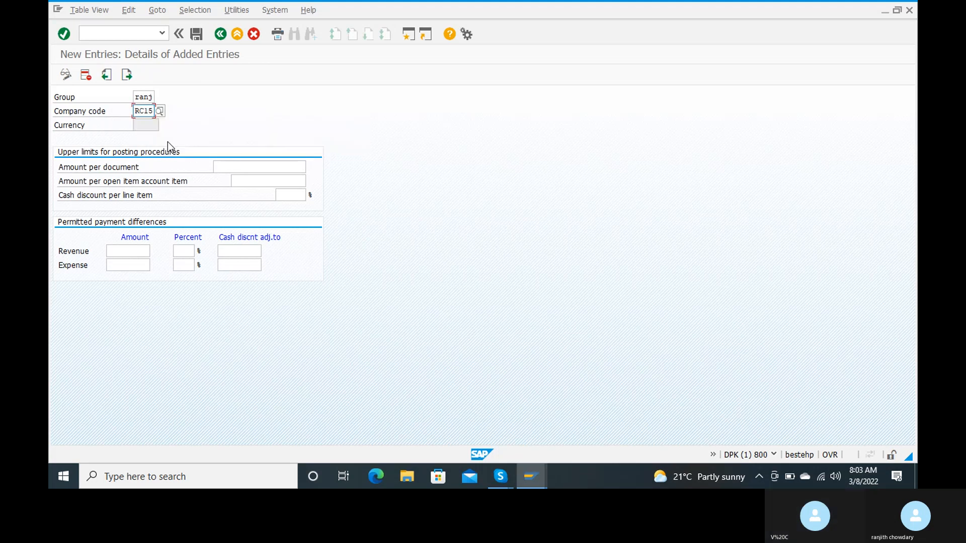
pyautogui.press('Tab')
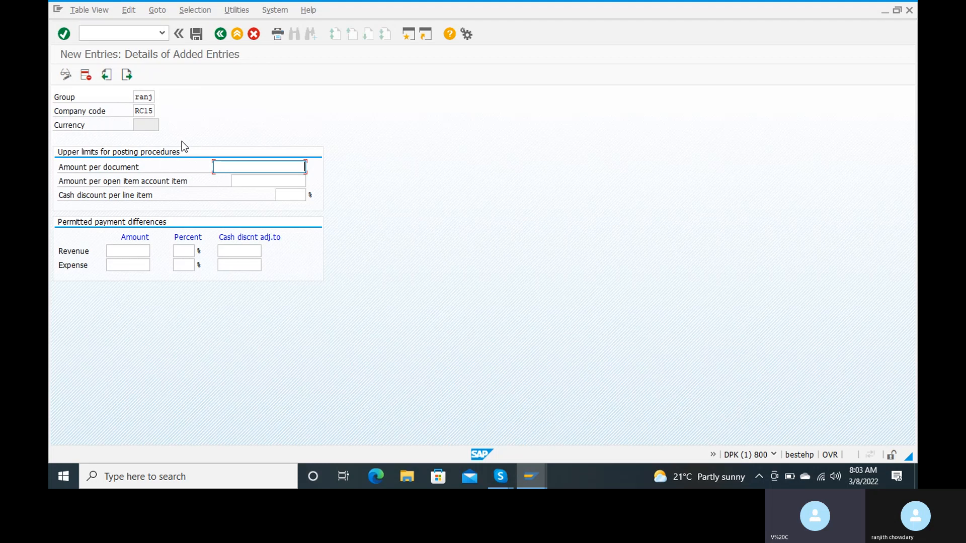
pyautogui.write('10000')
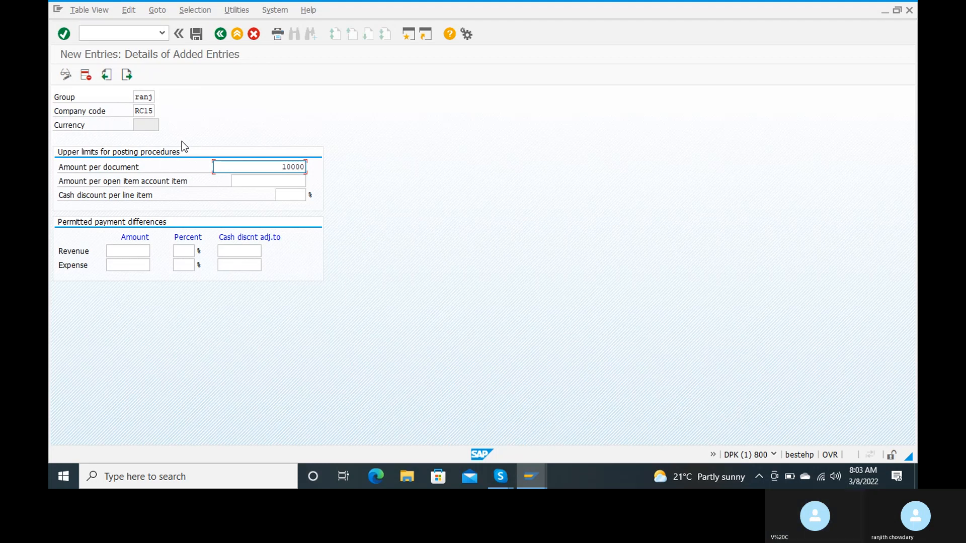
pyautogui.write('0')
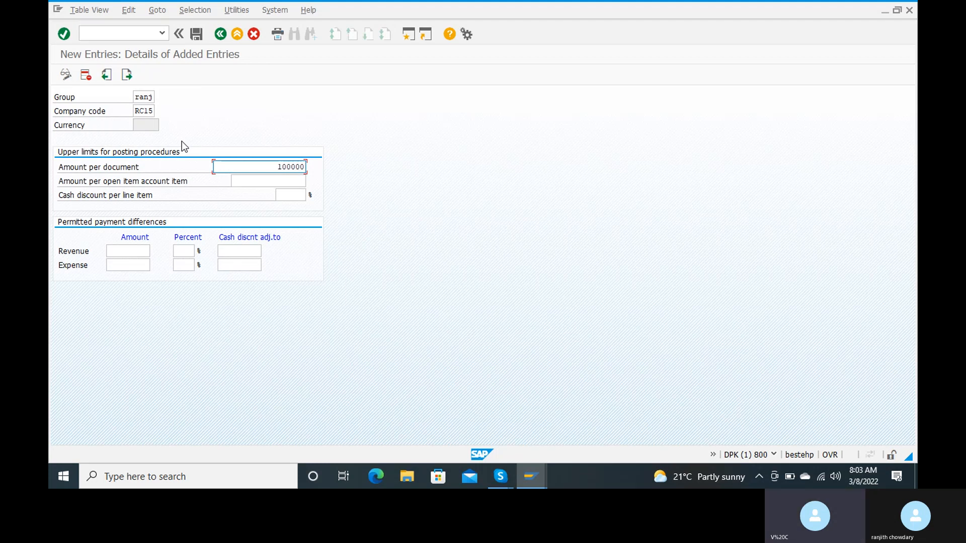
pyautogui.press('BackSpace')
pyautogui.press('BackSpace')
pyautogui.press('BackSpace')
pyautogui.press('BackSpace')
pyautogui.press('BackSpace')
pyautogui.press('BackSpace')
pyautogui.write('99999999')
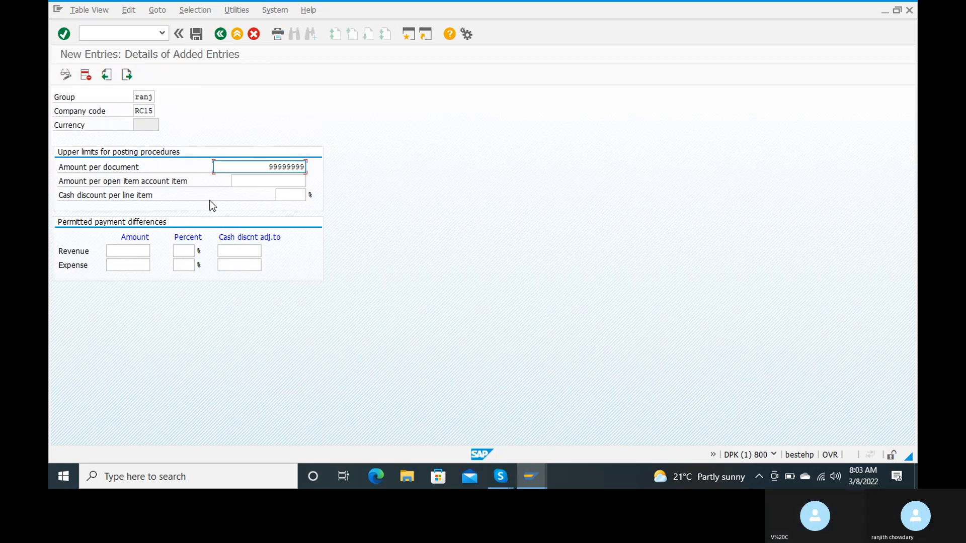
pyautogui.write('9')
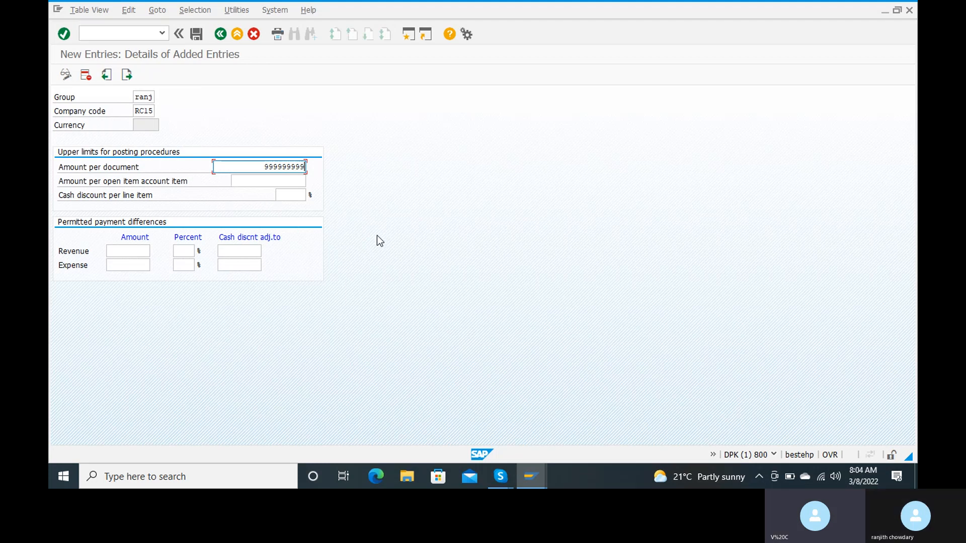
pyautogui.click(276, 179)
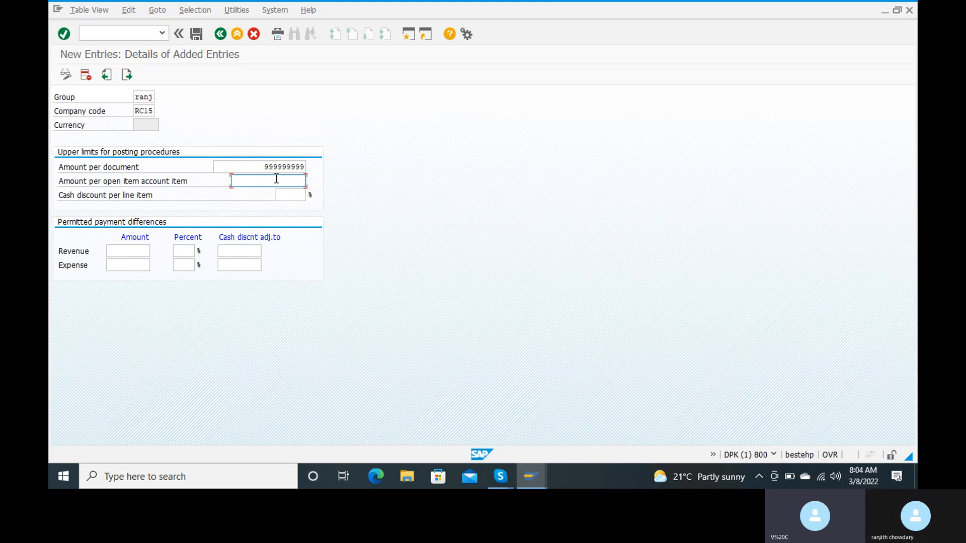
pyautogui.write('999999999')
# Enter amount 100, 5 percent and 5 cash discount adjustment in both the Revenue and Expense rows
pyautogui.click(134, 249)
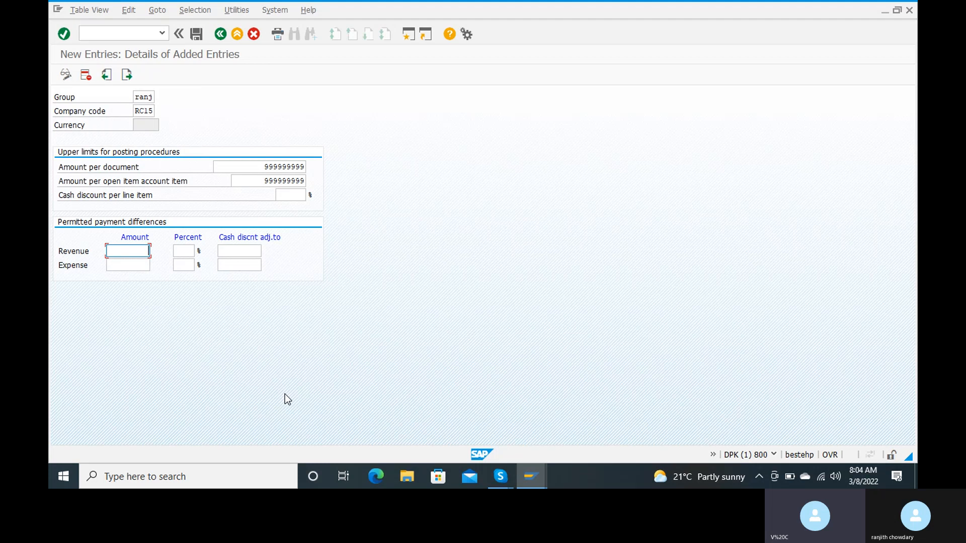
pyautogui.write('100')
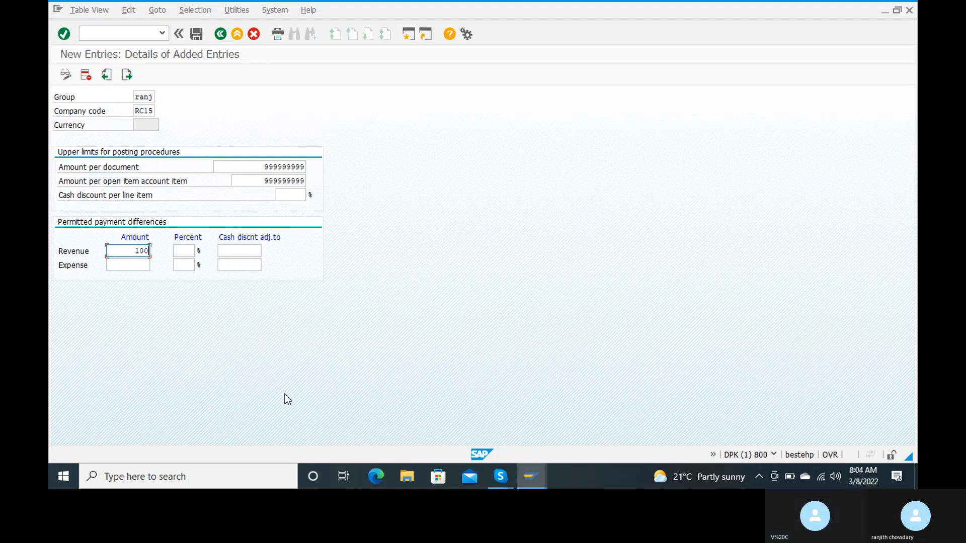
pyautogui.press('Tab')
pyautogui.write('5')
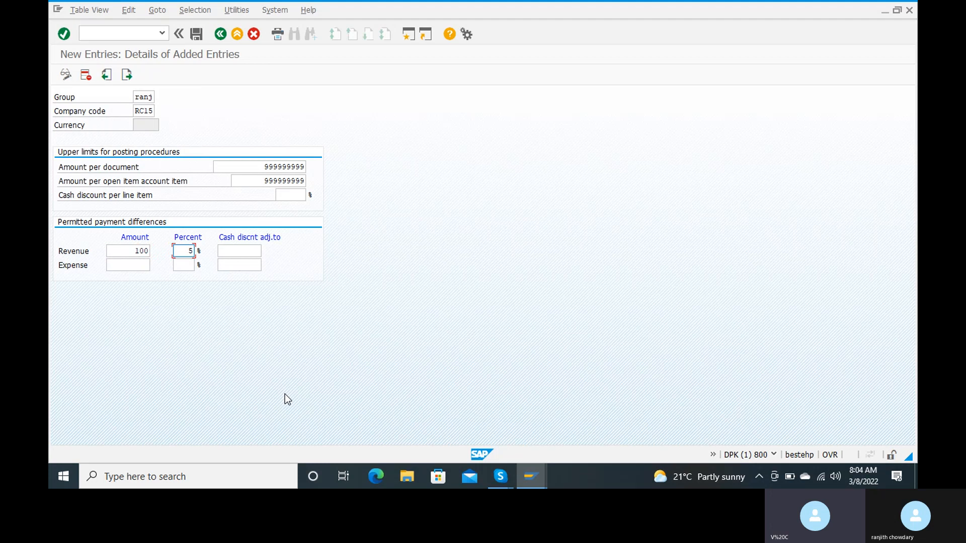
pyautogui.press('Tab')
pyautogui.write('5')
pyautogui.press('Tab')
pyautogui.write('100')
pyautogui.press('Tab')
pyautogui.write('5')
pyautogui.press('Tab')
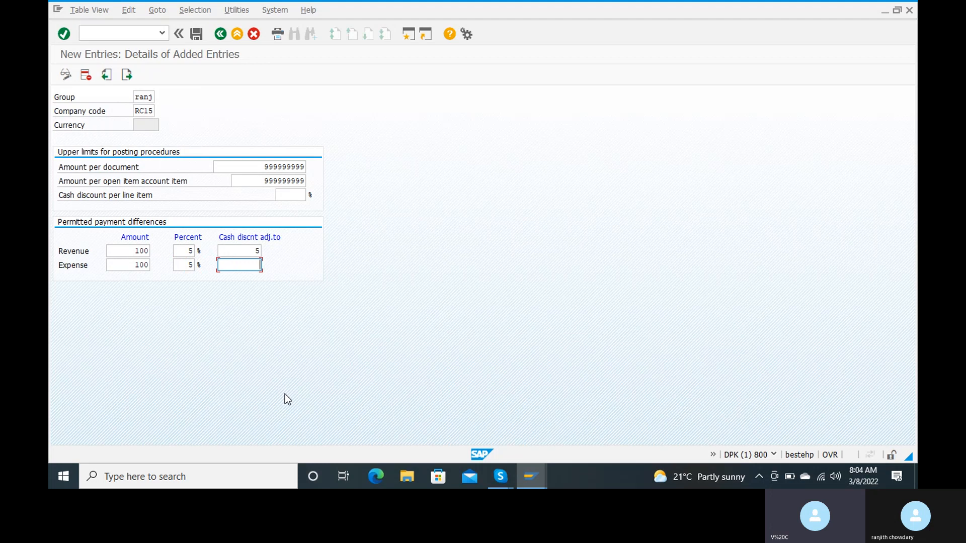
pyautogui.write('5')
# Save the RANJ tolerance group under a new customizing request titled 'tolerance for rc15'
pyautogui.click(198, 35)
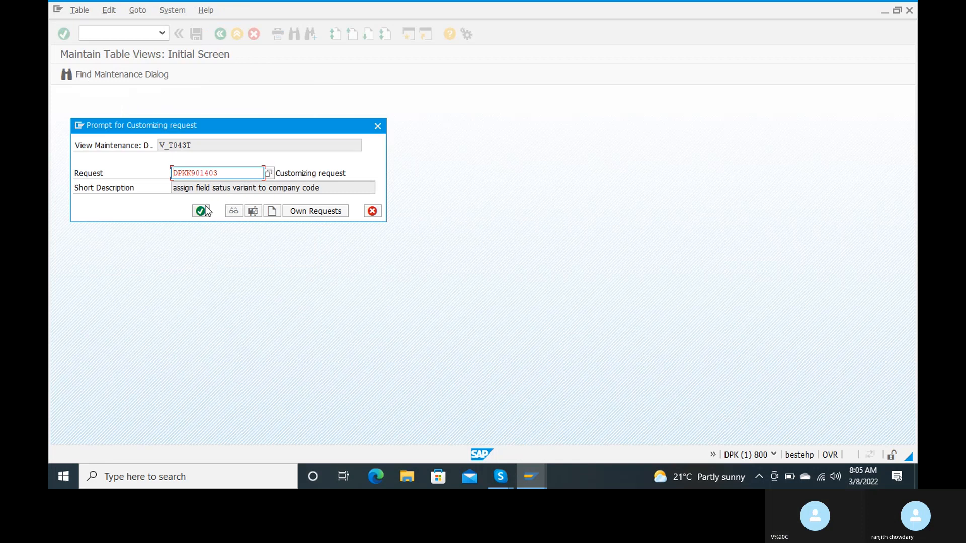
pyautogui.click(272, 211)
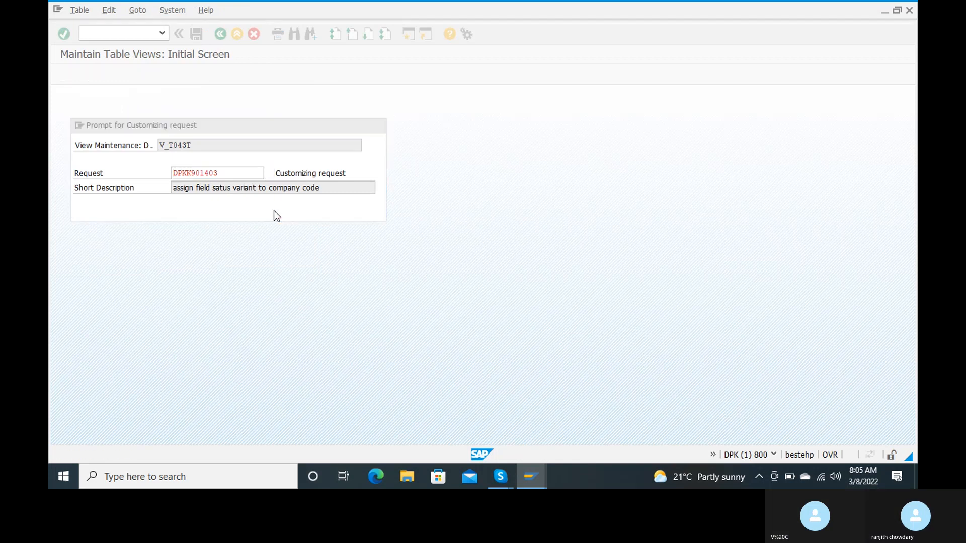
pyautogui.write('tolerance f')
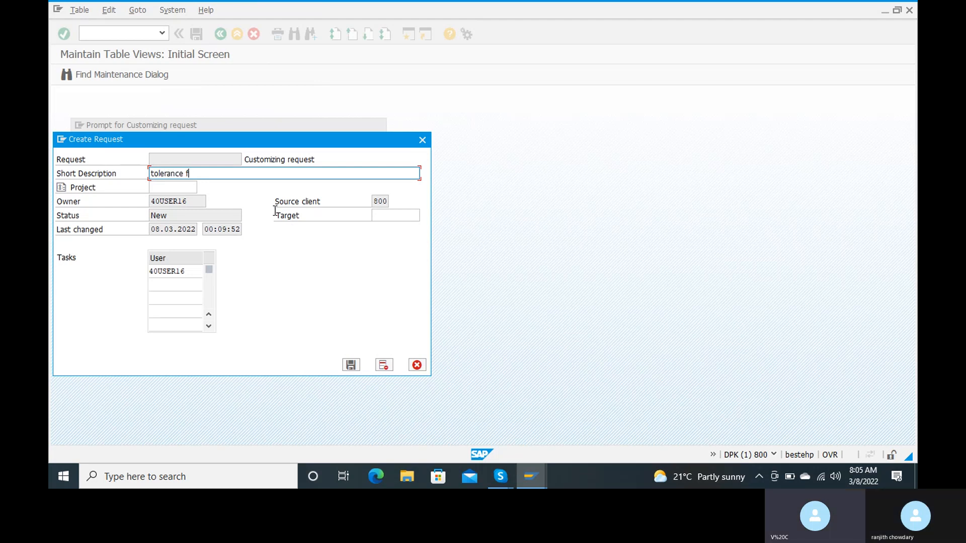
pyautogui.write('or ')
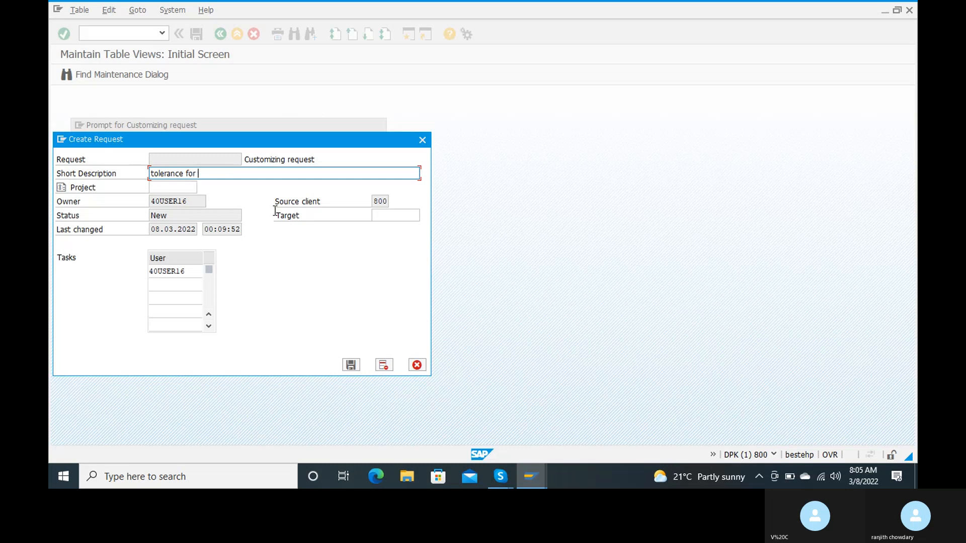
pyautogui.write('rc15')
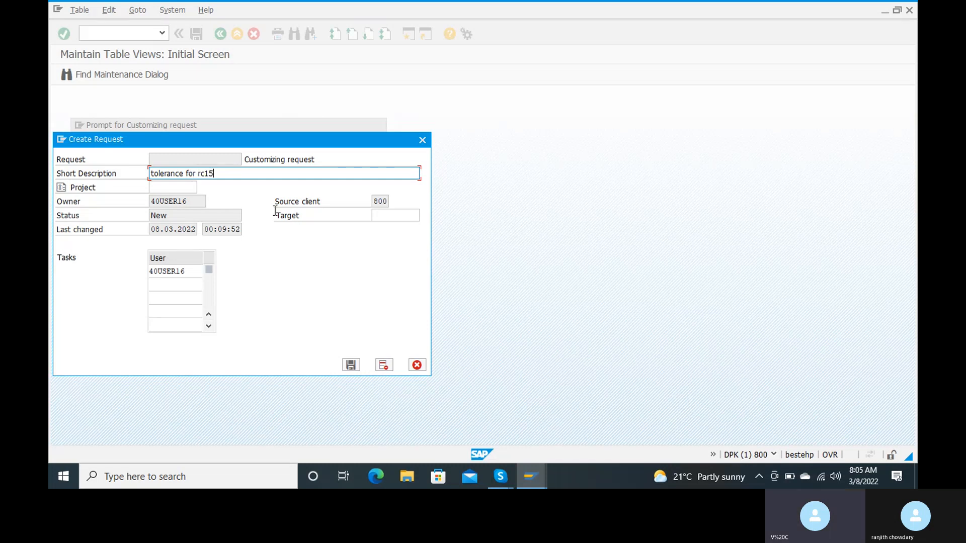
pyautogui.click(351, 365)
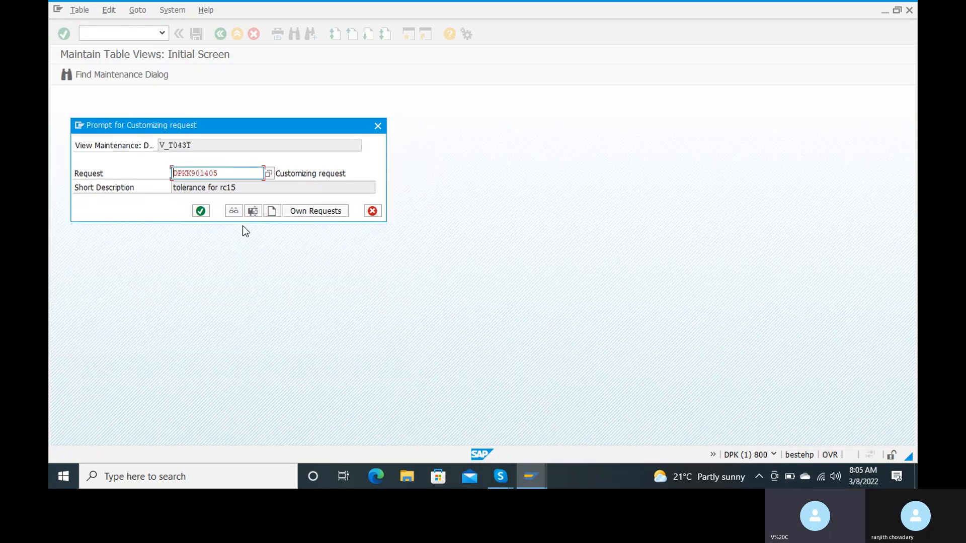
pyautogui.click(200, 211)
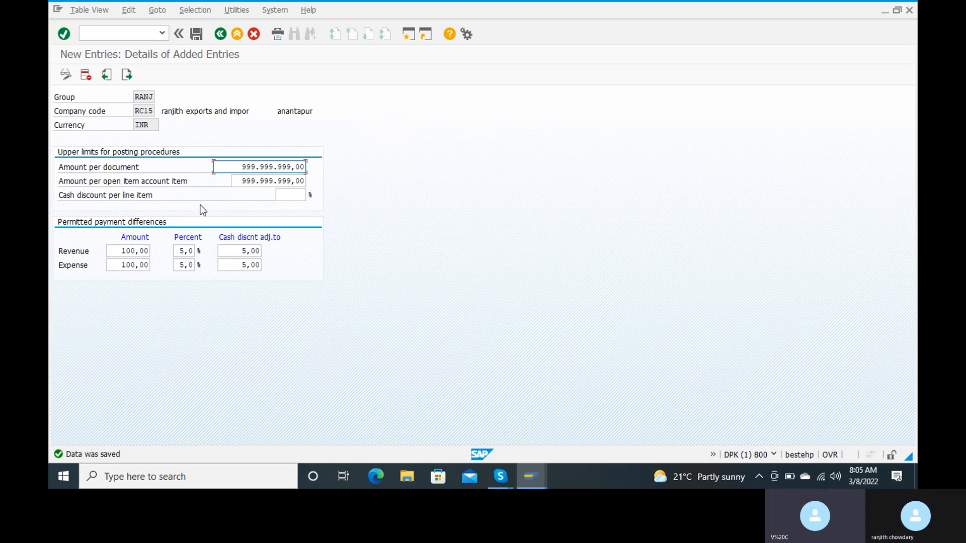
pyautogui.click(119, 33)
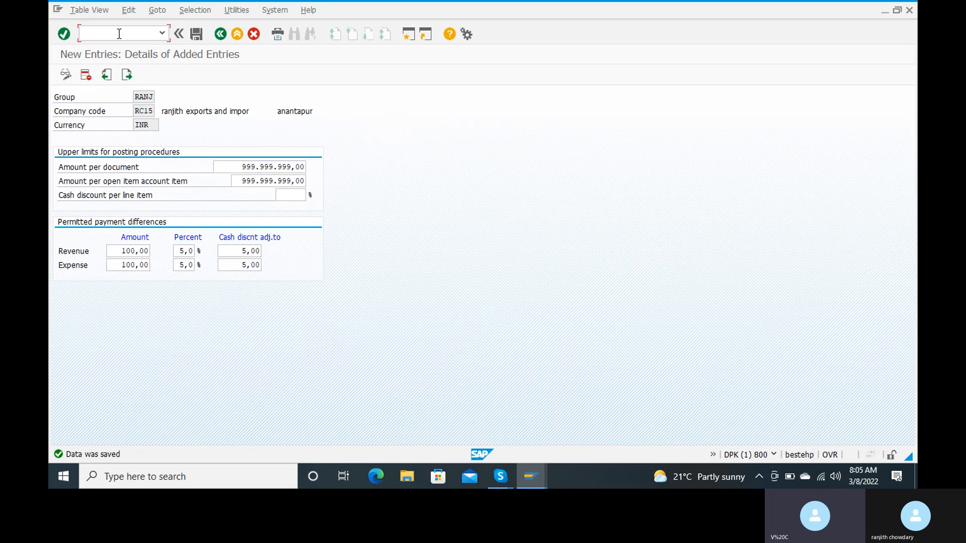
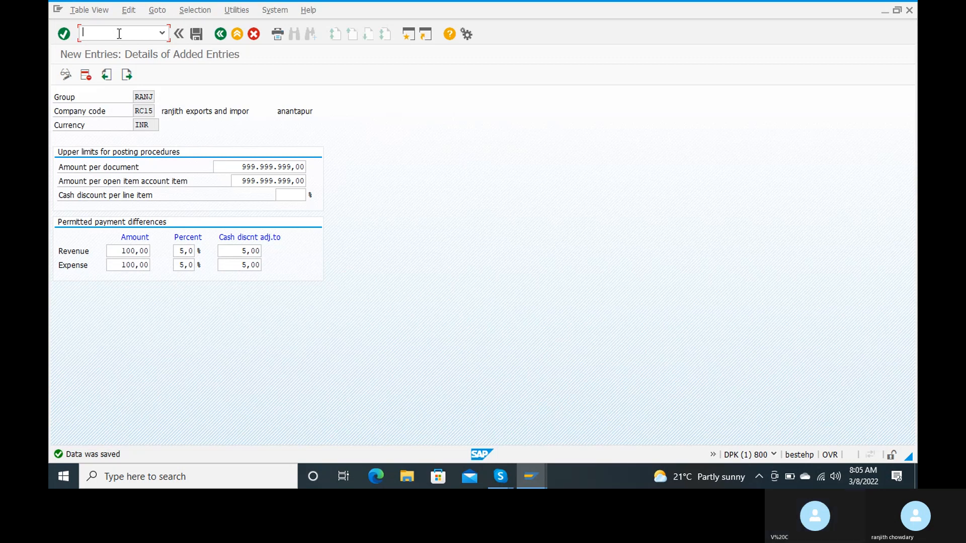
# Run transaction /nOB57 to reach the Assign Users to Tolerance Groups overview
pyautogui.write('/n')
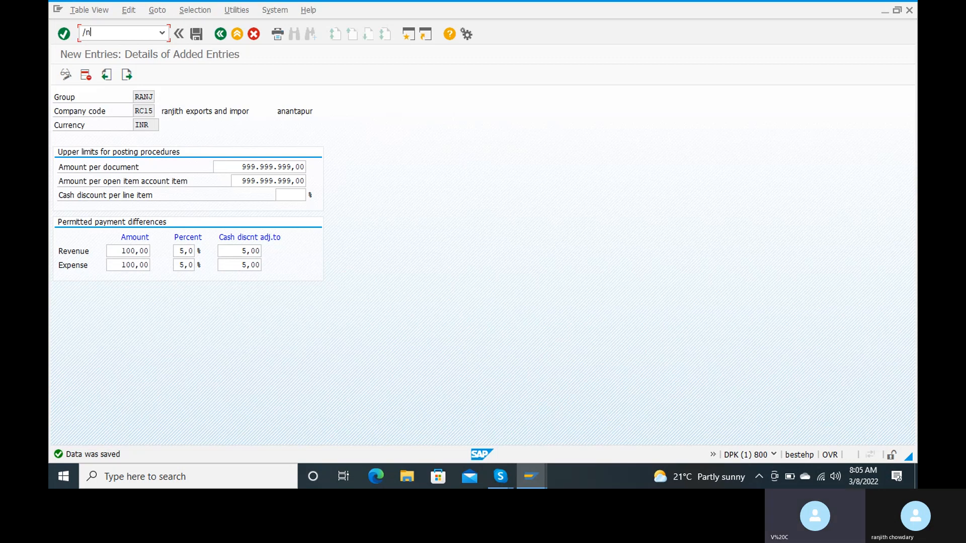
pyautogui.write('ob57')
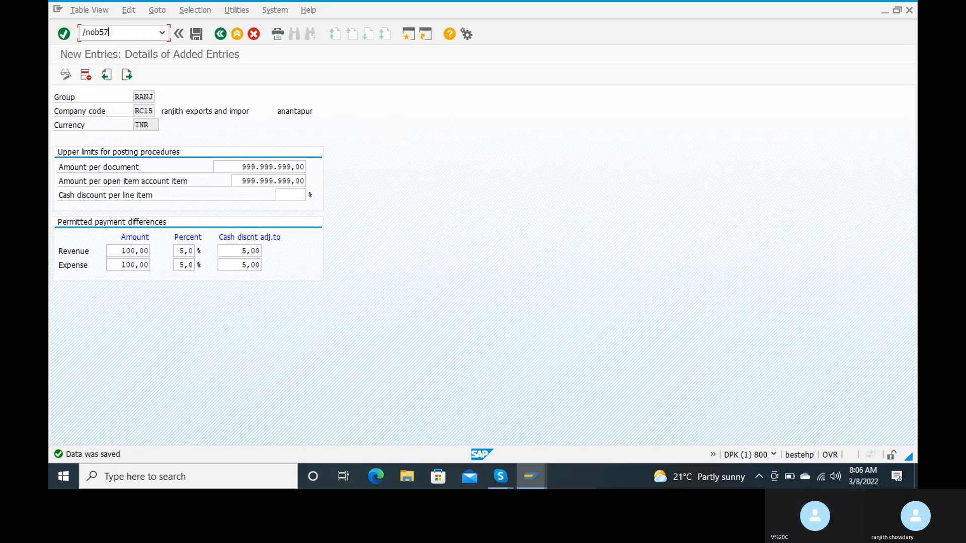
pyautogui.press('Return')
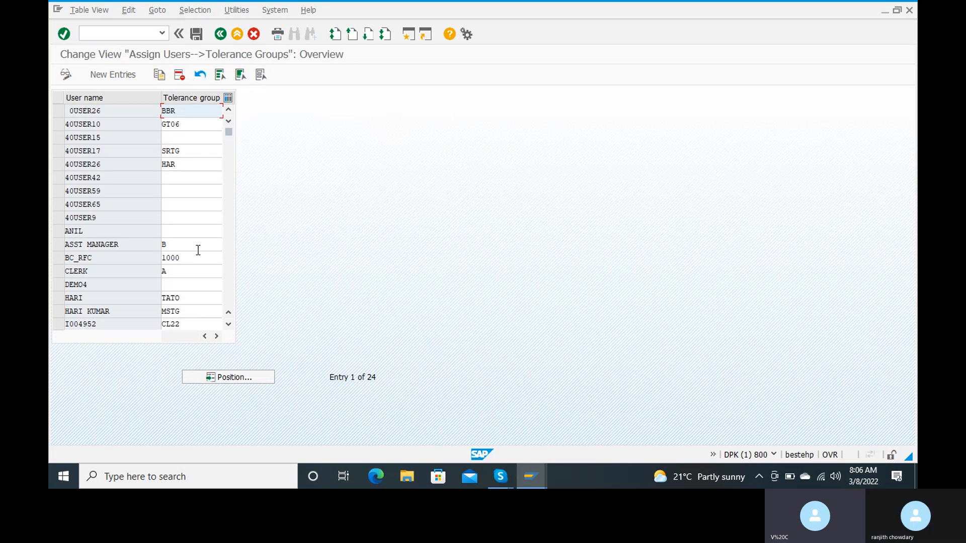
pyautogui.click(243, 379)
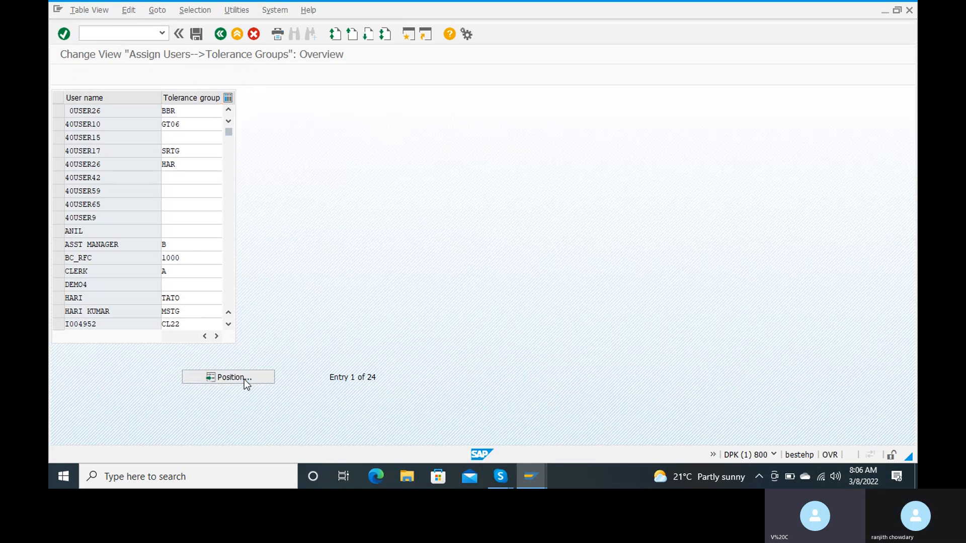
pyautogui.write('40')
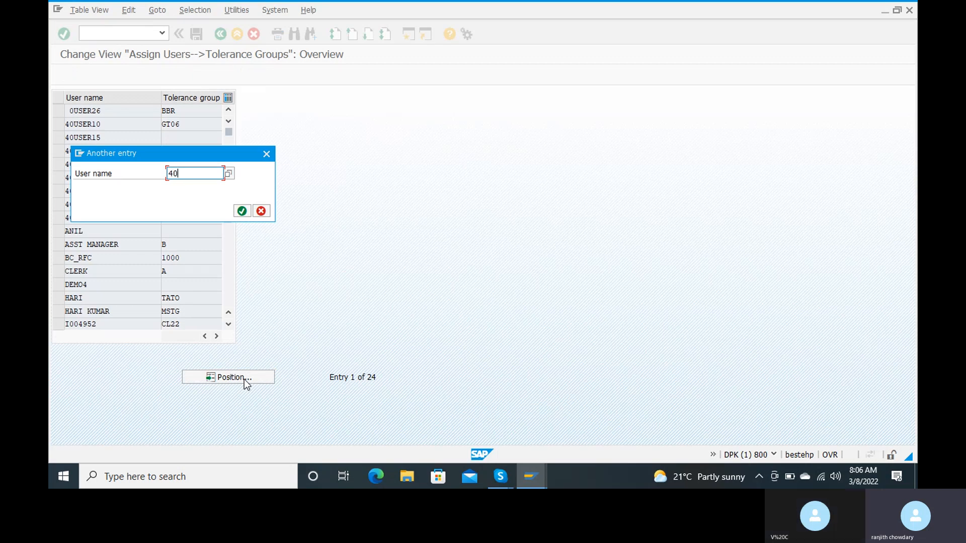
pyautogui.write('user16')
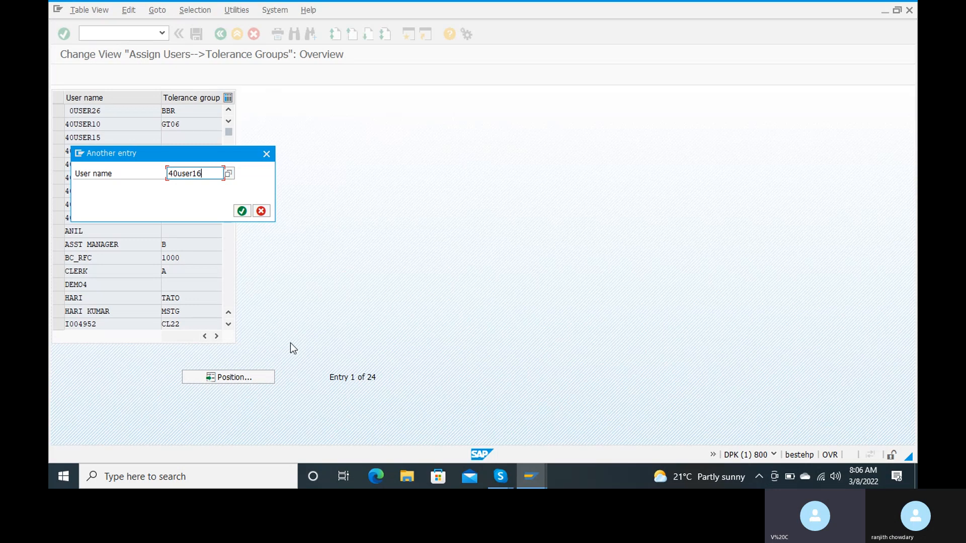
pyautogui.click(241, 210)
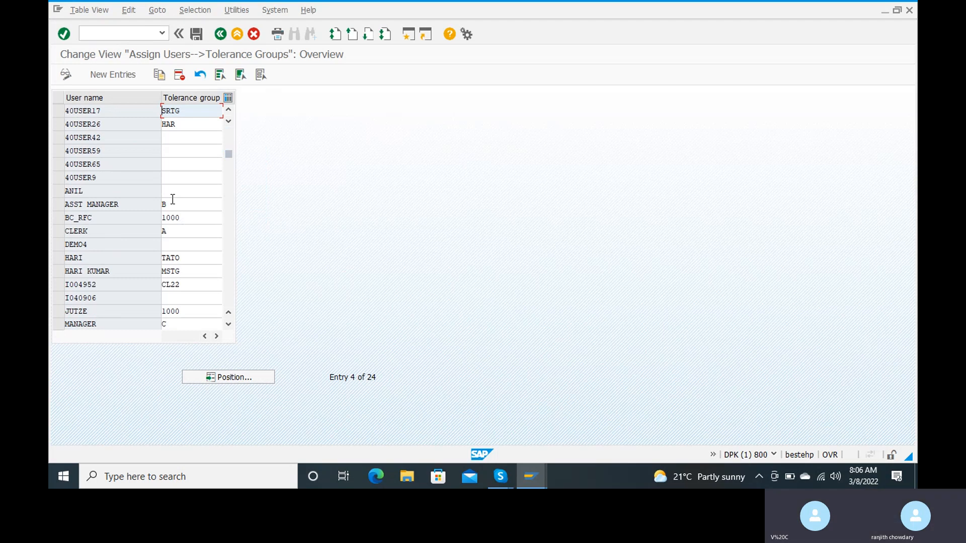
pyautogui.click(239, 378)
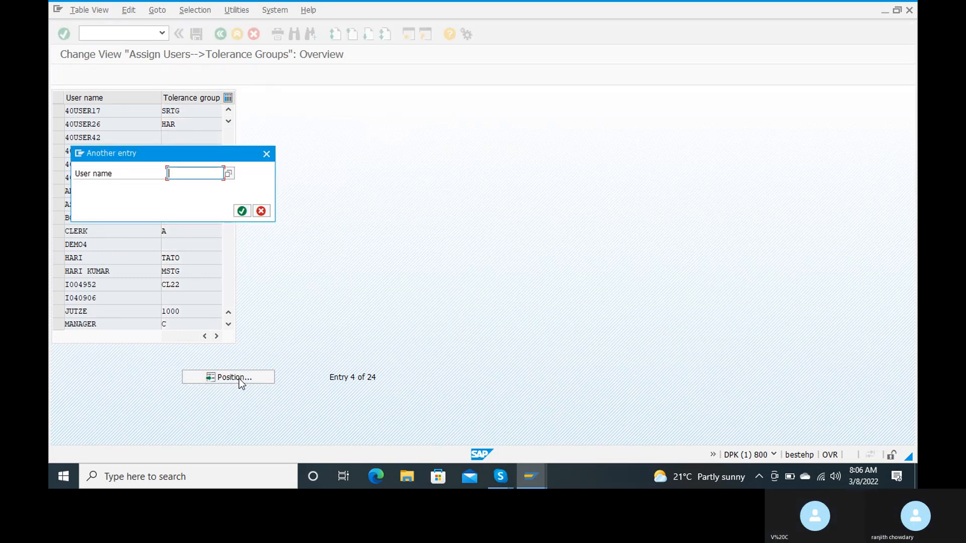
pyautogui.write('4')
pyautogui.press('Down')
pyautogui.press('Return')
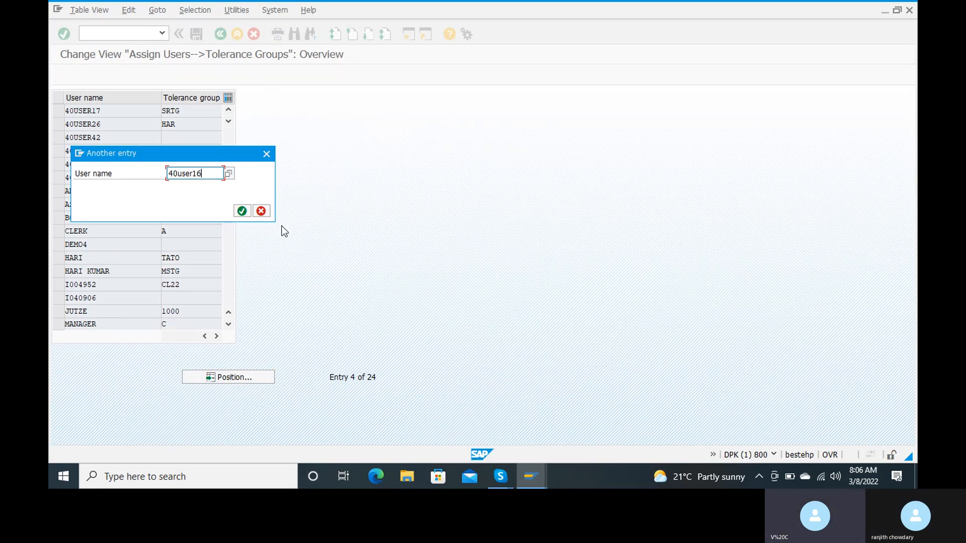
pyautogui.click(242, 212)
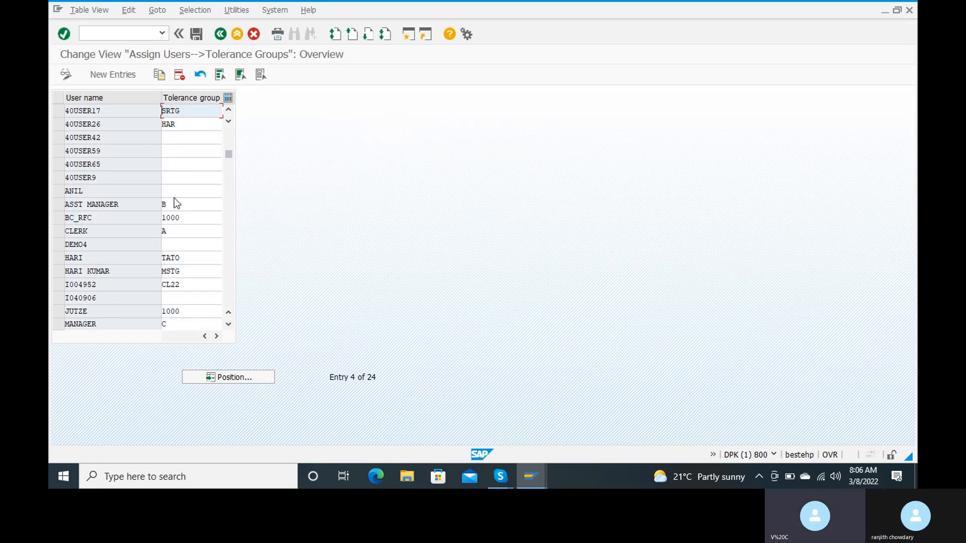
pyautogui.scroll(-2, 130, 220)
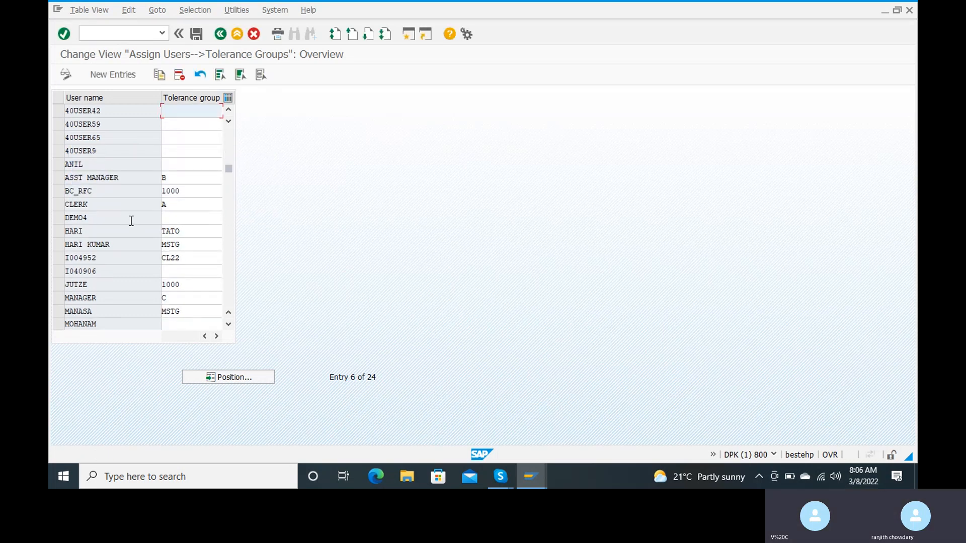
pyautogui.scroll(3, 129, 220)
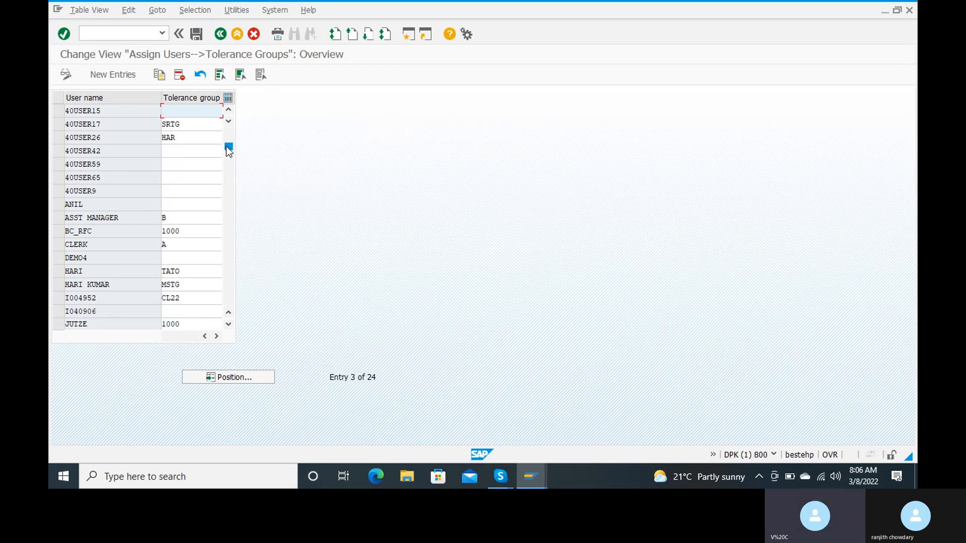
pyautogui.scroll(2, 231, 117)
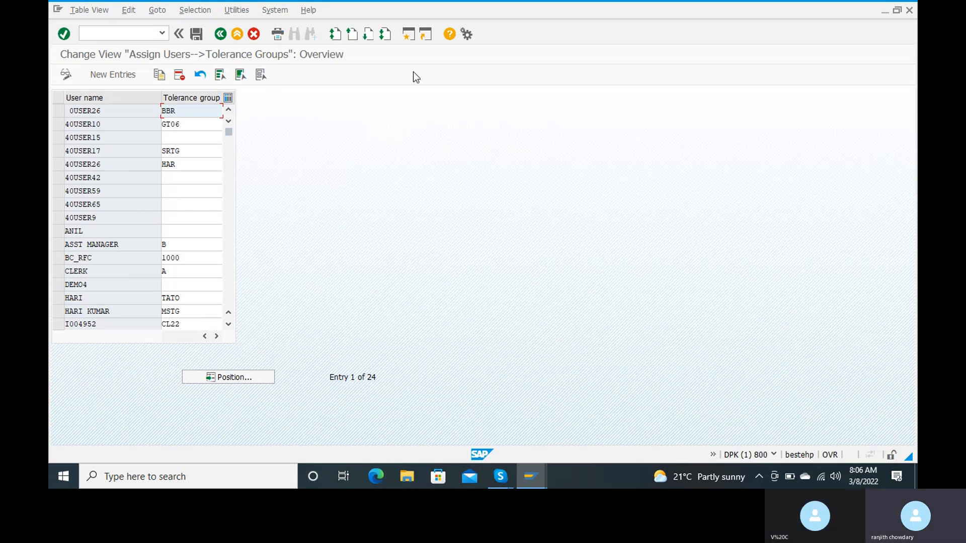
# Log off via System > Log Off, confirming Yes despite unsaved data
pyautogui.click(466, 34)
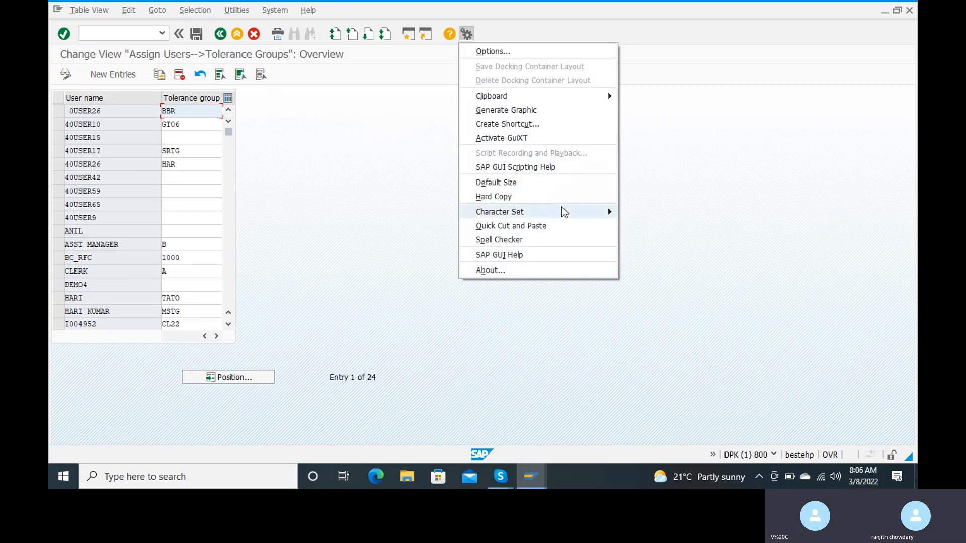
pyautogui.click(428, 147)
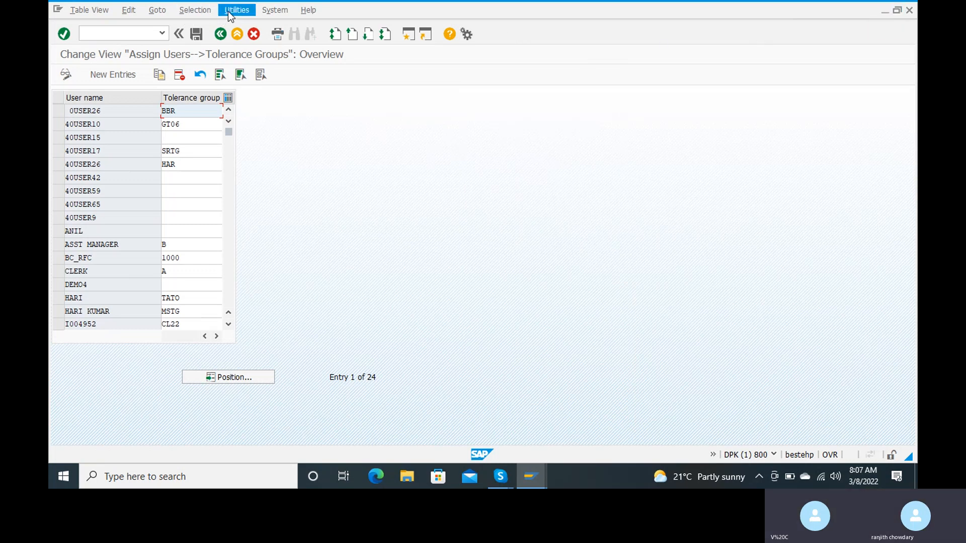
pyautogui.click(271, 11)
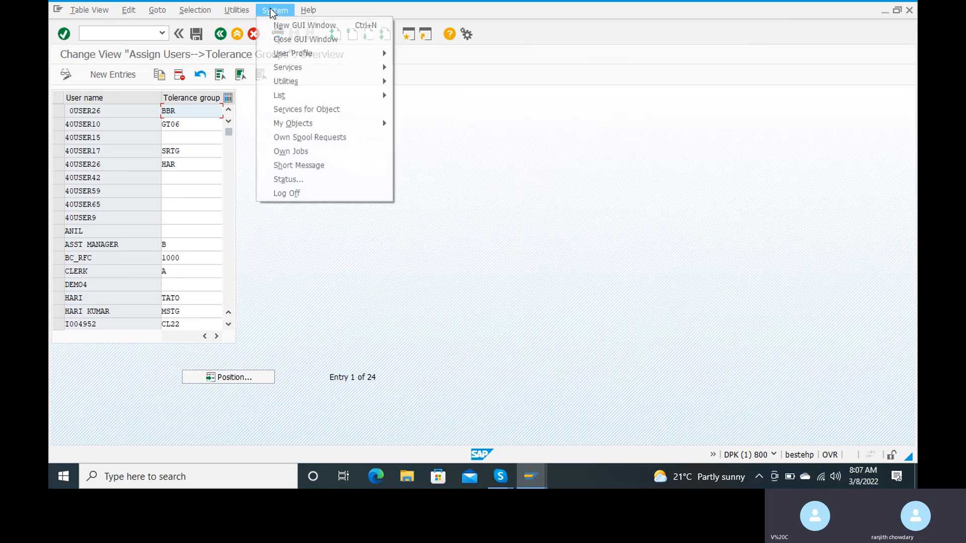
pyautogui.click(306, 195)
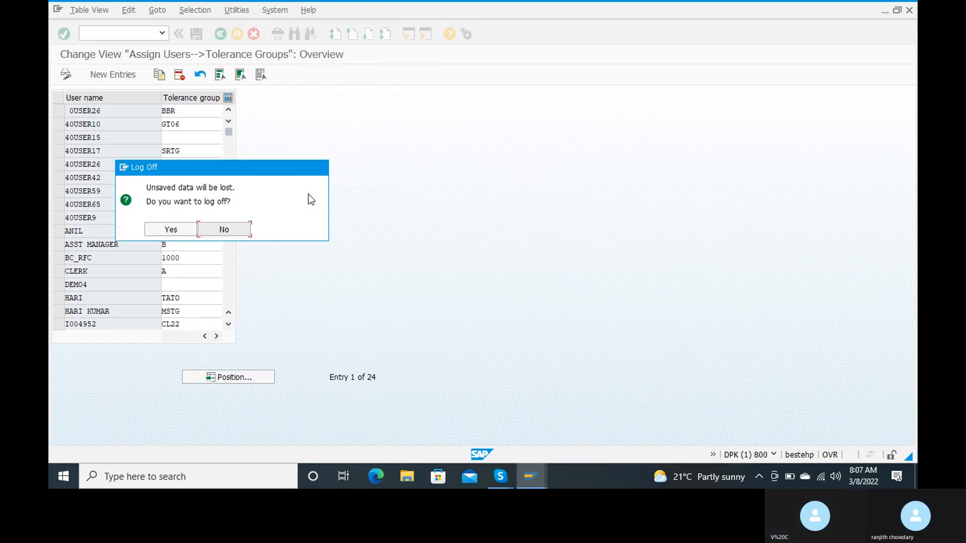
pyautogui.click(170, 231)
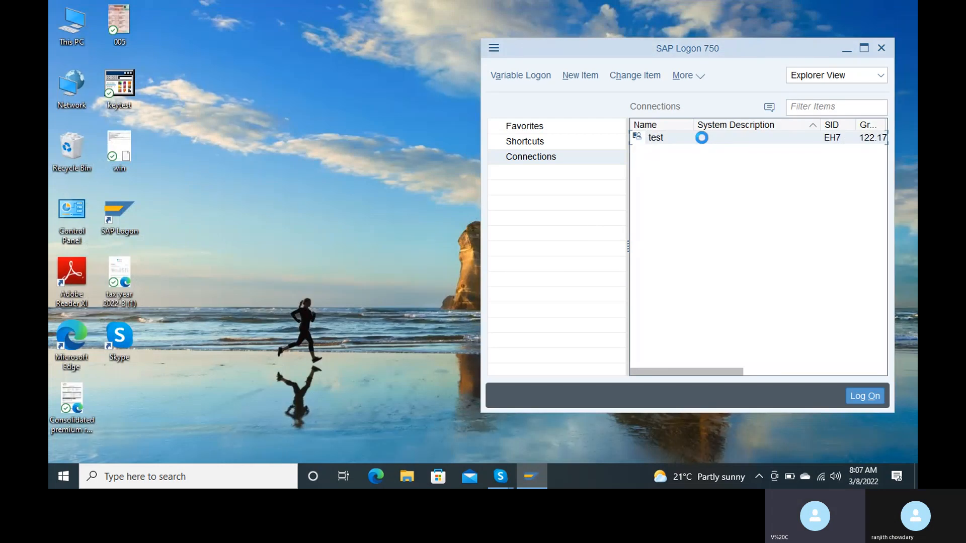
# Log on to the test system client 800 with the previously used user and its password, then enter OB57
pyautogui.doubleClick(702, 138)
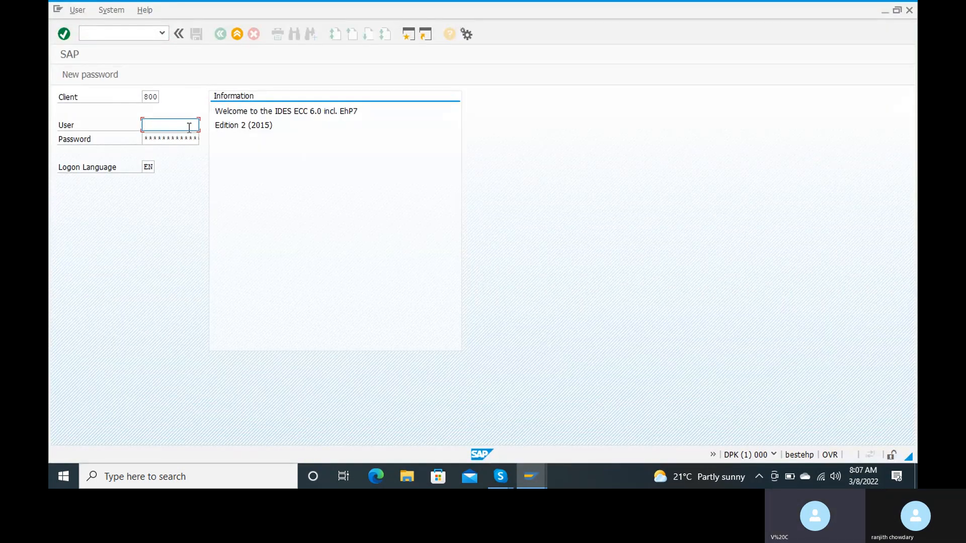
pyautogui.write('40')
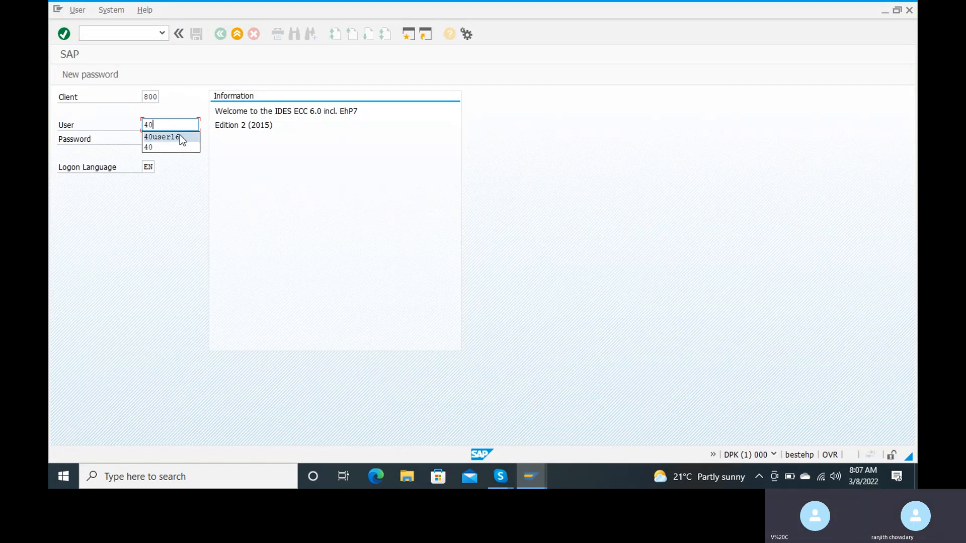
pyautogui.click(179, 134)
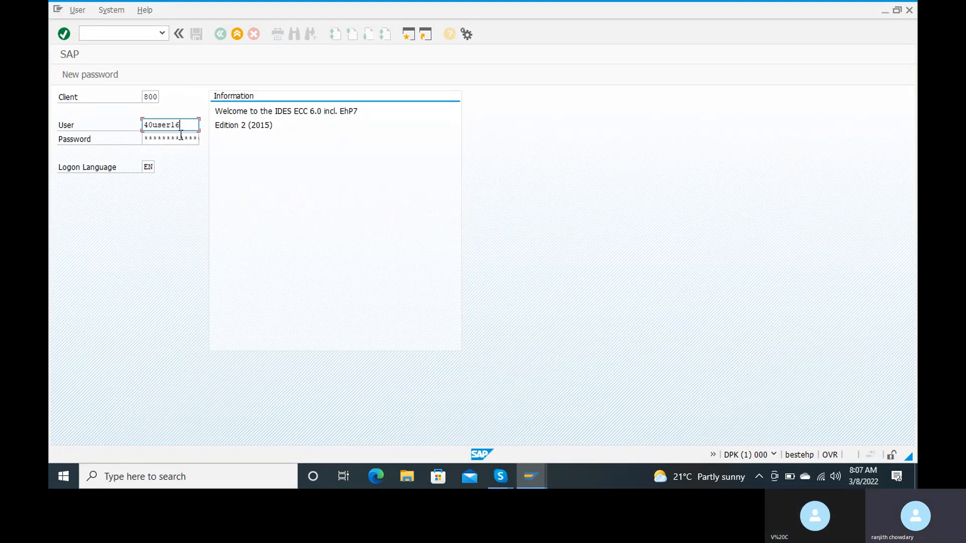
pyautogui.click(178, 141)
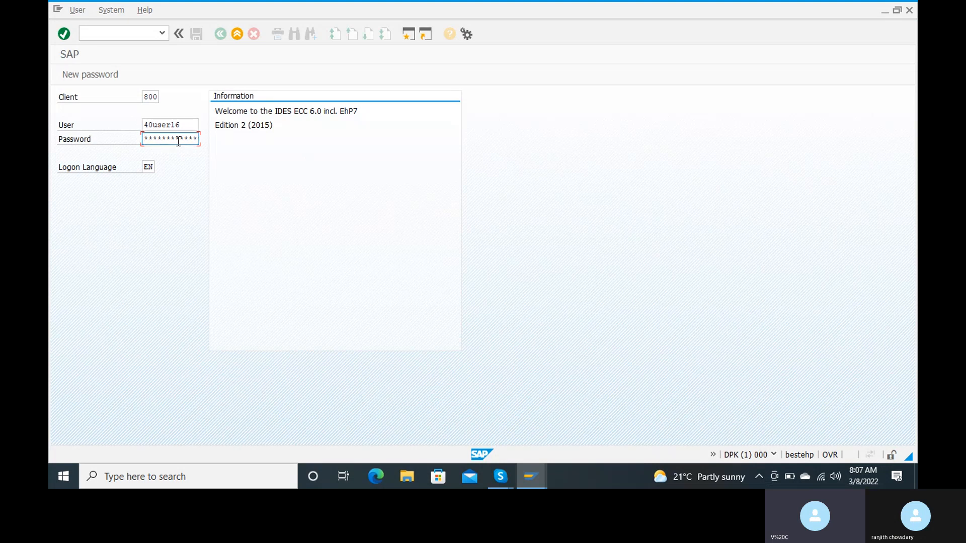
pyautogui.write('***********')
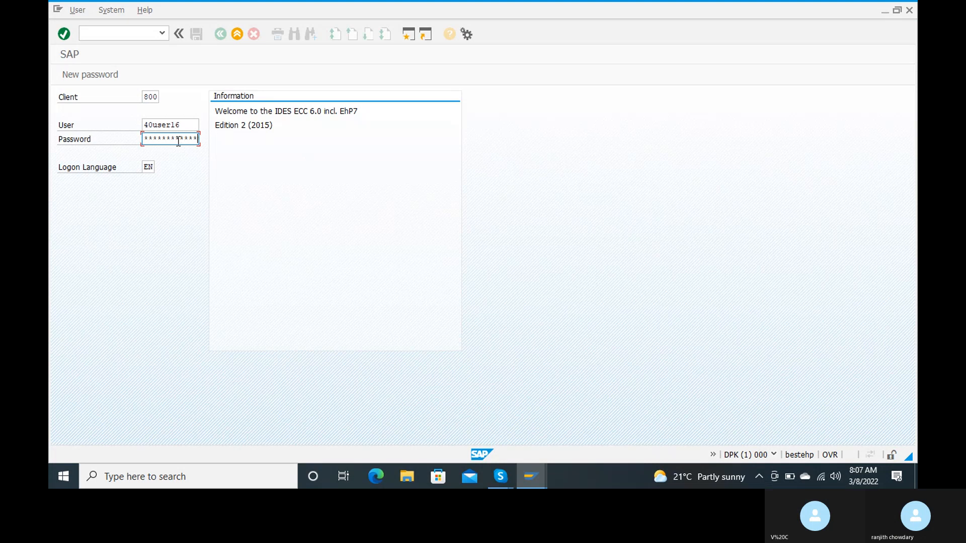
pyautogui.press('Return')
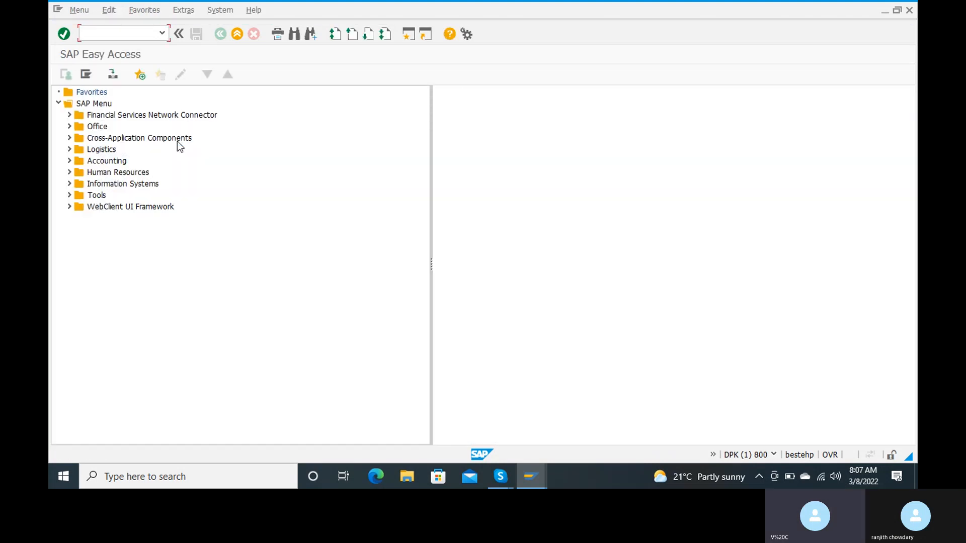
pyautogui.write('ob57')
pyautogui.press('Return')
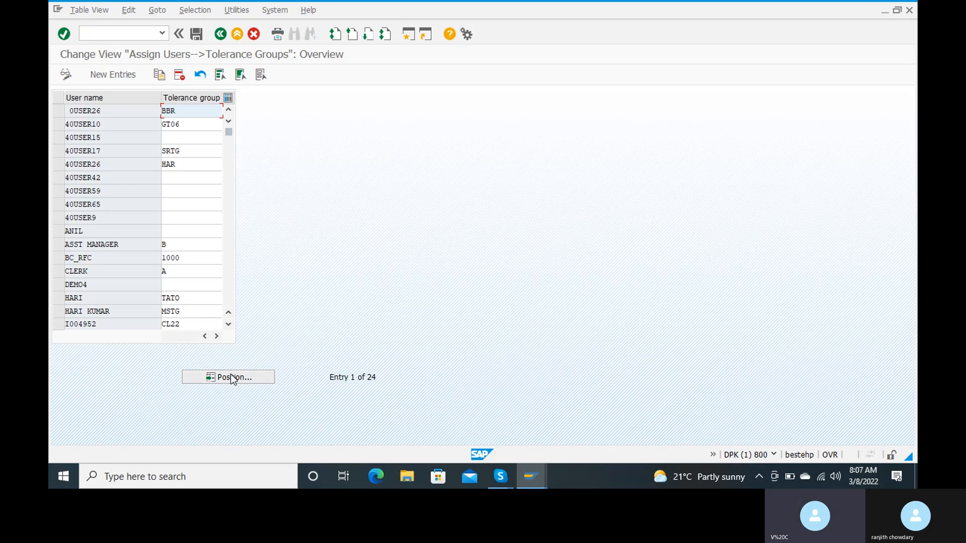
pyautogui.click(232, 378)
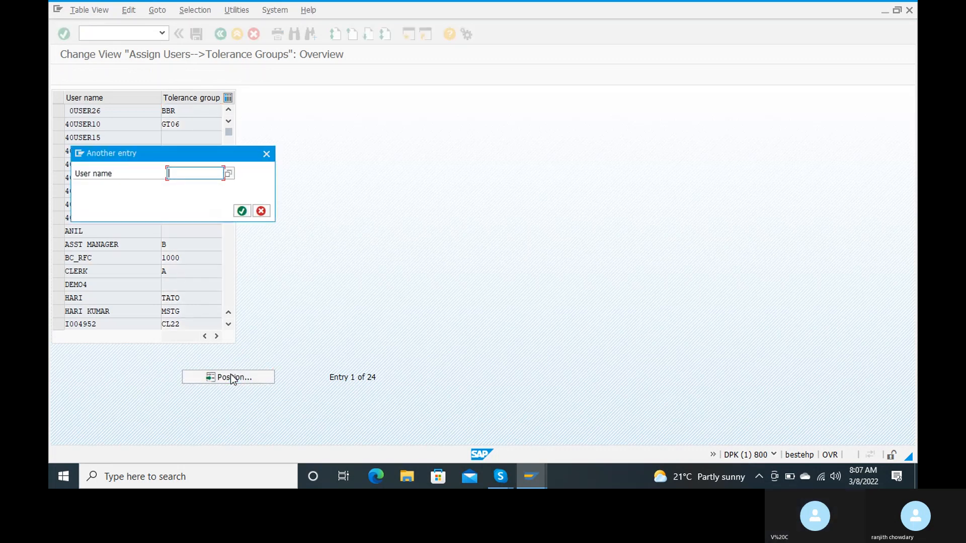
pyautogui.write('4')
pyautogui.press('Down')
pyautogui.press('Return')
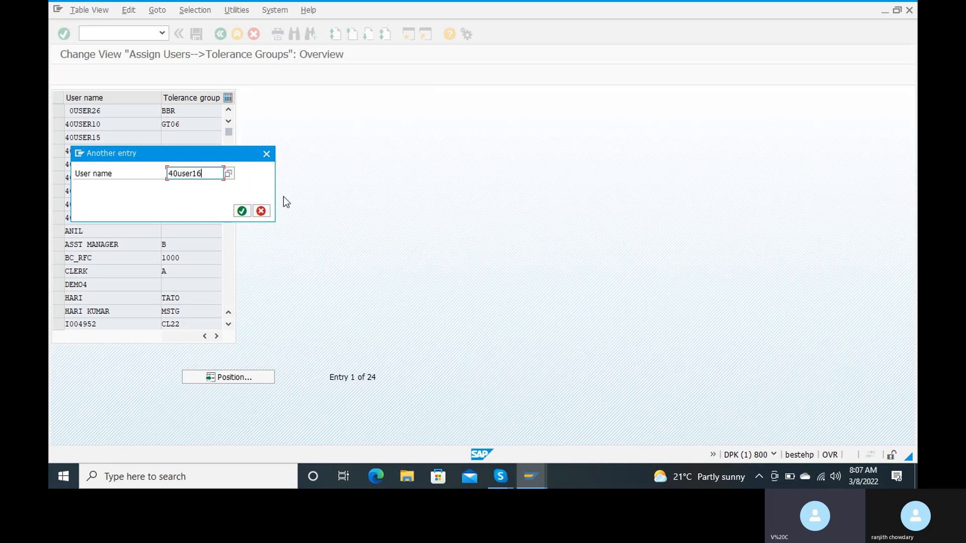
pyautogui.click(242, 212)
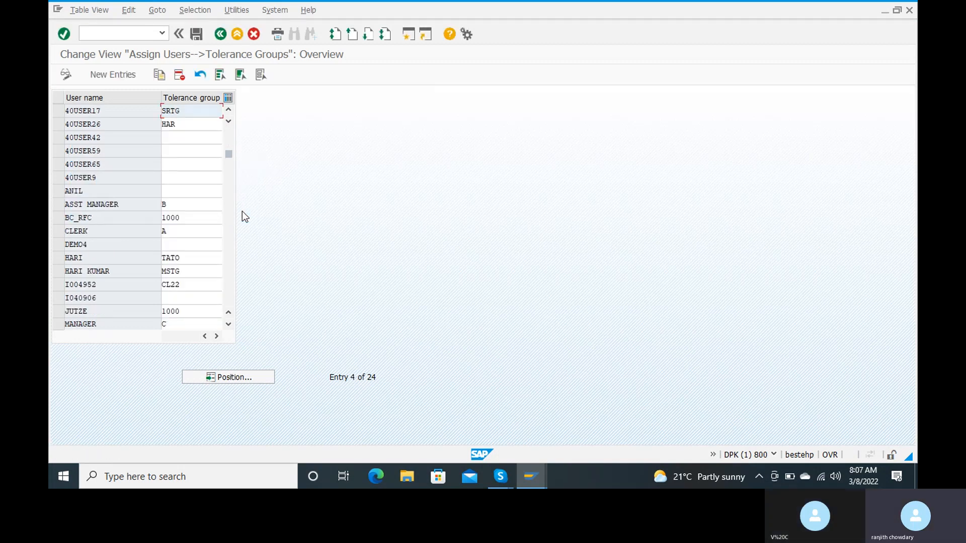
pyautogui.moveTo(230, 150); pyautogui.dragTo(229, 124)
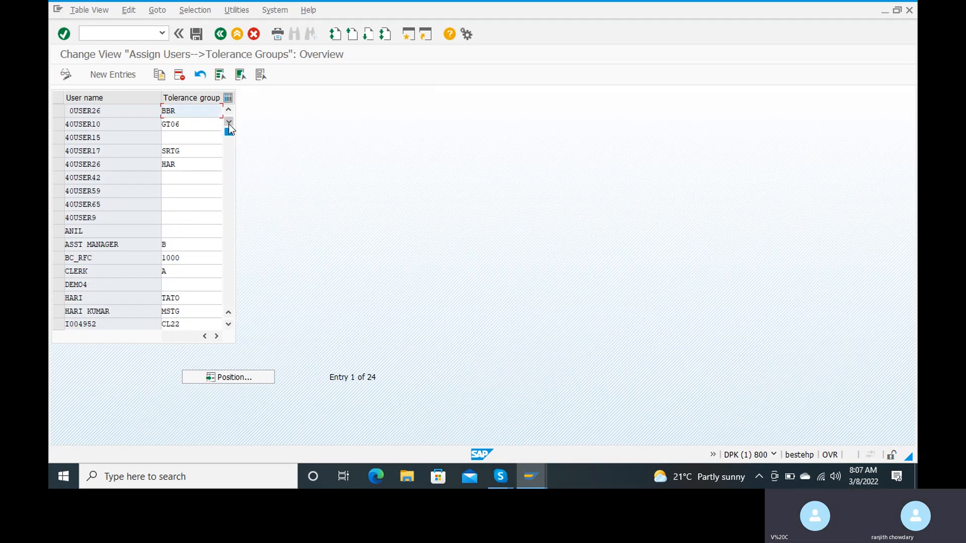
pyautogui.click(229, 123)
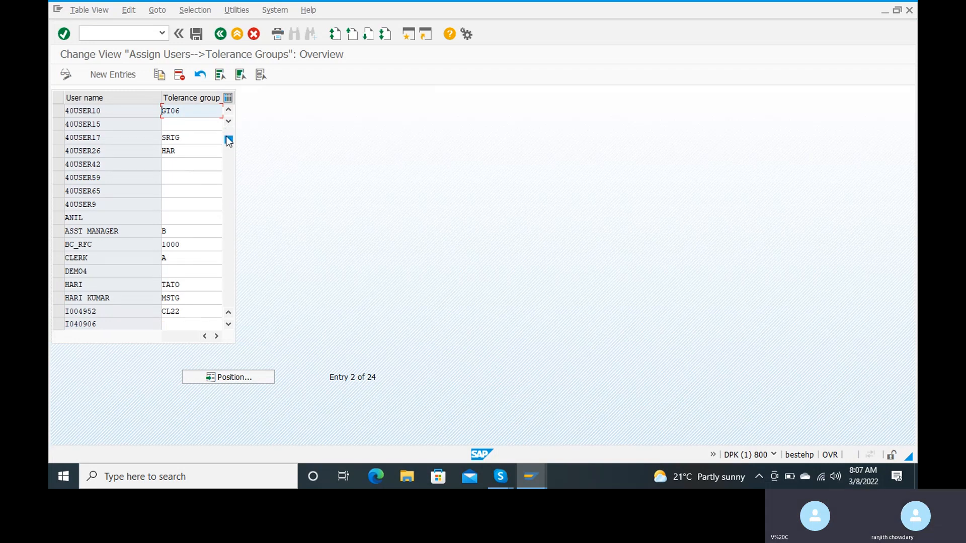
pyautogui.press('Down')
pyautogui.press('Down')
pyautogui.press('Down')
pyautogui.press('Down')
pyautogui.press('Down')
pyautogui.press('Down')
pyautogui.press('Down')
pyautogui.press('Down')
pyautogui.press('Down')
pyautogui.press('Down')
pyautogui.press('Down')
pyautogui.press('Down')
pyautogui.press('Down')
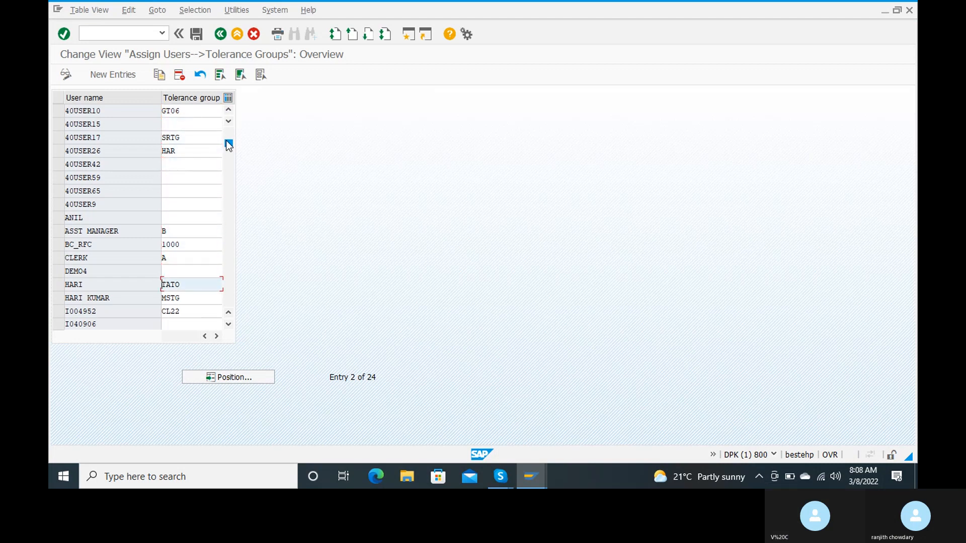
pyautogui.press('Down')
pyautogui.press('Down')
pyautogui.press('Down')
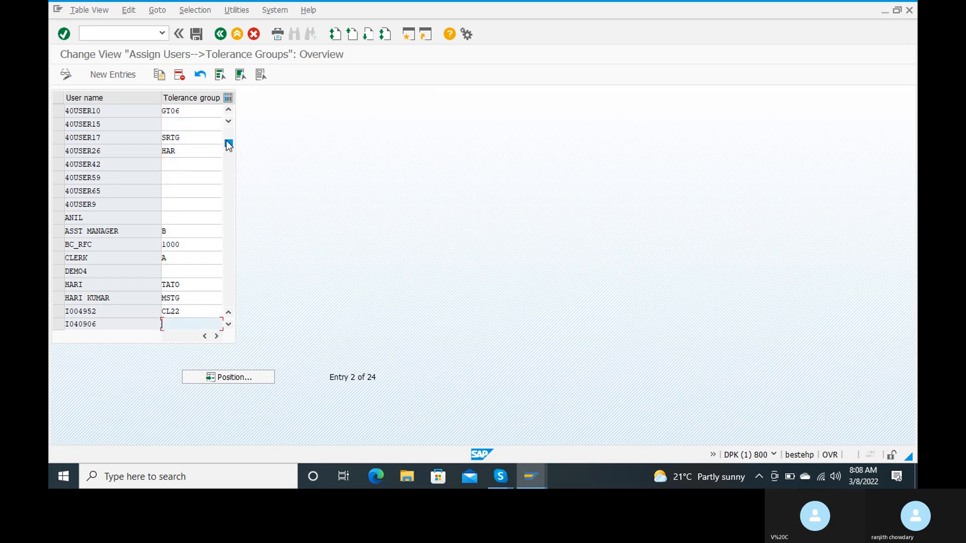
pyautogui.press('Down')
pyautogui.scroll(1, 175, 178)
pyautogui.scroll(-1, 175, 178)
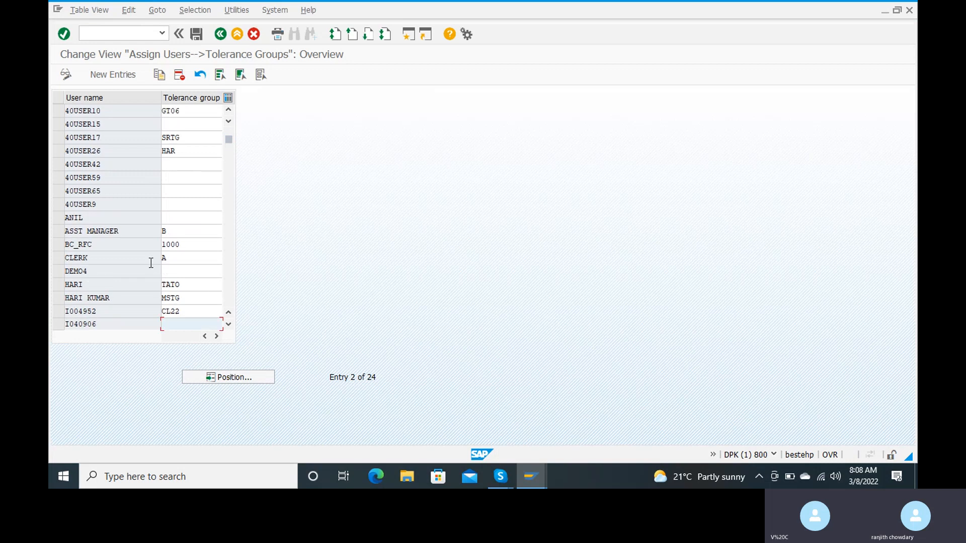
pyautogui.scroll(1, 228, 171)
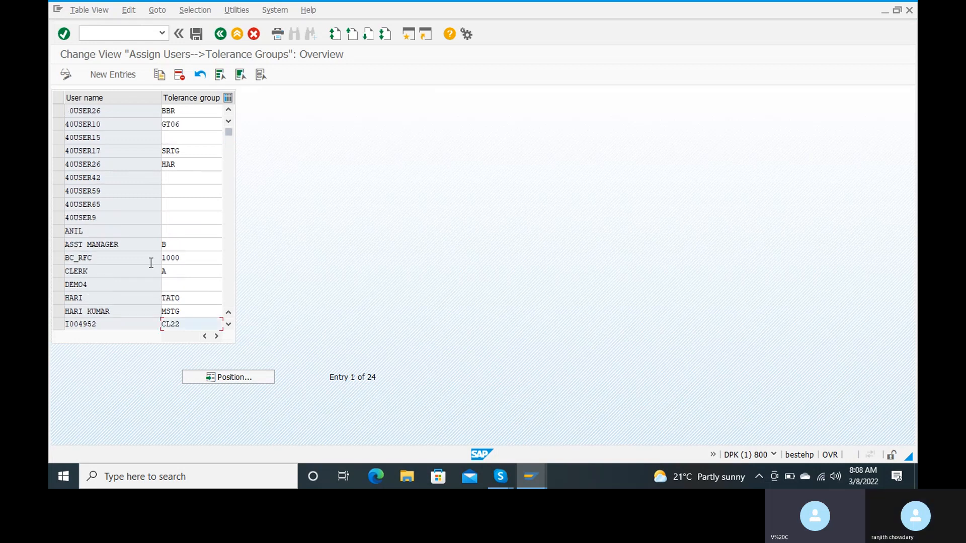
pyautogui.click(229, 326)
pyautogui.click(228, 326)
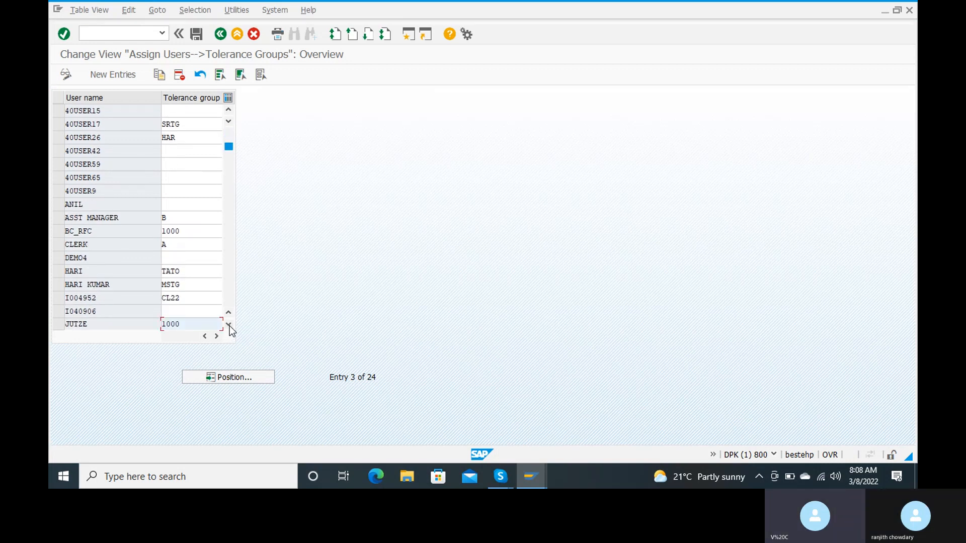
pyautogui.click(229, 325)
pyautogui.click(228, 325)
pyautogui.click(229, 326)
pyautogui.click(229, 325)
pyautogui.click(229, 325)
pyautogui.click(229, 325)
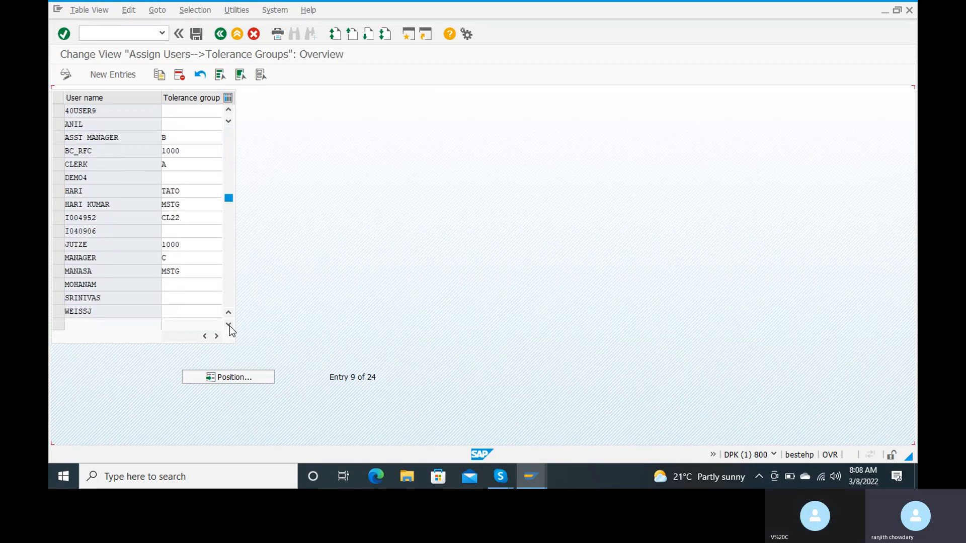
pyautogui.click(229, 325)
pyautogui.click(229, 326)
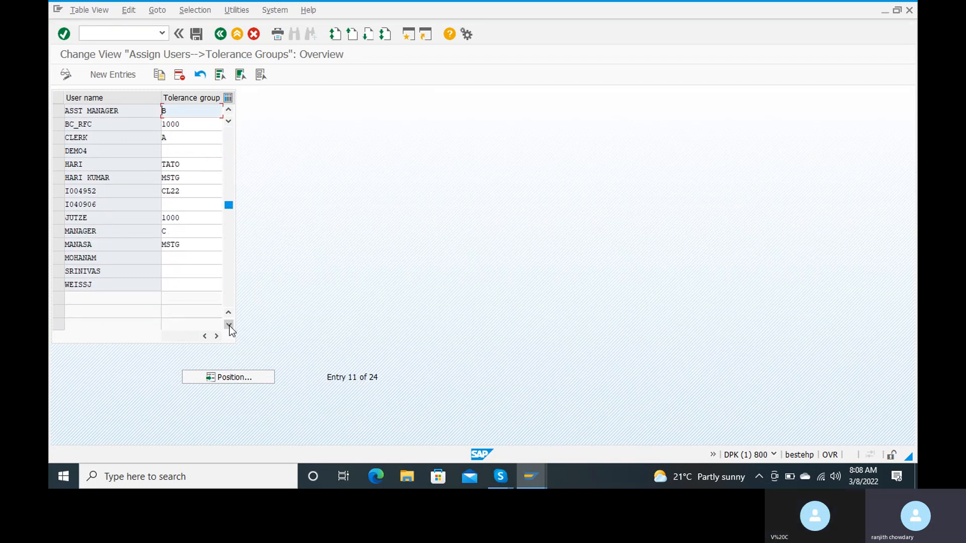
pyautogui.click(229, 326)
pyautogui.click(229, 325)
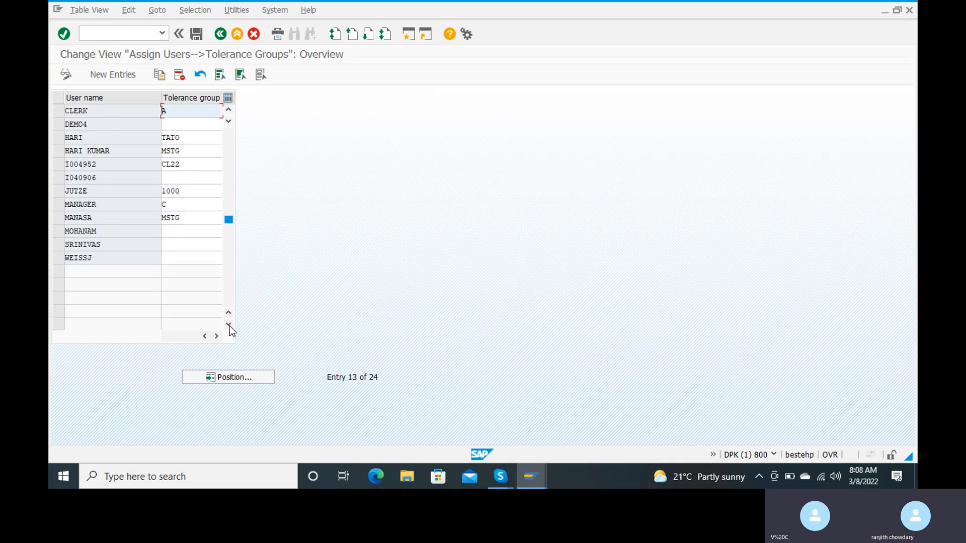
pyautogui.click(228, 110)
pyautogui.click(229, 110)
pyautogui.click(228, 109)
pyautogui.click(230, 109)
pyautogui.click(230, 110)
pyautogui.click(230, 110)
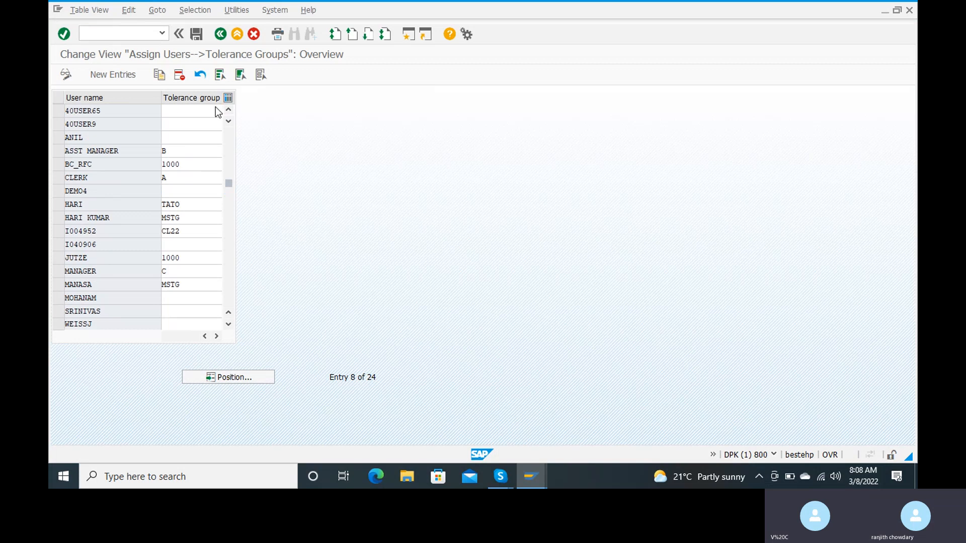
# Add a new entry assigning the training user ID to tolerance group RANJ, saved under the customizing request
pyautogui.click(128, 71)
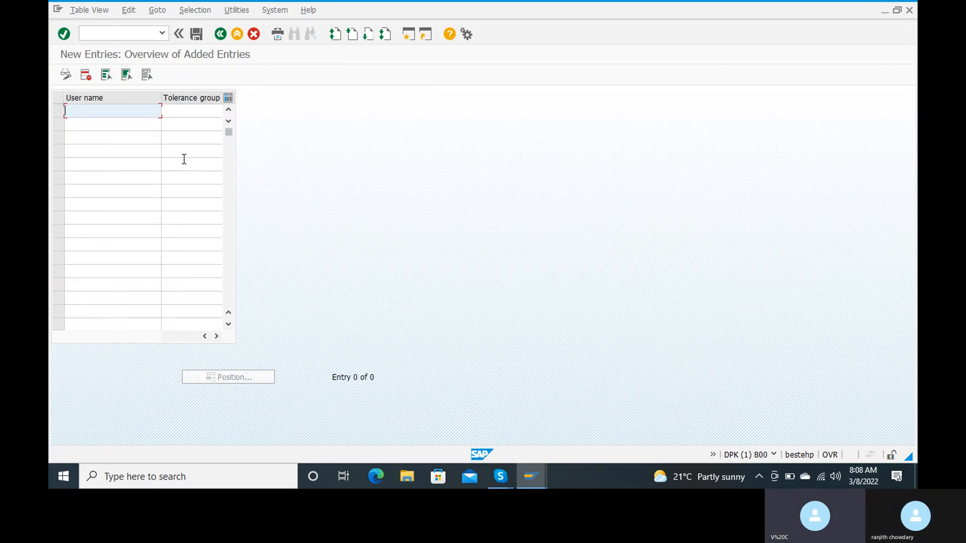
pyautogui.write('40')
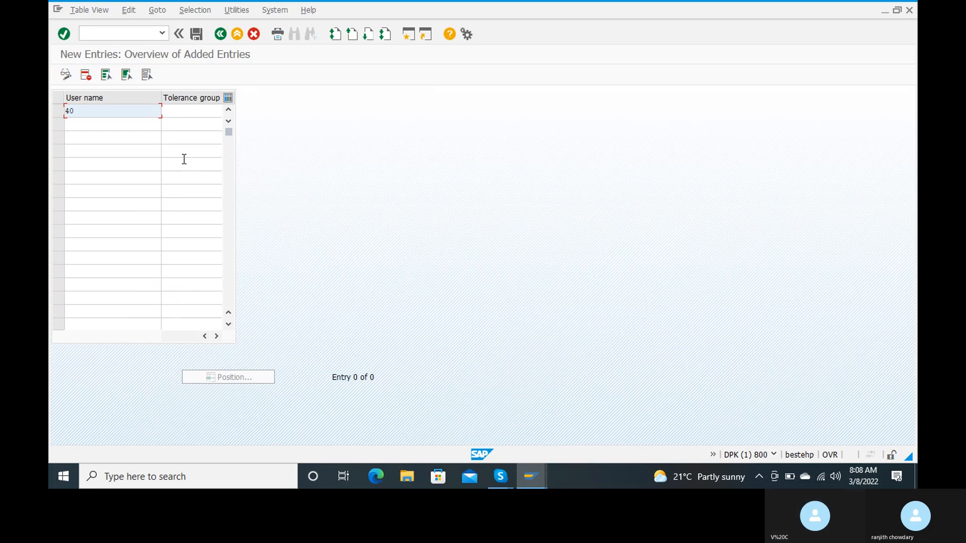
pyautogui.write('user16')
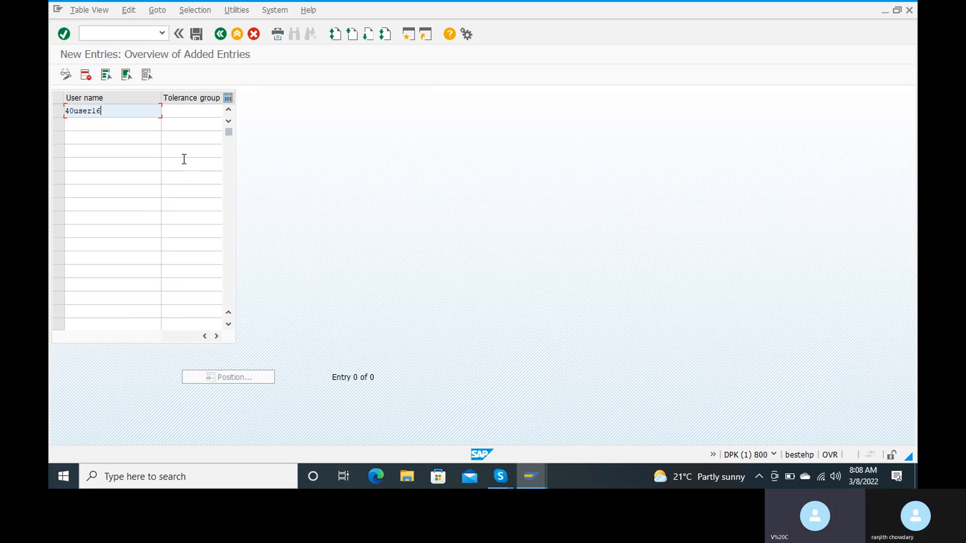
pyautogui.press('Tab')
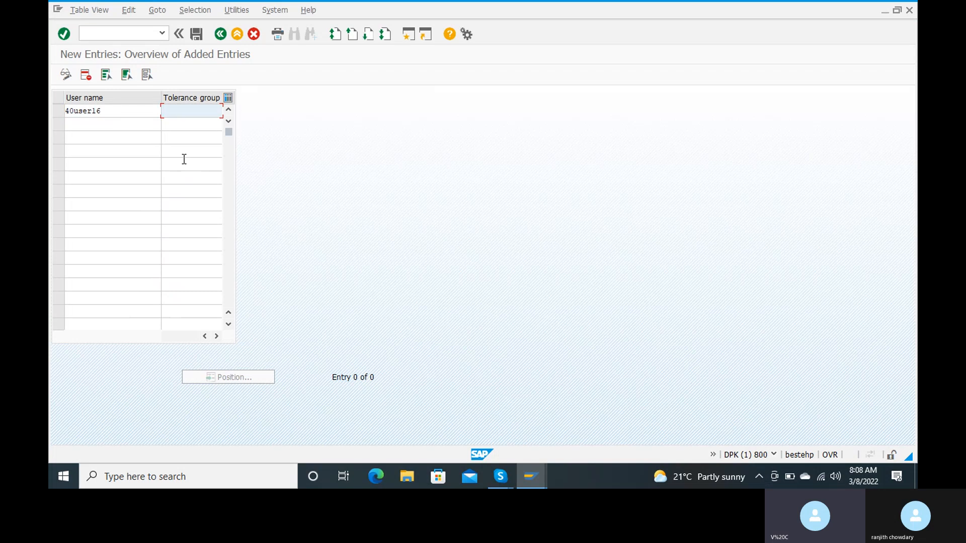
pyautogui.write('ranj')
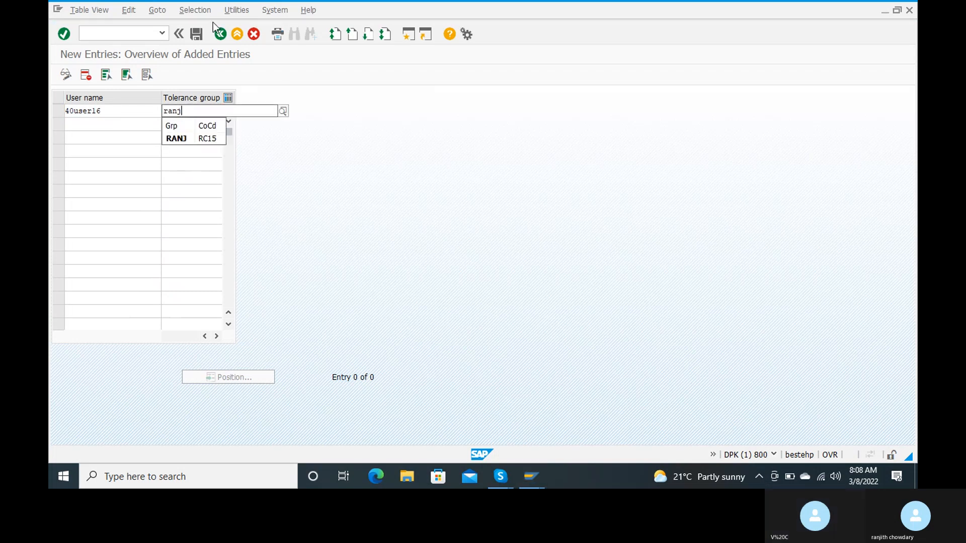
pyautogui.click(177, 143)
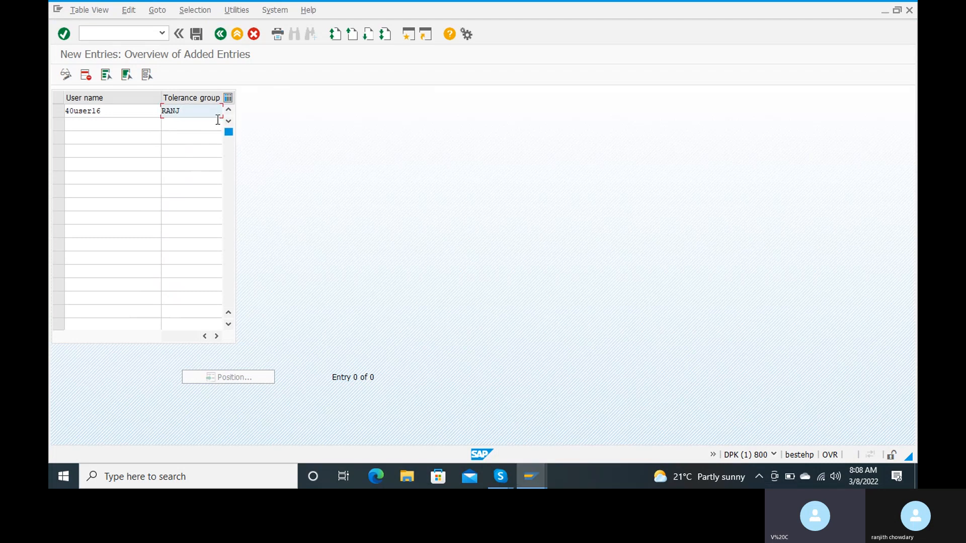
pyautogui.click(195, 36)
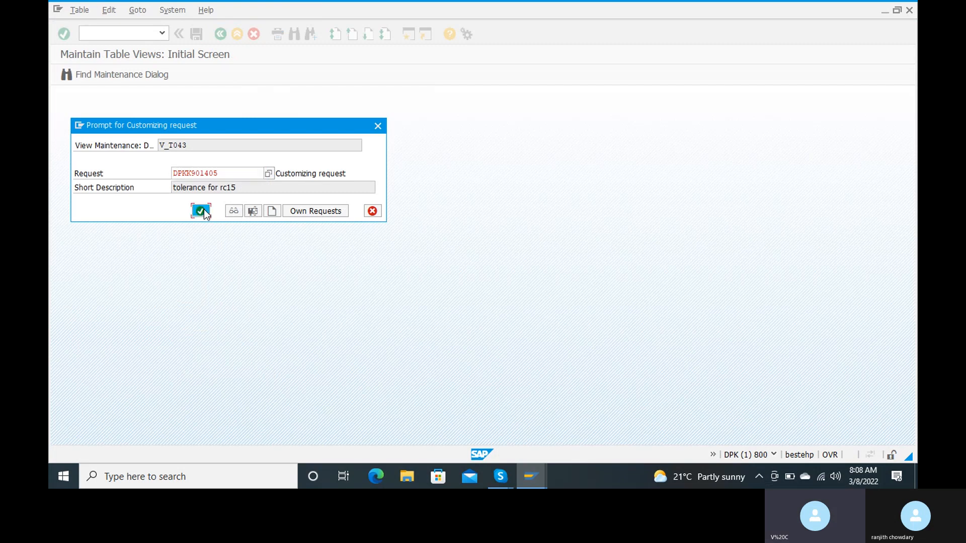
pyautogui.click(202, 212)
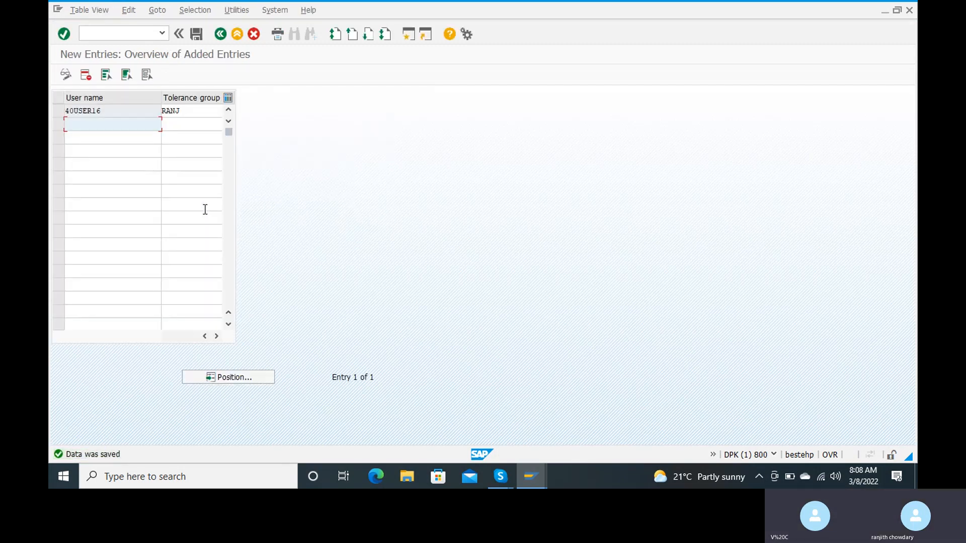
pyautogui.click(222, 40)
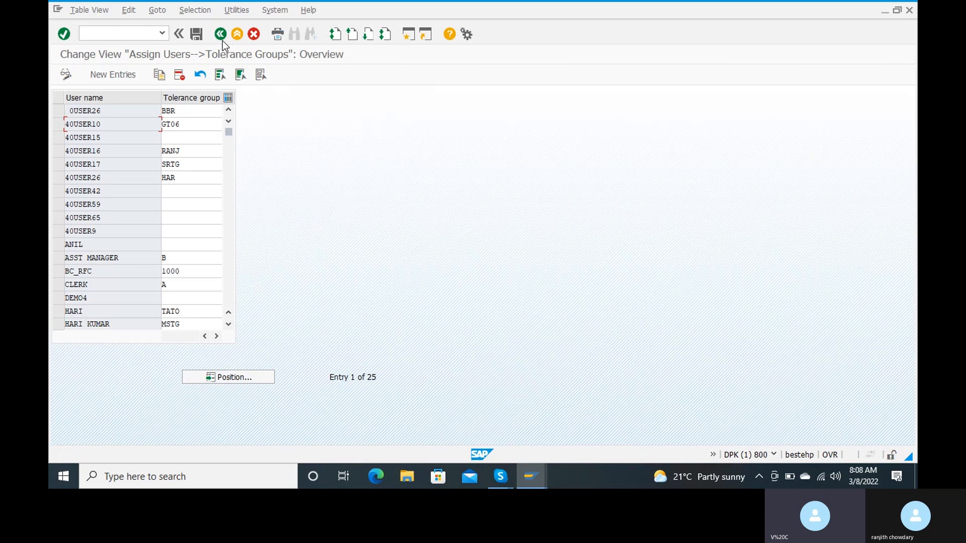
# Enter /n in the command field to leave OB57 for SAP Easy Access
pyautogui.click(123, 35)
pyautogui.write('/n')
pyautogui.press('Return')
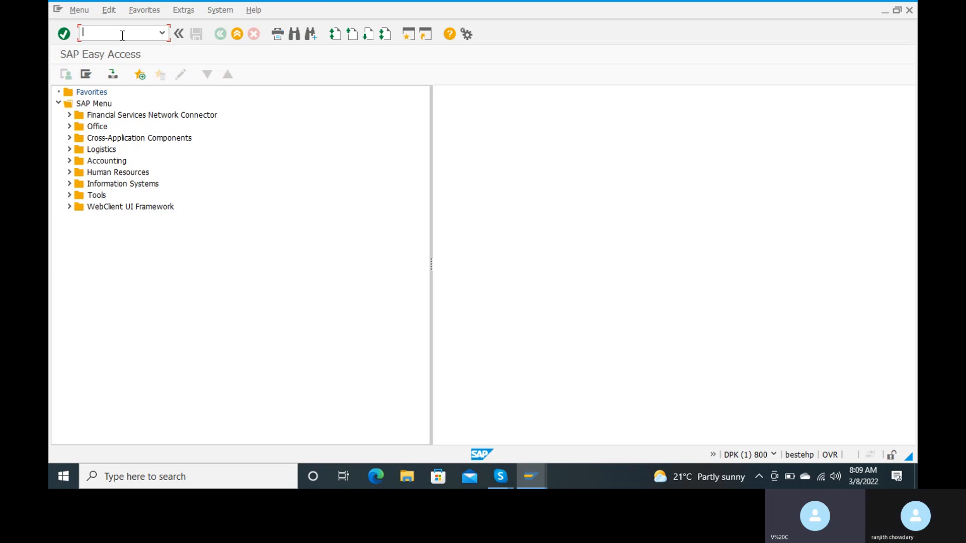
# Run OBY6, position the list on company code RC15, and open its details
pyautogui.write('oby6')
pyautogui.press('Return')
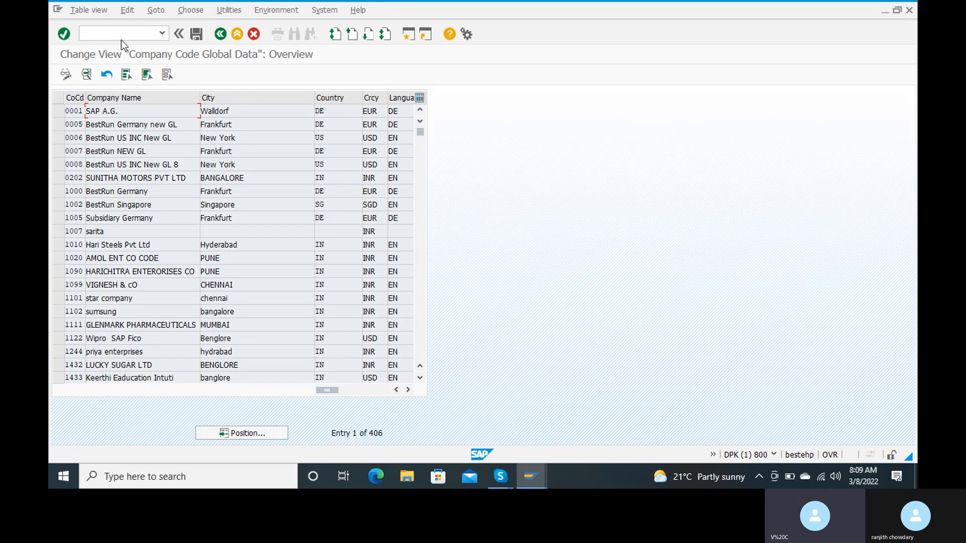
pyautogui.click(259, 434)
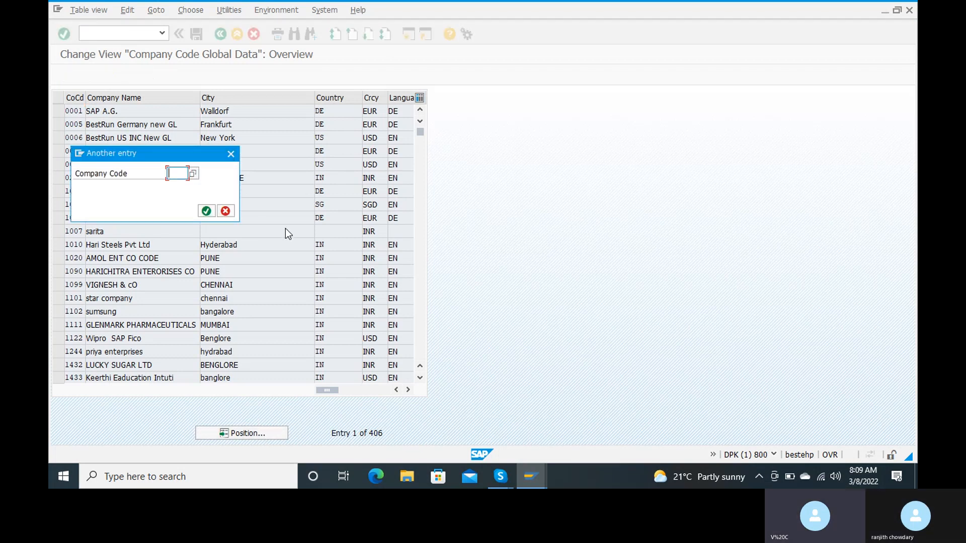
pyautogui.write('rc')
pyautogui.press('Down')
pyautogui.press('Return')
pyautogui.click(206, 211)
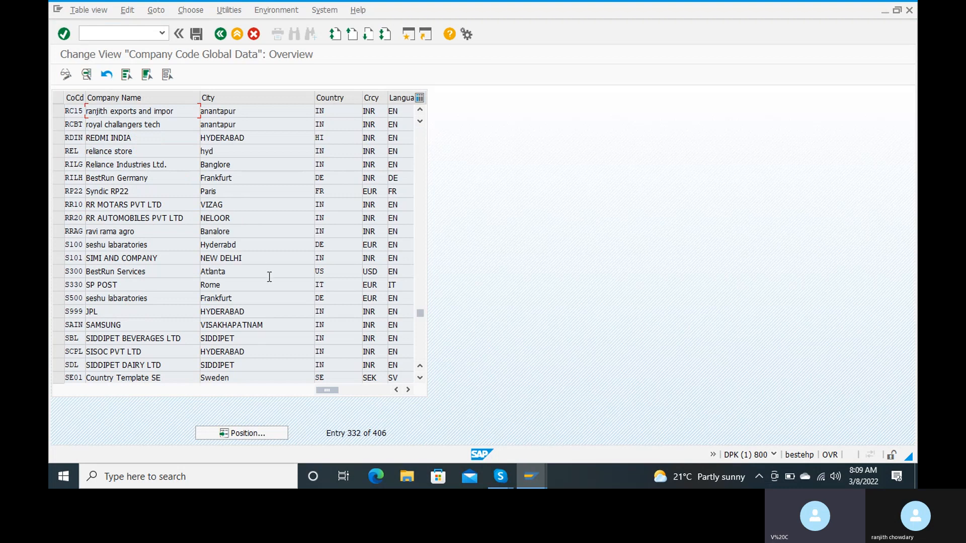
pyautogui.doubleClick(105, 107)
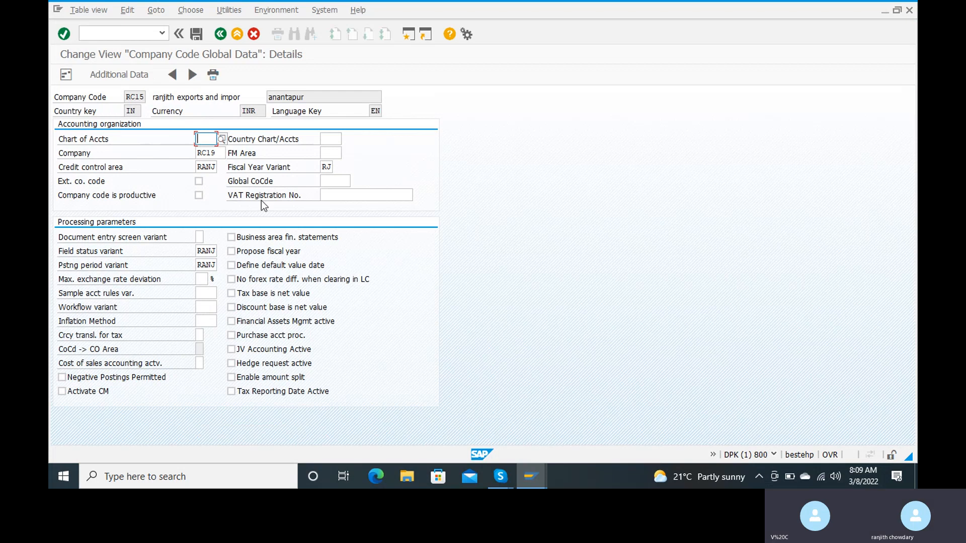